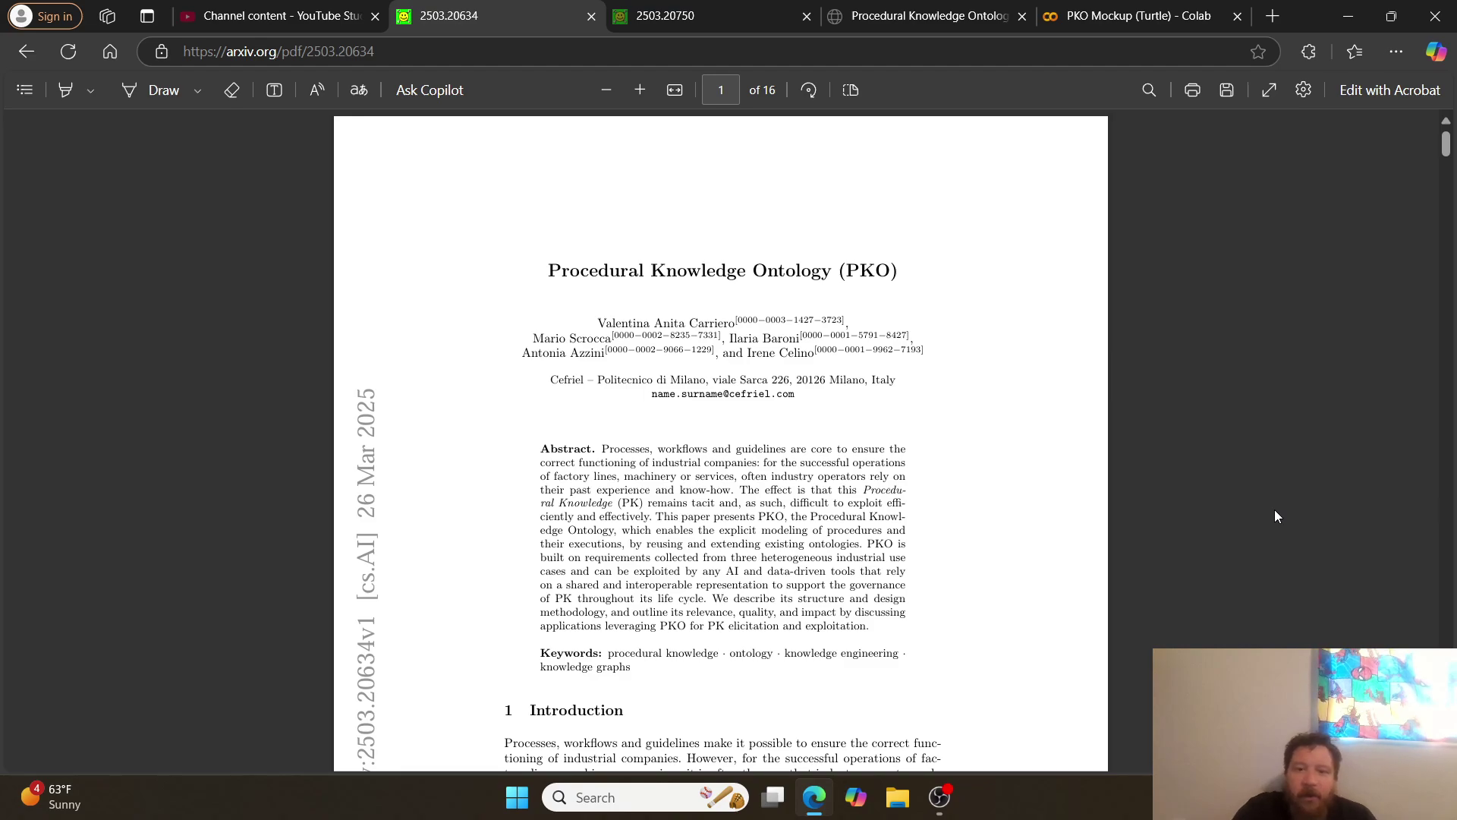
- Scroll the PKO paper from page 1 to page 6, where Section 5 and footnote 16's GitHub URL appear
{"action": "scroll", "coordinate": [1275, 516], "scroll_direction": "down", "scroll_amount": 3}
{"action": "scroll", "coordinate": [1275, 515], "scroll_direction": "down", "scroll_amount": 15}
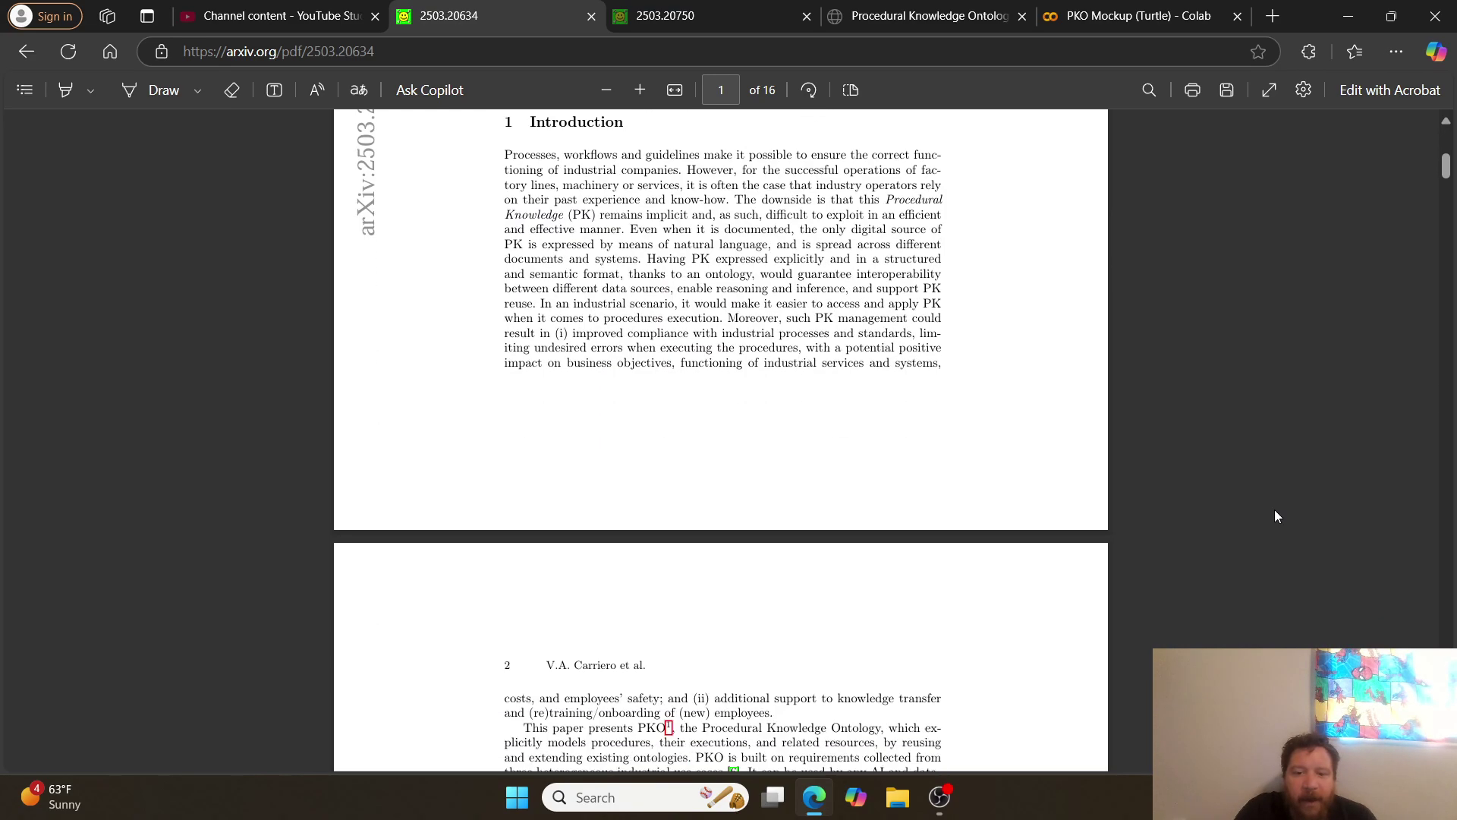
{"action": "scroll", "coordinate": [1275, 516], "scroll_direction": "down", "scroll_amount": 14}
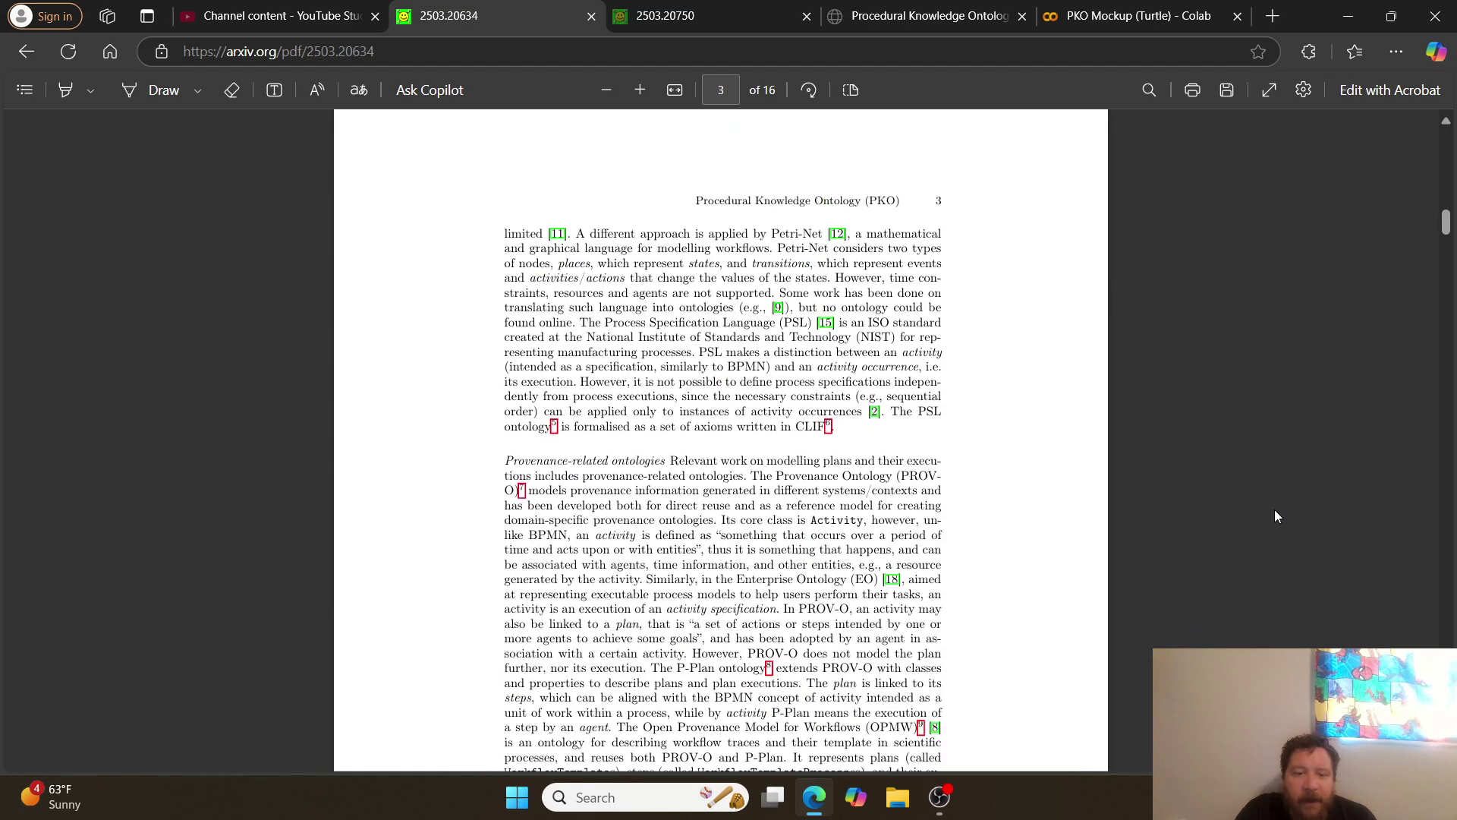
{"action": "scroll", "coordinate": [1274, 516], "scroll_direction": "down", "scroll_amount": 13}
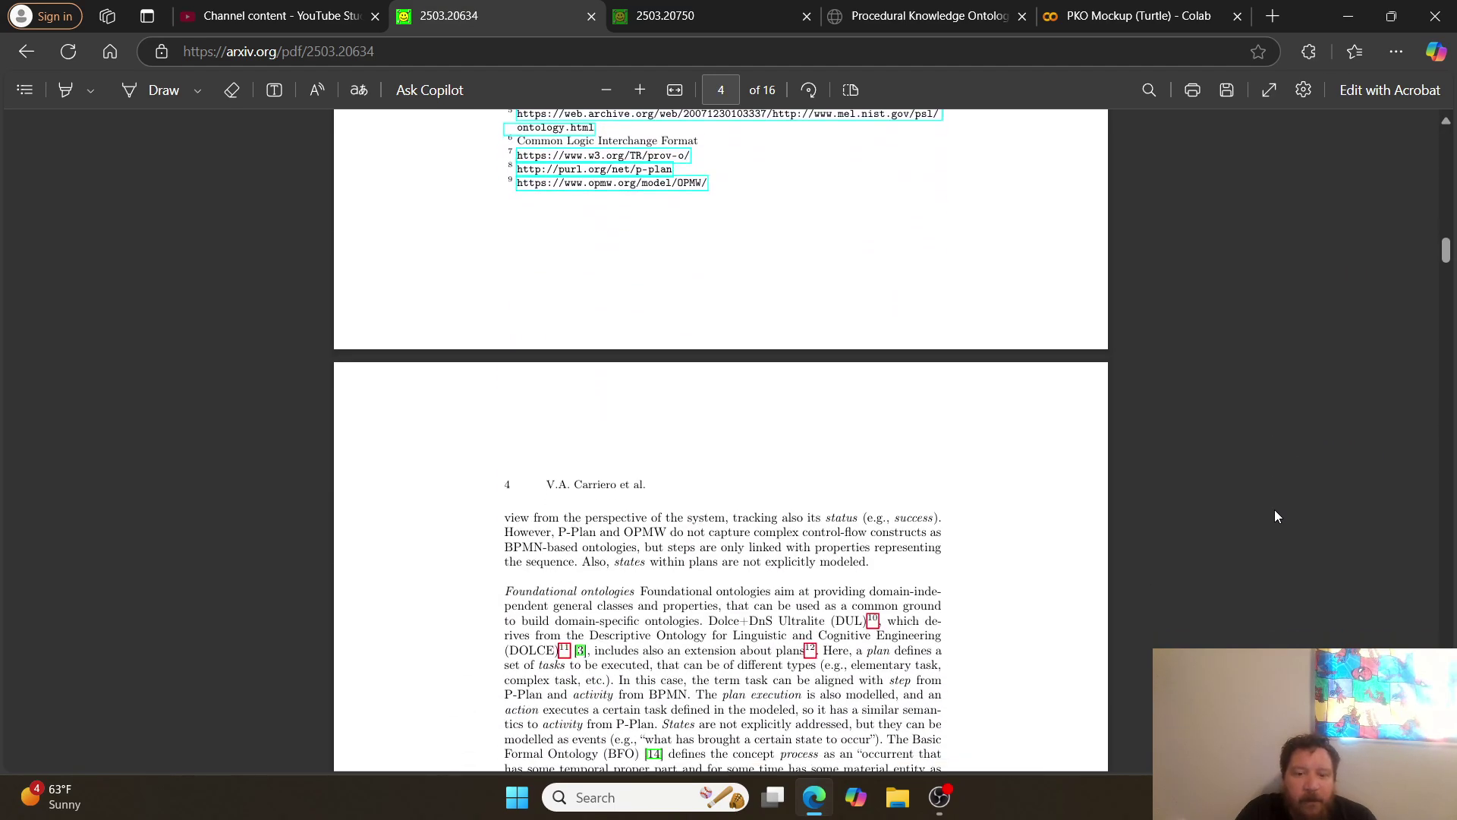
{"action": "scroll", "coordinate": [1275, 516], "scroll_direction": "down", "scroll_amount": 2}
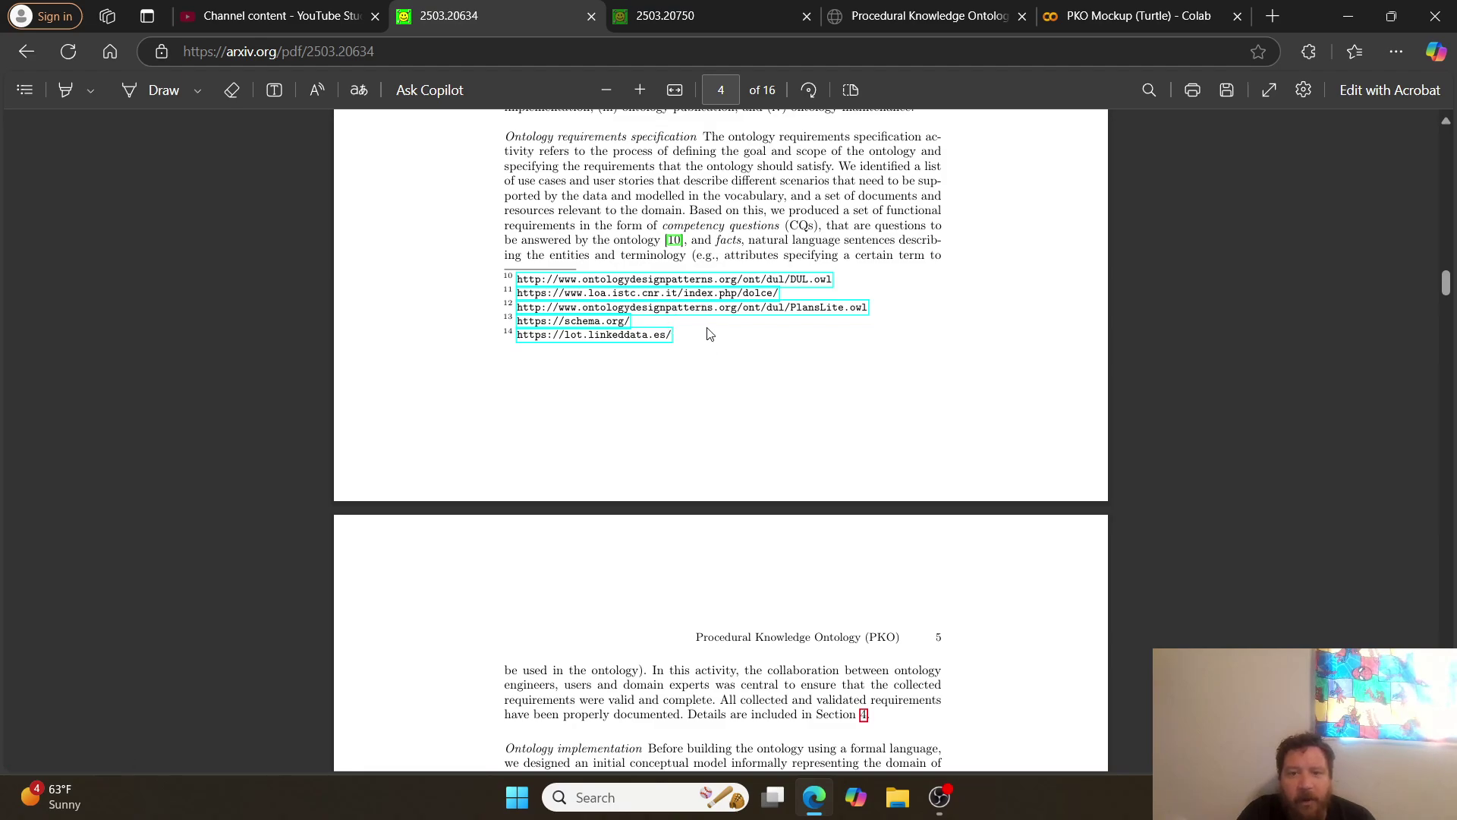
{"action": "scroll", "coordinate": [734, 345], "scroll_direction": "down", "scroll_amount": 6}
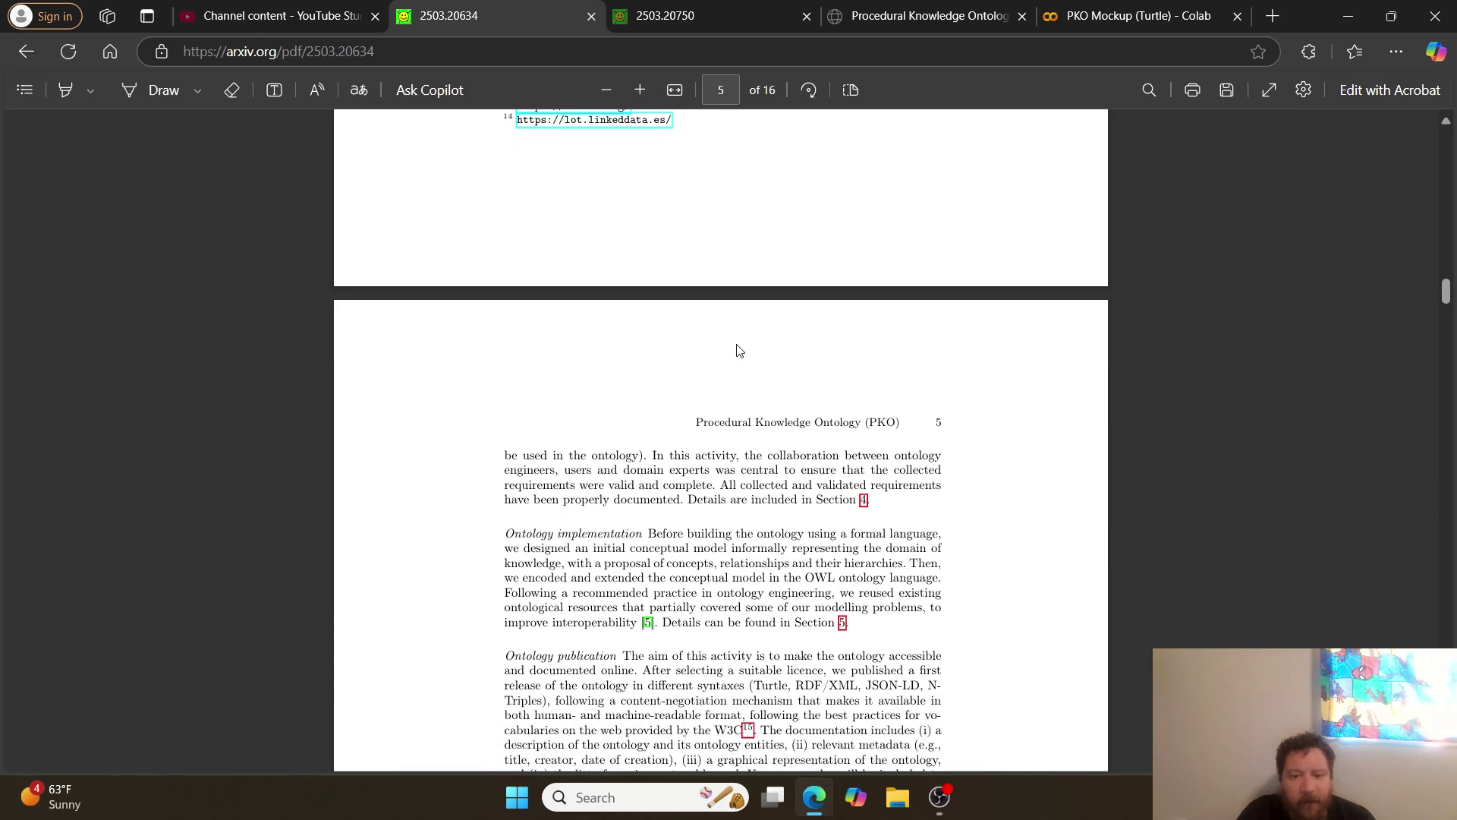
{"action": "scroll", "coordinate": [738, 347], "scroll_direction": "down", "scroll_amount": 7}
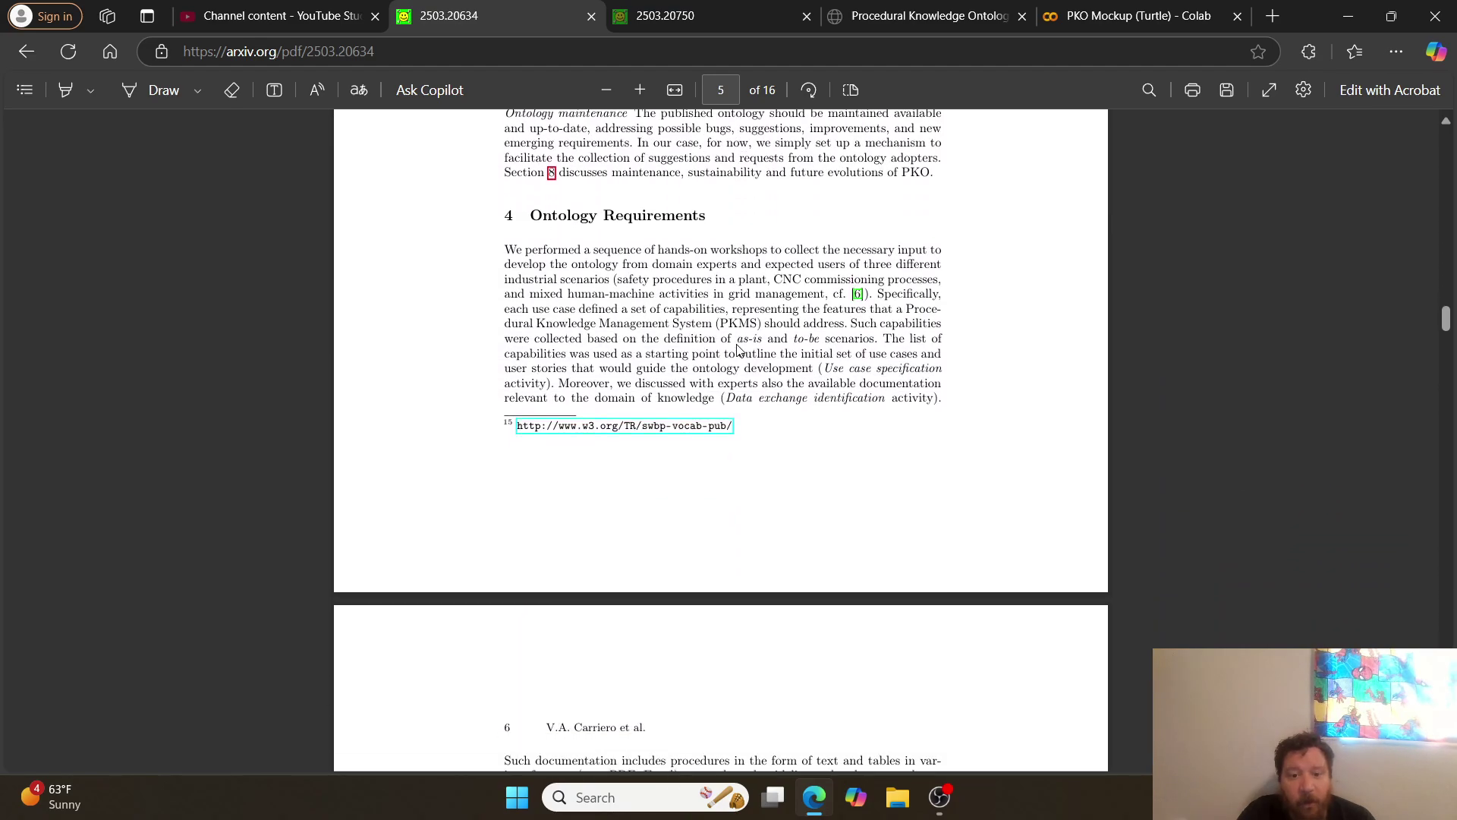
{"action": "scroll", "coordinate": [738, 350], "scroll_direction": "down", "scroll_amount": 5}
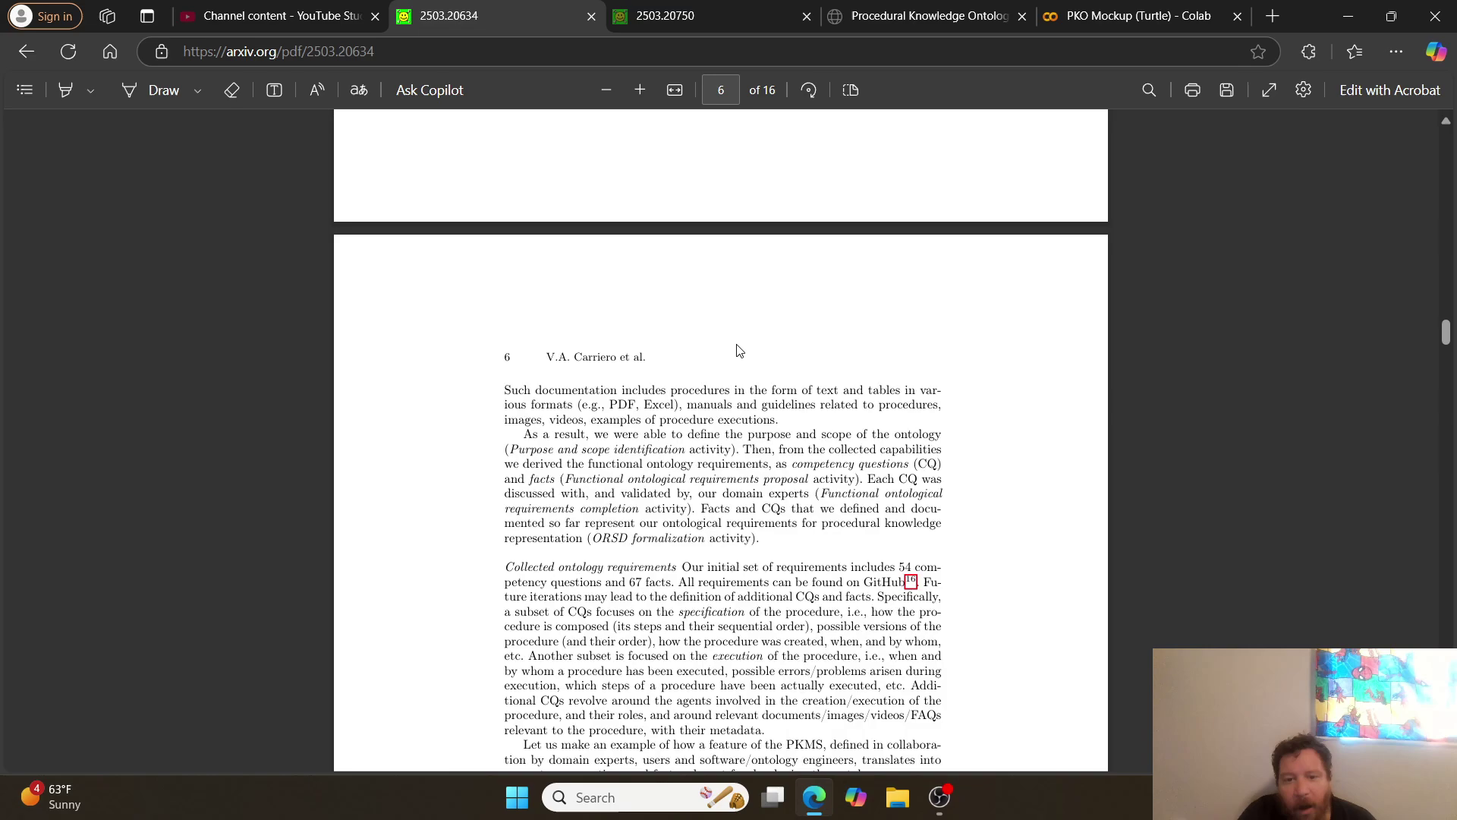
{"action": "scroll", "coordinate": [737, 349], "scroll_direction": "down", "scroll_amount": 3}
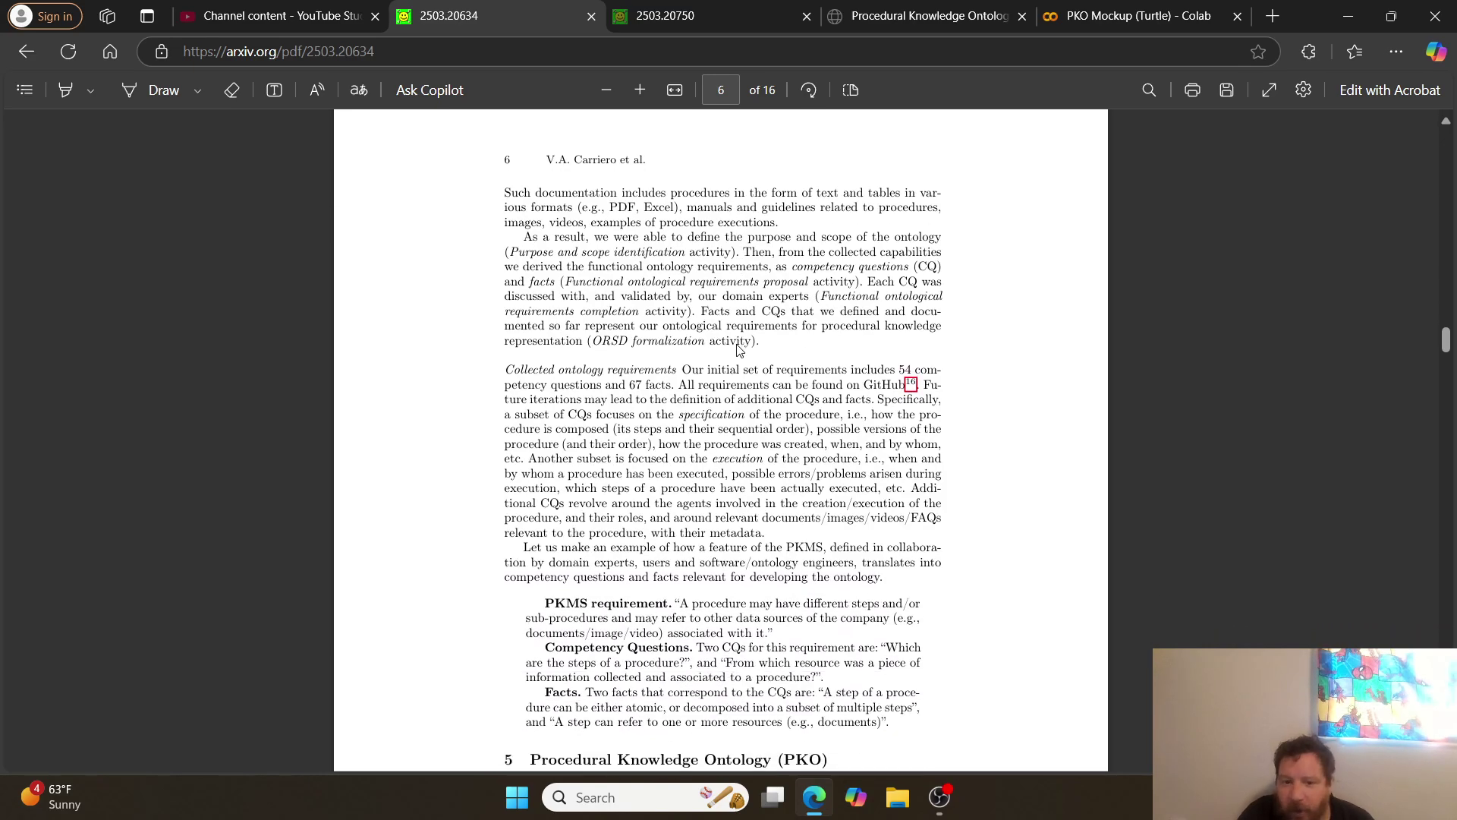
{"action": "scroll", "coordinate": [737, 349], "scroll_direction": "down", "scroll_amount": 2}
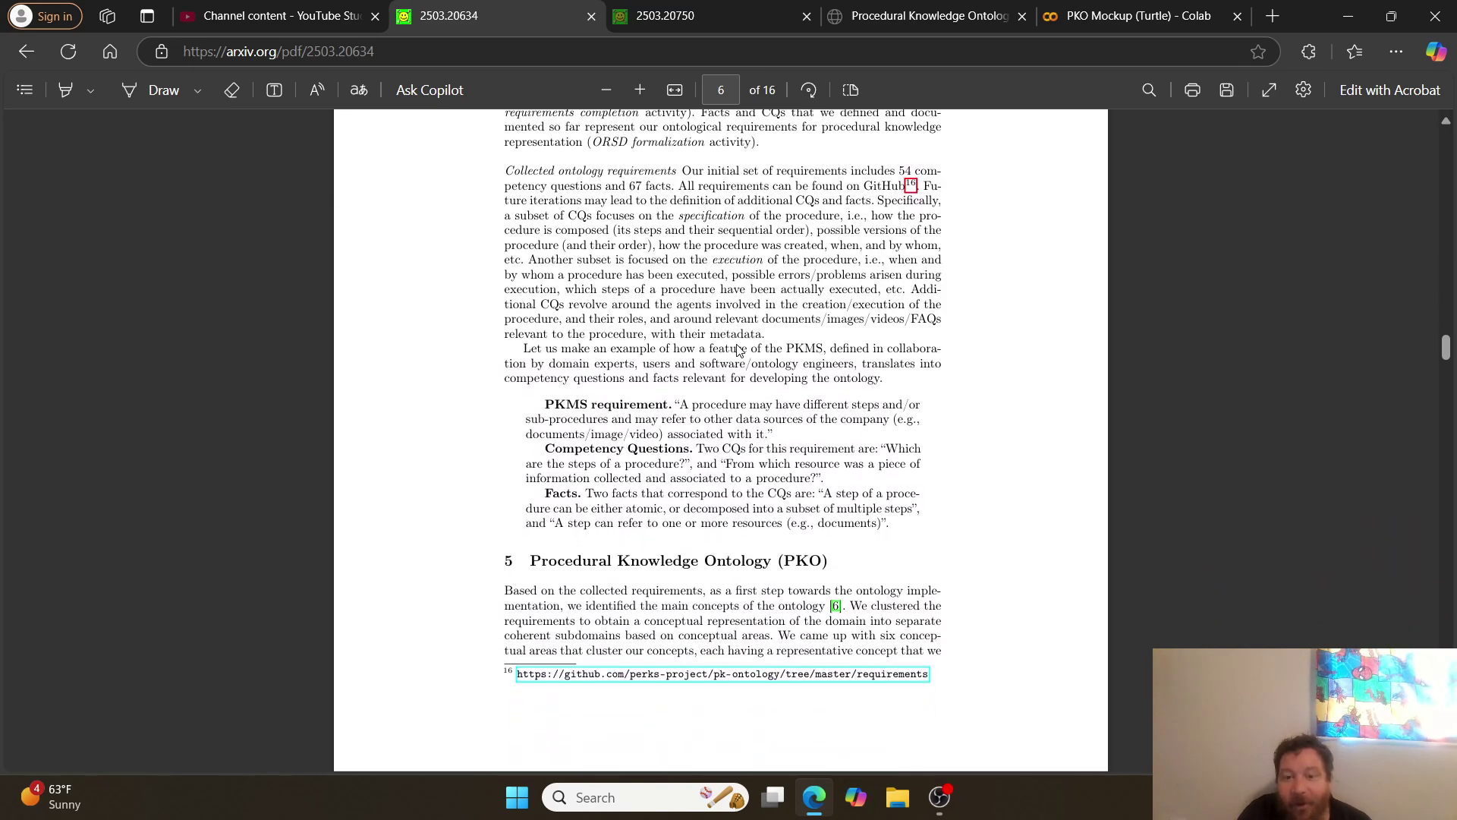
{"action": "scroll", "coordinate": [737, 349], "scroll_direction": "down", "scroll_amount": 2}
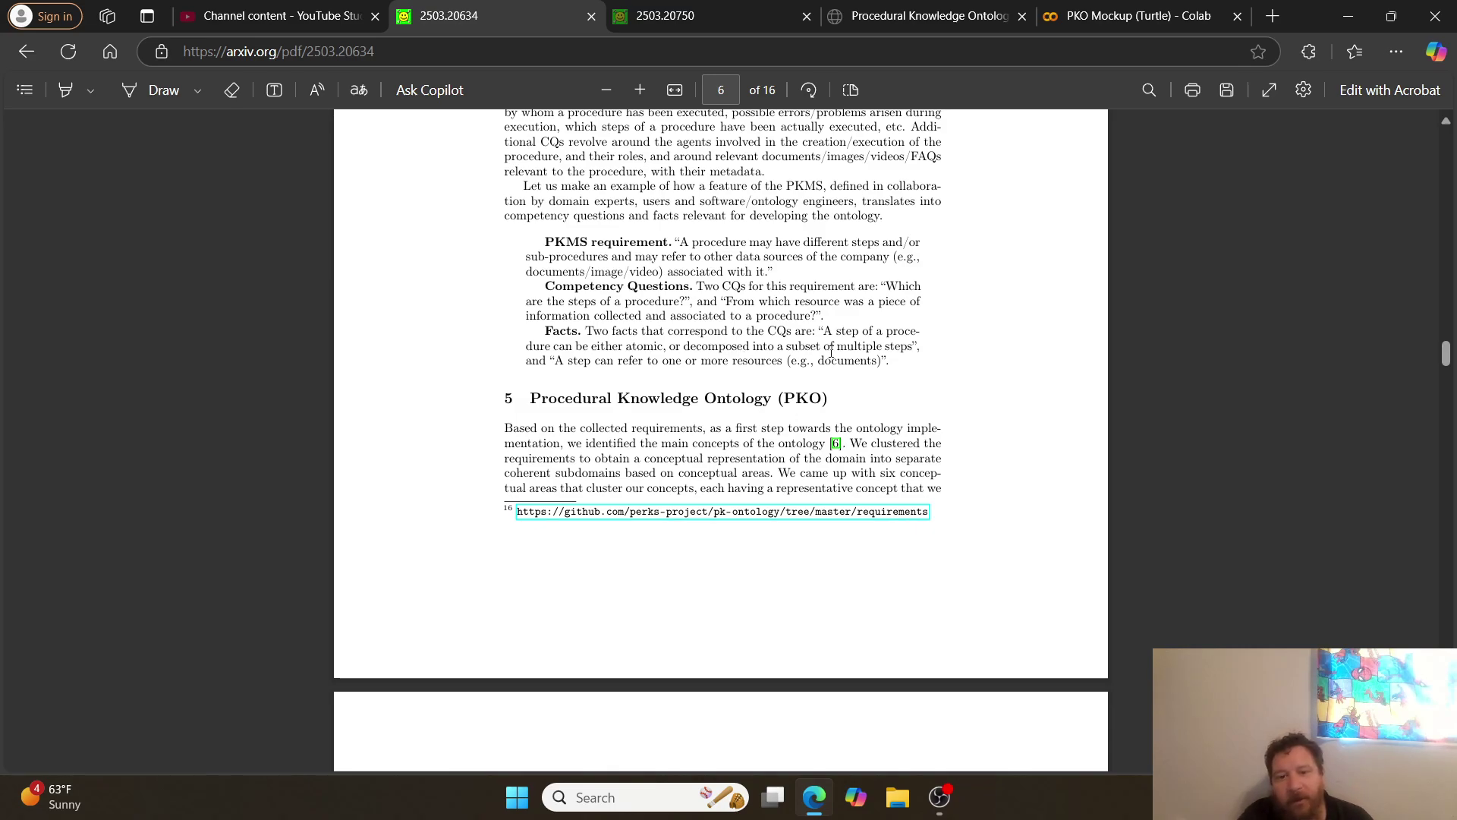
- Follow footnote 16's requirements link, then go up to the perks-project/pk-ontology repository main page
{"action": "left_click", "coordinate": [780, 518]}
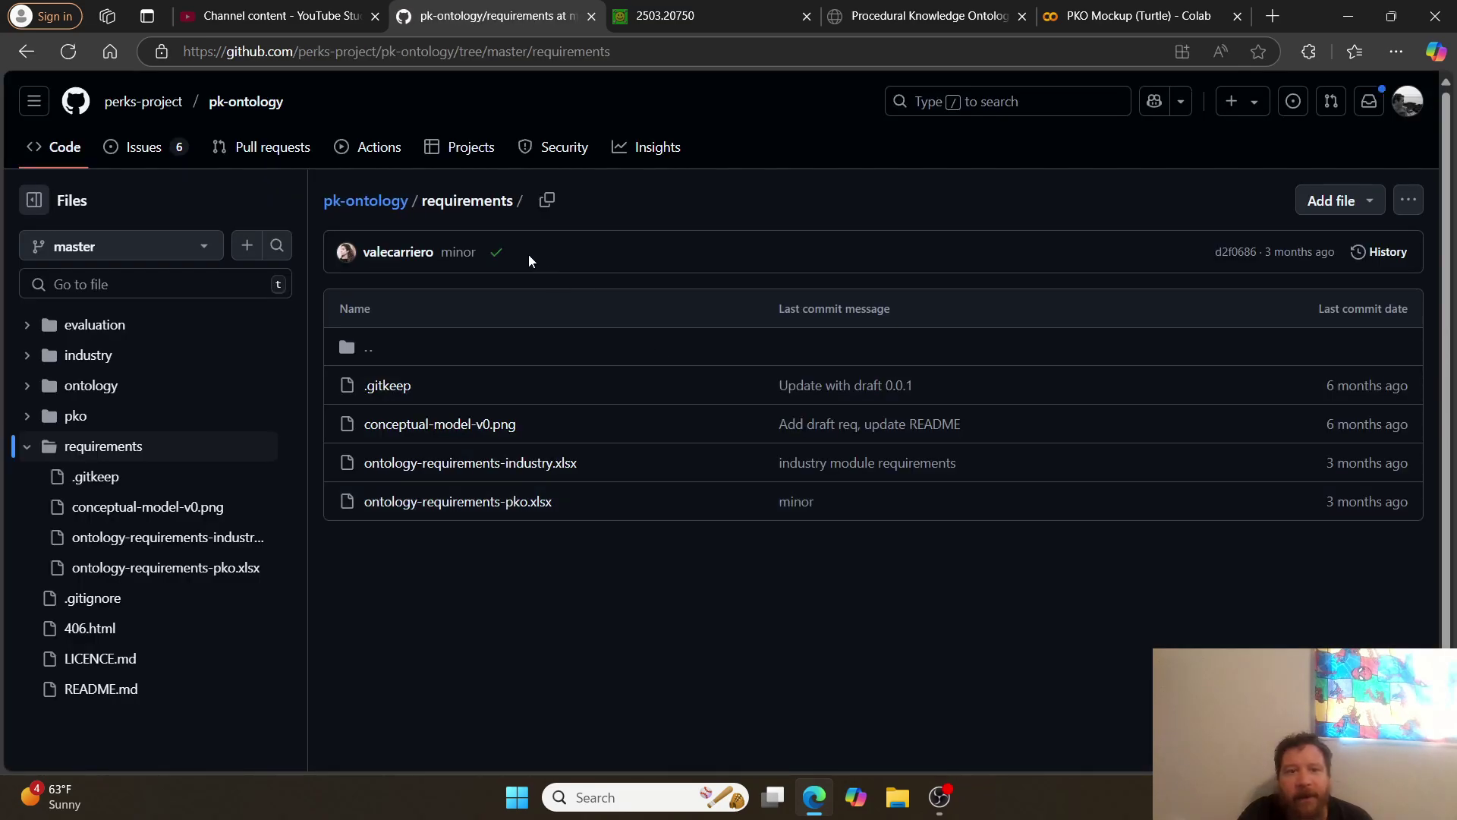
{"action": "left_click", "coordinate": [365, 202]}
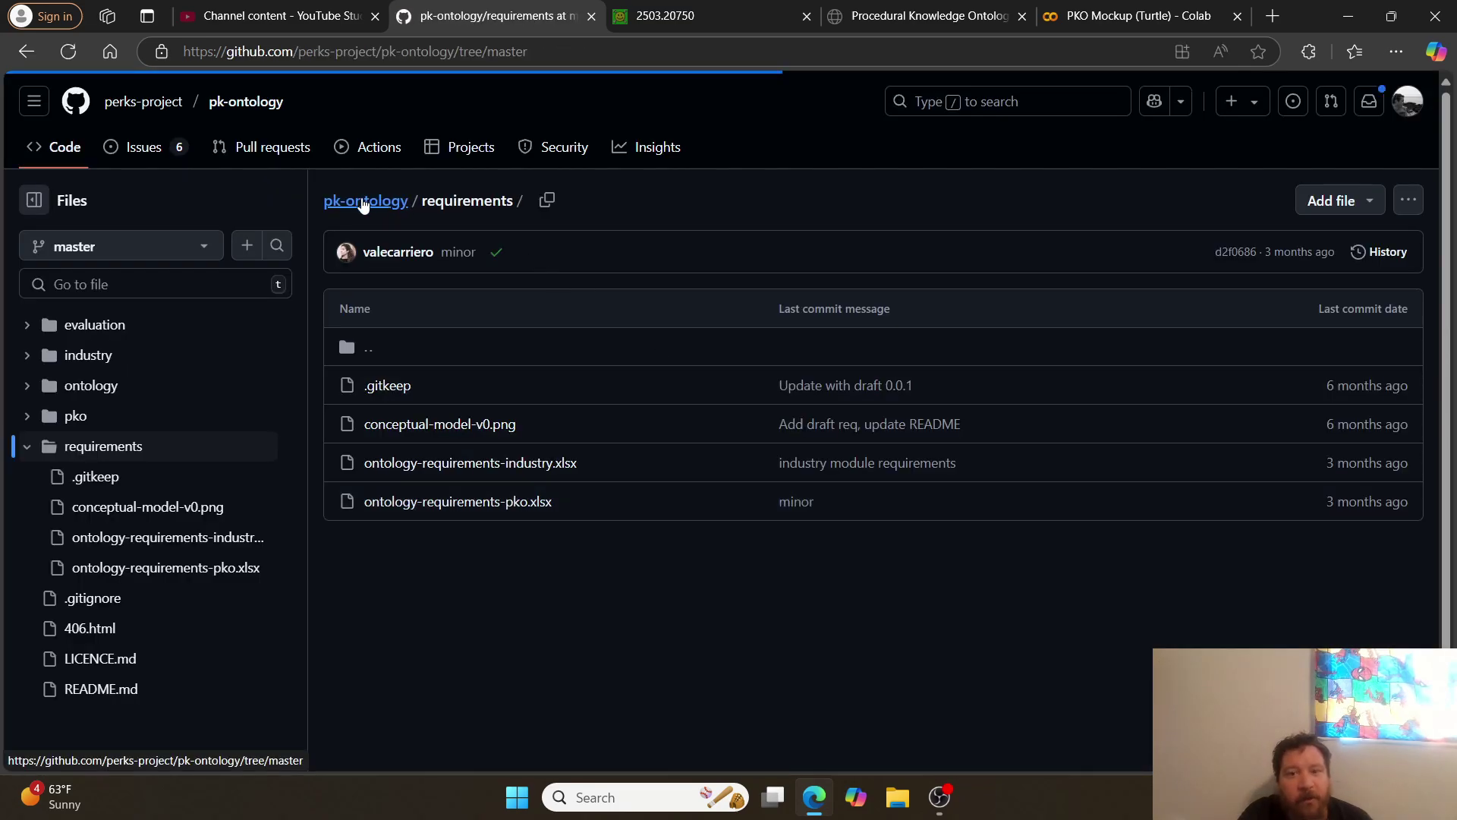
{"action": "scroll", "coordinate": [419, 445], "scroll_direction": "down", "scroll_amount": 7}
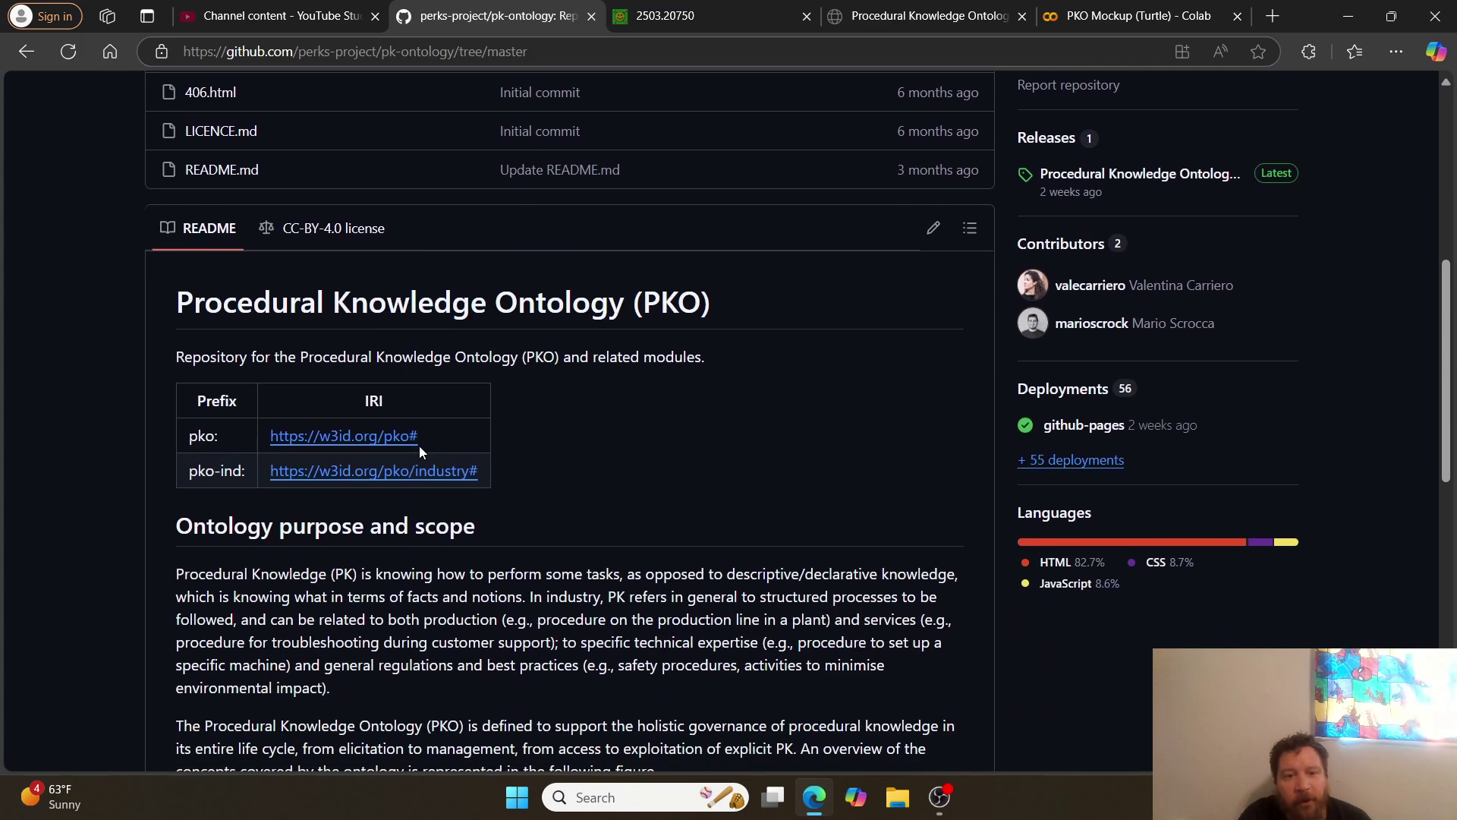
{"action": "scroll", "coordinate": [521, 517], "scroll_direction": "down", "scroll_amount": 10}
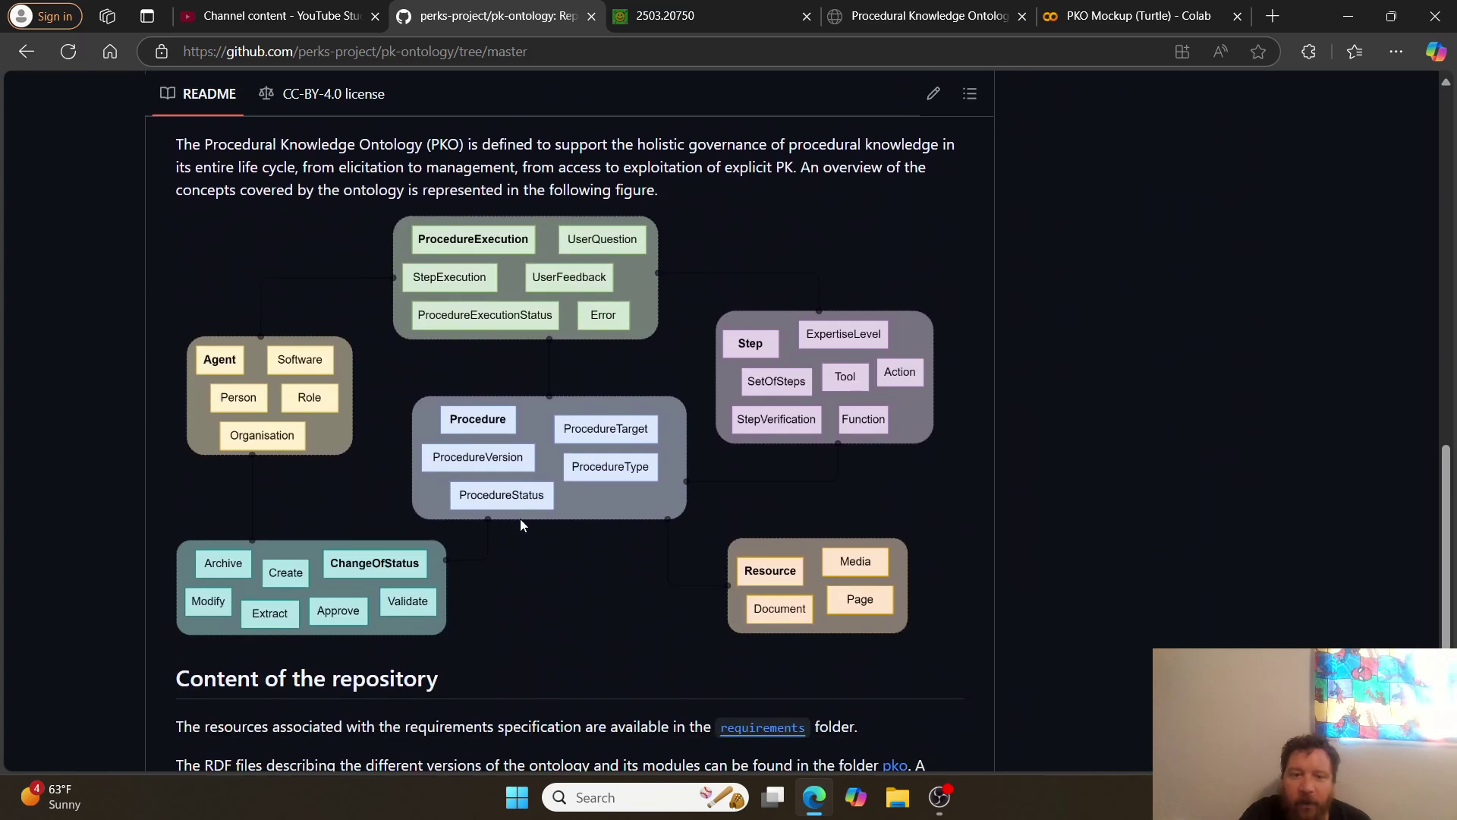
- Read through the README overview and follow its pko: namespace IRI link
{"action": "scroll", "coordinate": [521, 524], "scroll_direction": "up", "scroll_amount": 10}
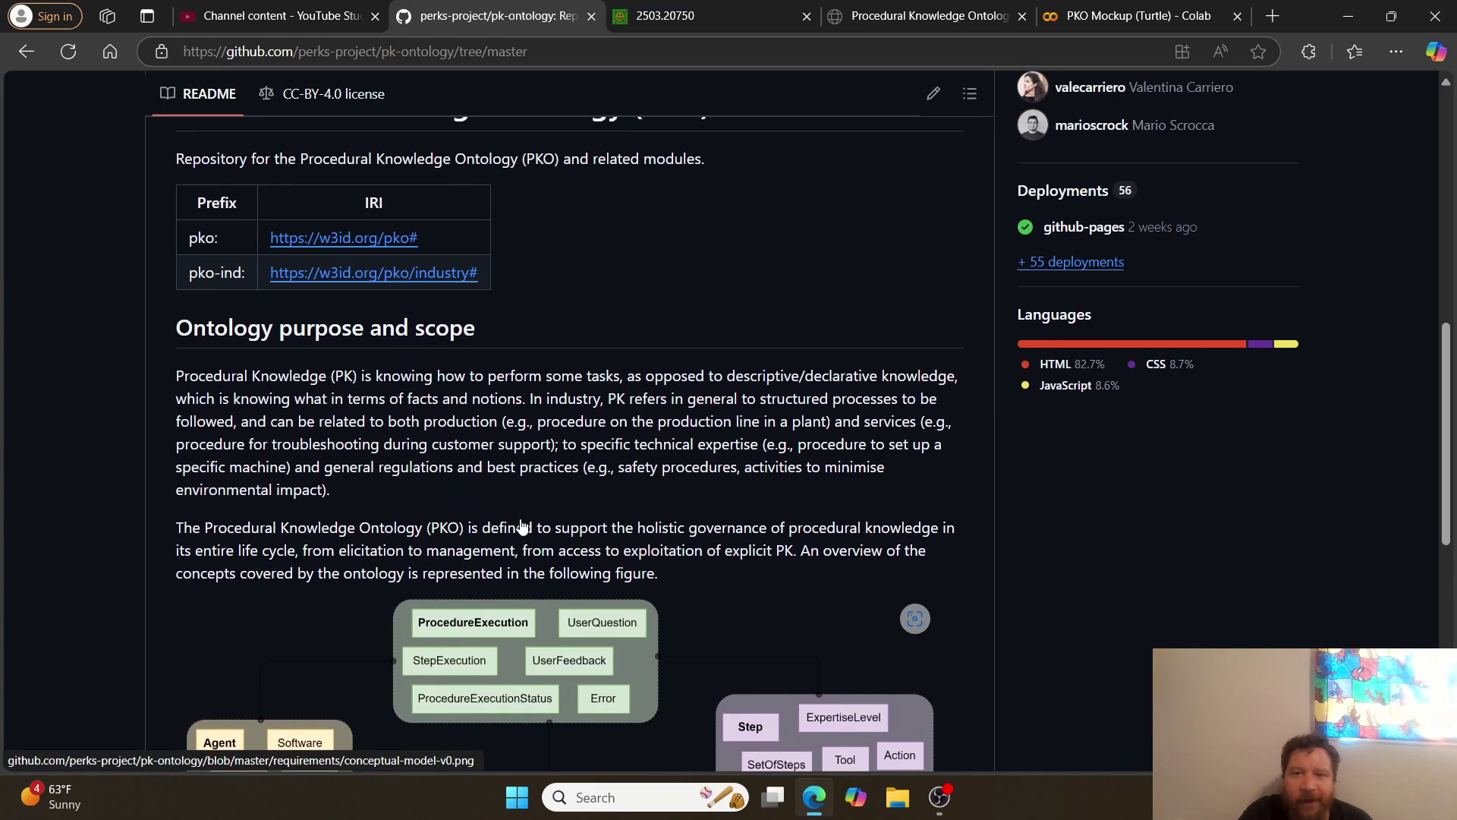
{"action": "scroll", "coordinate": [319, 598], "scroll_direction": "up", "scroll_amount": 2}
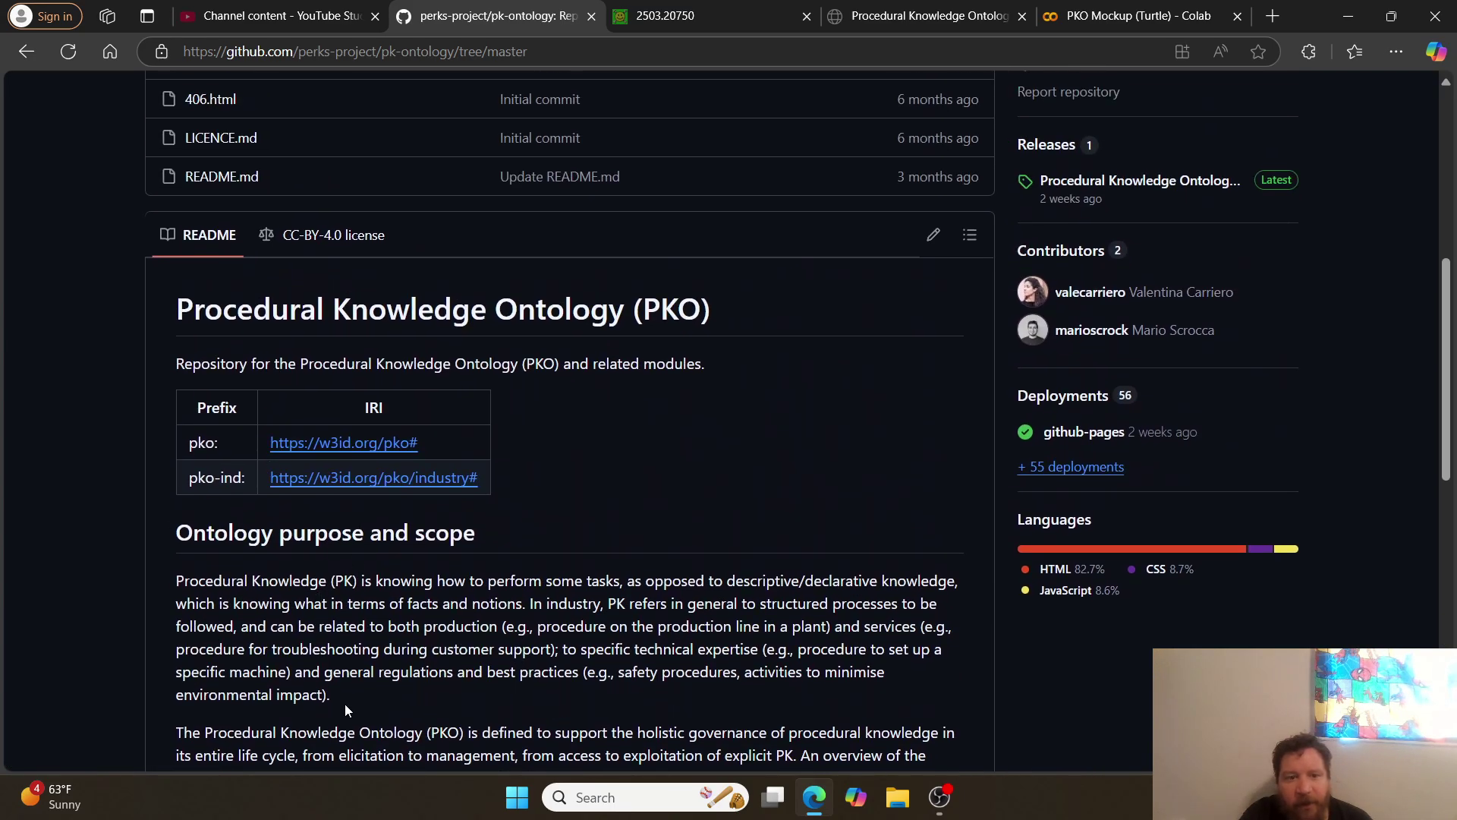
{"action": "scroll", "coordinate": [344, 703], "scroll_direction": "down", "scroll_amount": 10}
{"action": "scroll", "coordinate": [405, 449], "scroll_direction": "up", "scroll_amount": 4}
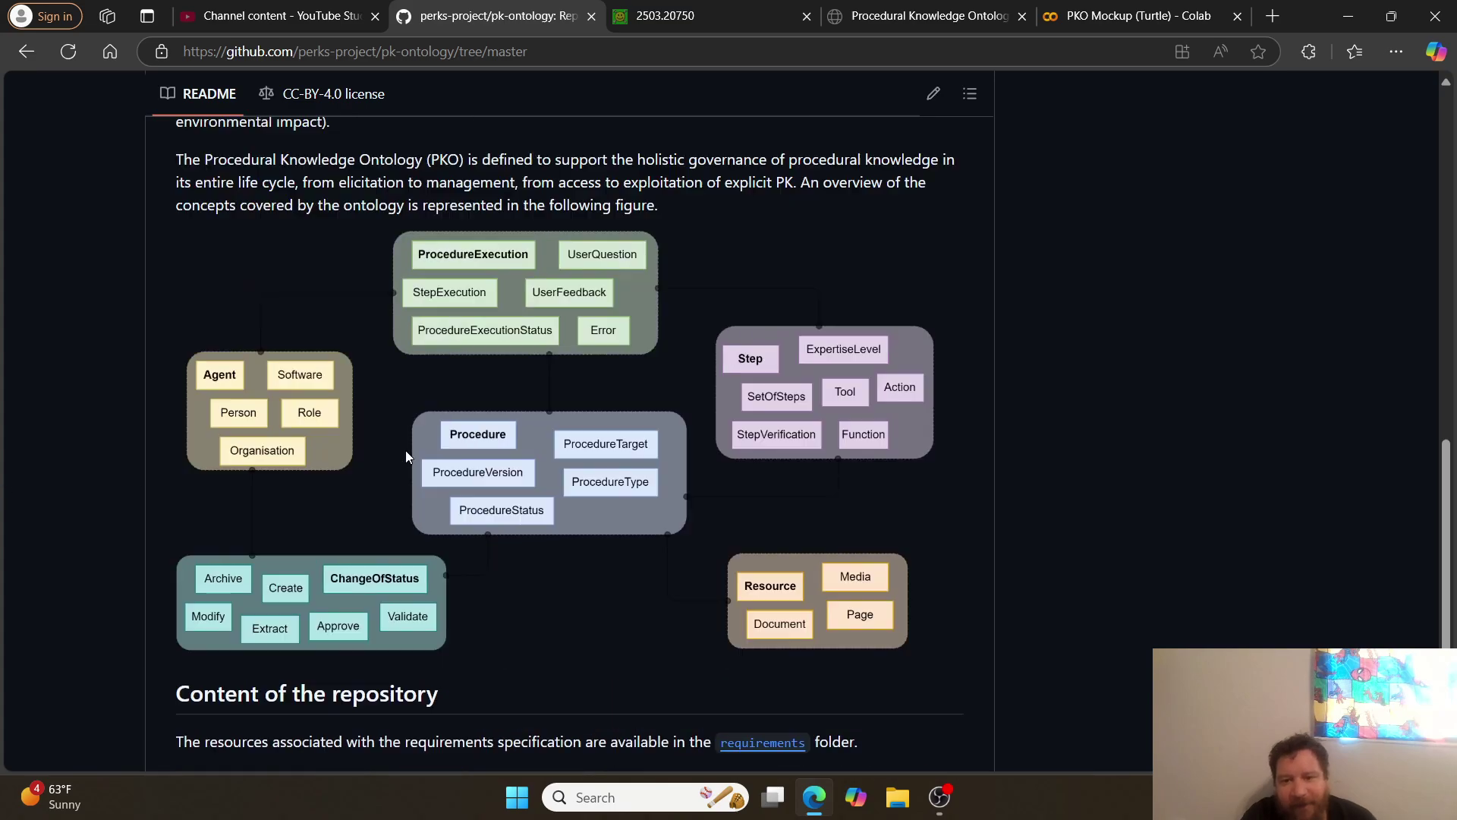
{"action": "scroll", "coordinate": [405, 449], "scroll_direction": "up", "scroll_amount": 8}
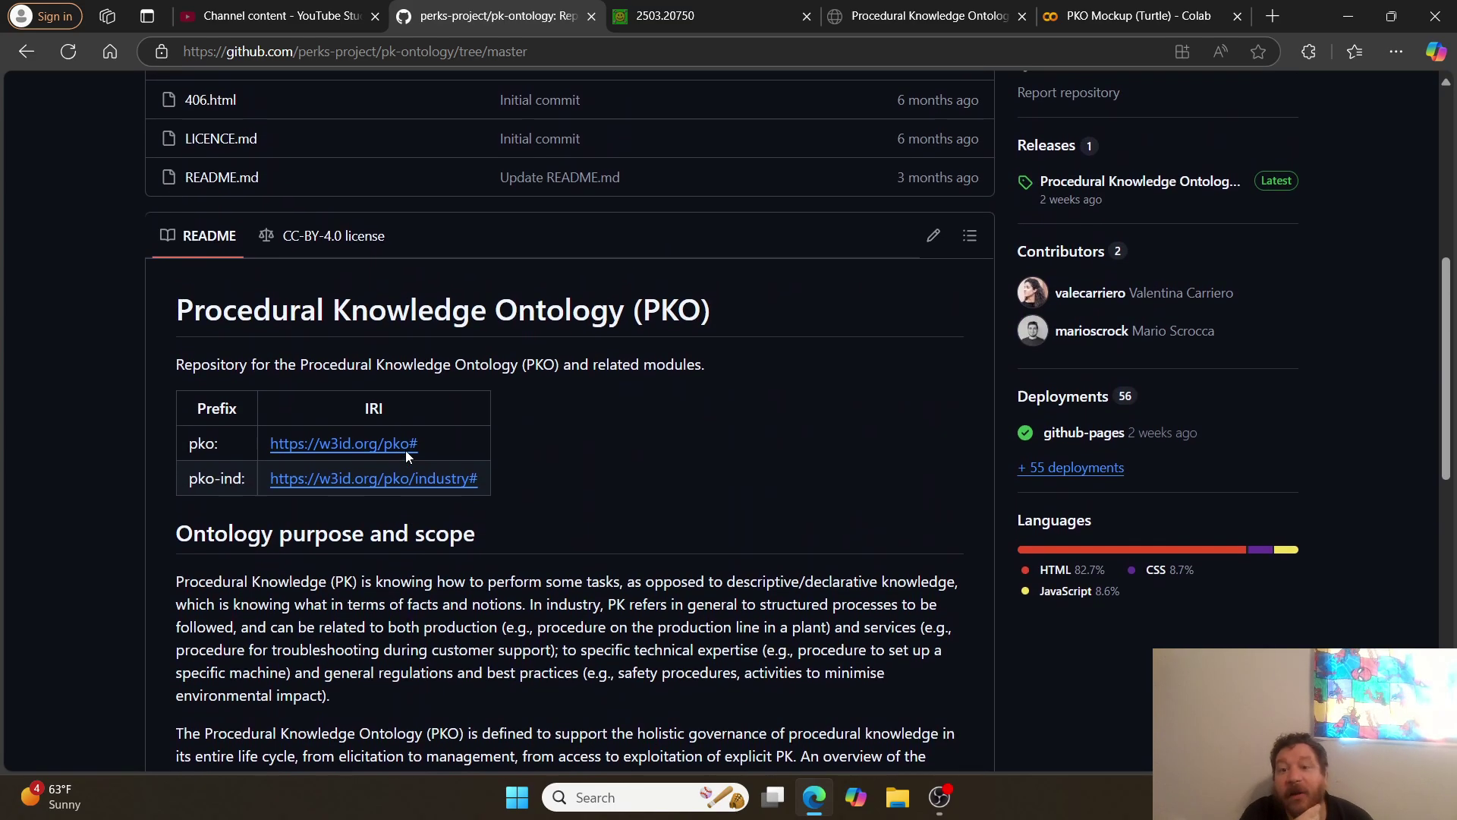
{"action": "left_click", "coordinate": [365, 454]}
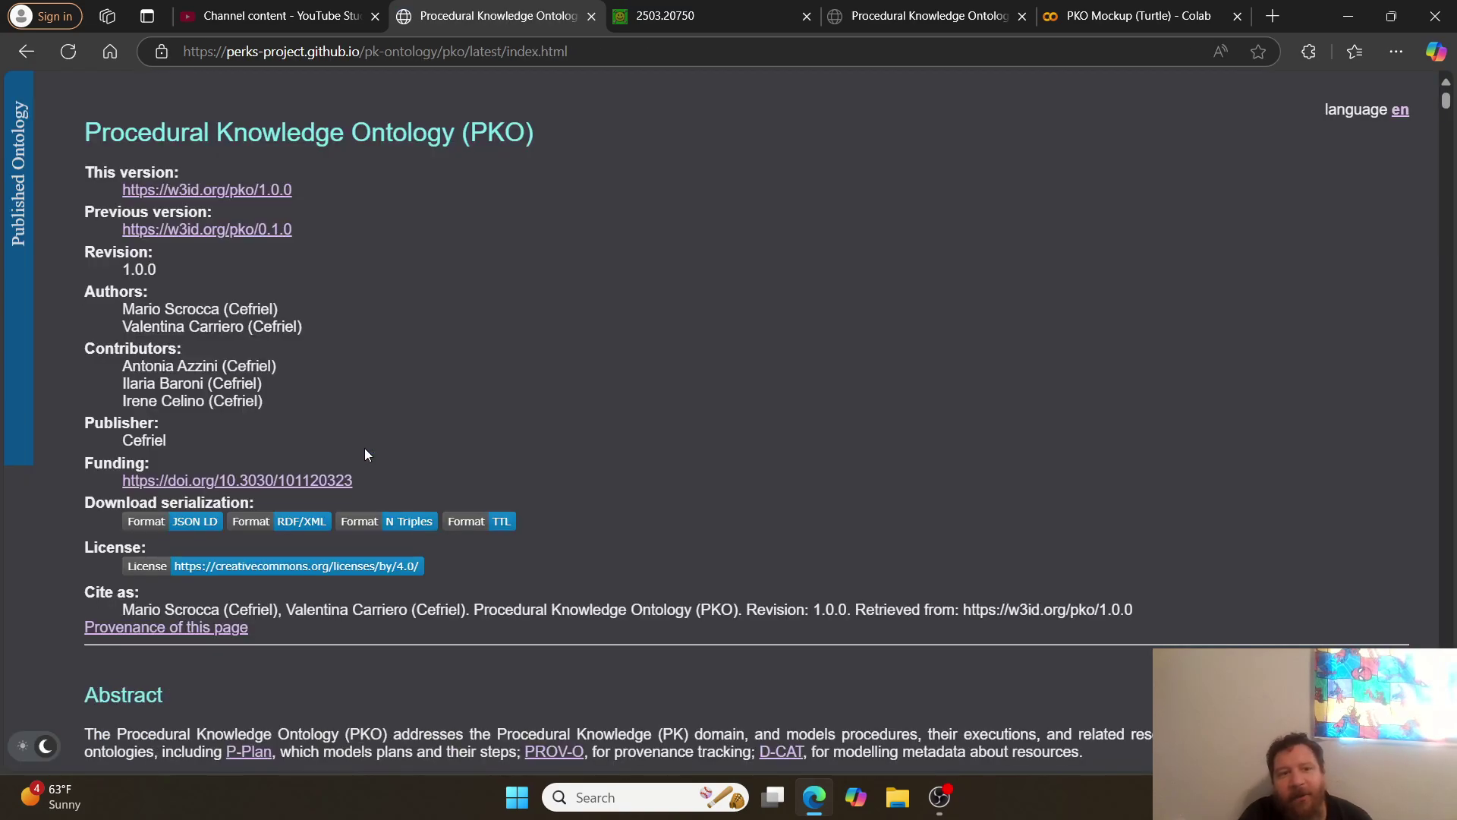
- Go back to the README and open the pko IRI to the PKO ontology documentation, revision 1.0.0
{"action": "left_click", "coordinate": [26, 51]}
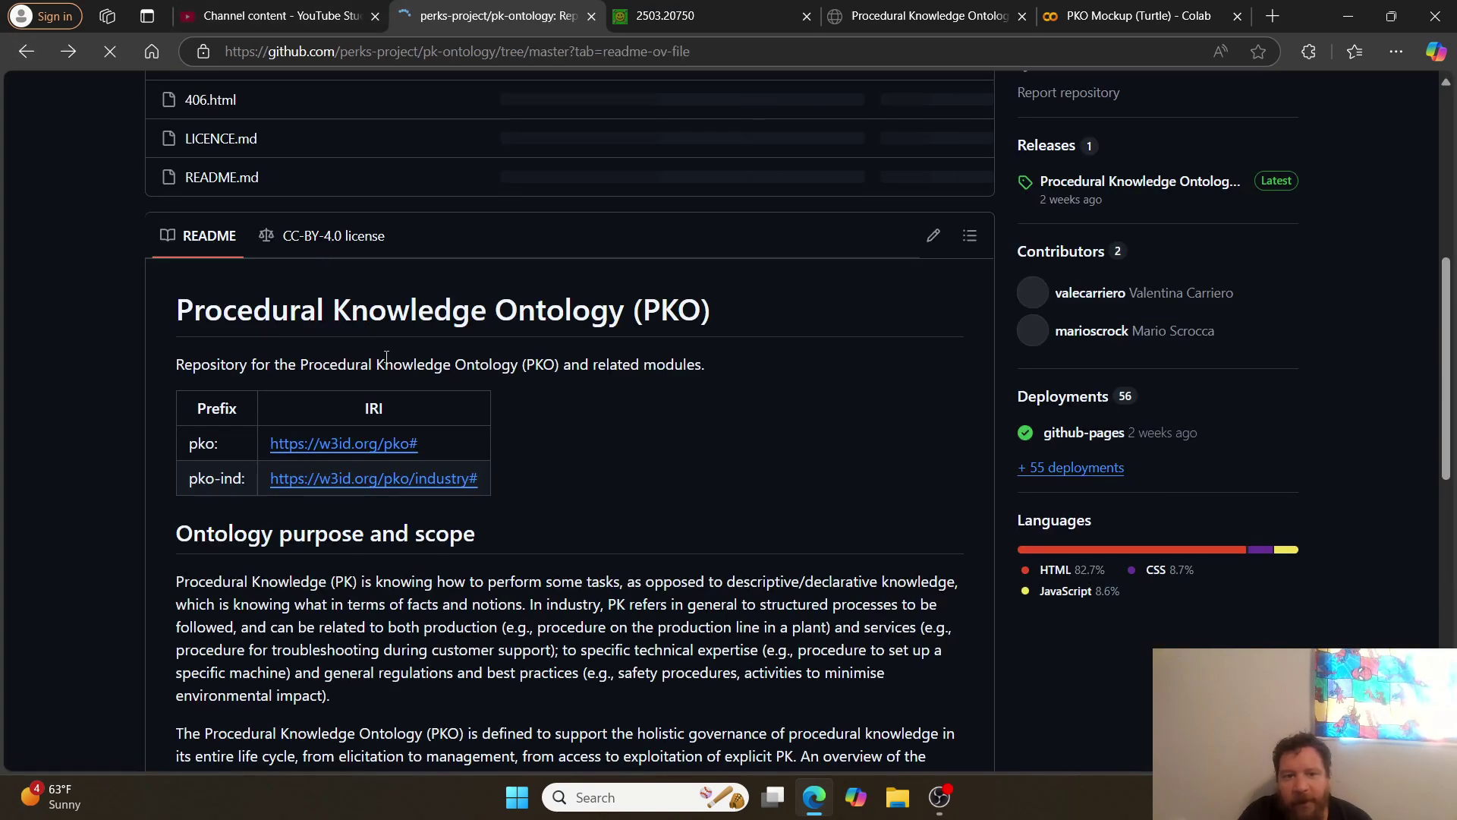
{"action": "left_click", "coordinate": [327, 445]}
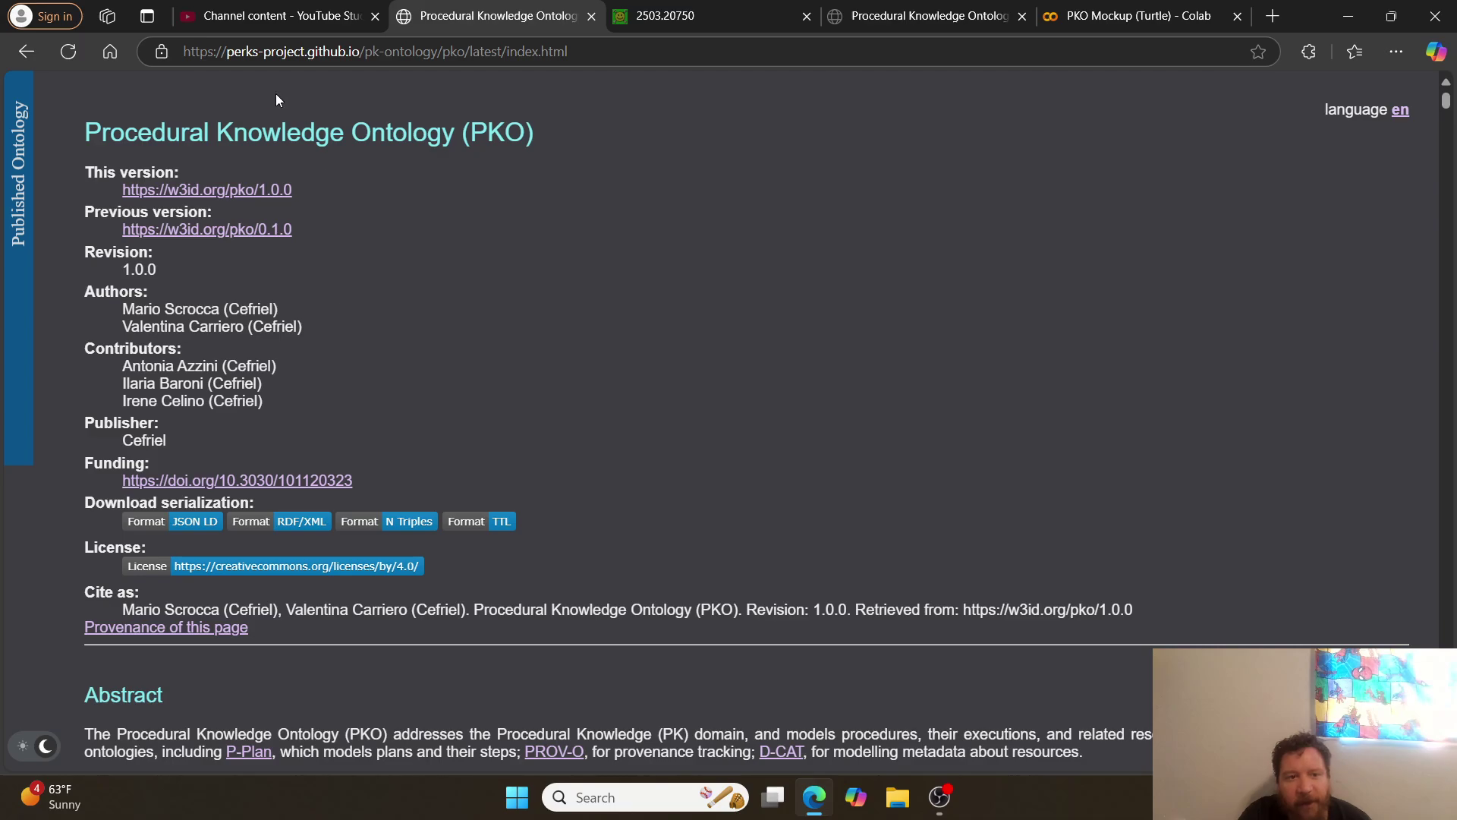
{"action": "scroll", "coordinate": [422, 297], "scroll_direction": "down", "scroll_amount": 3}
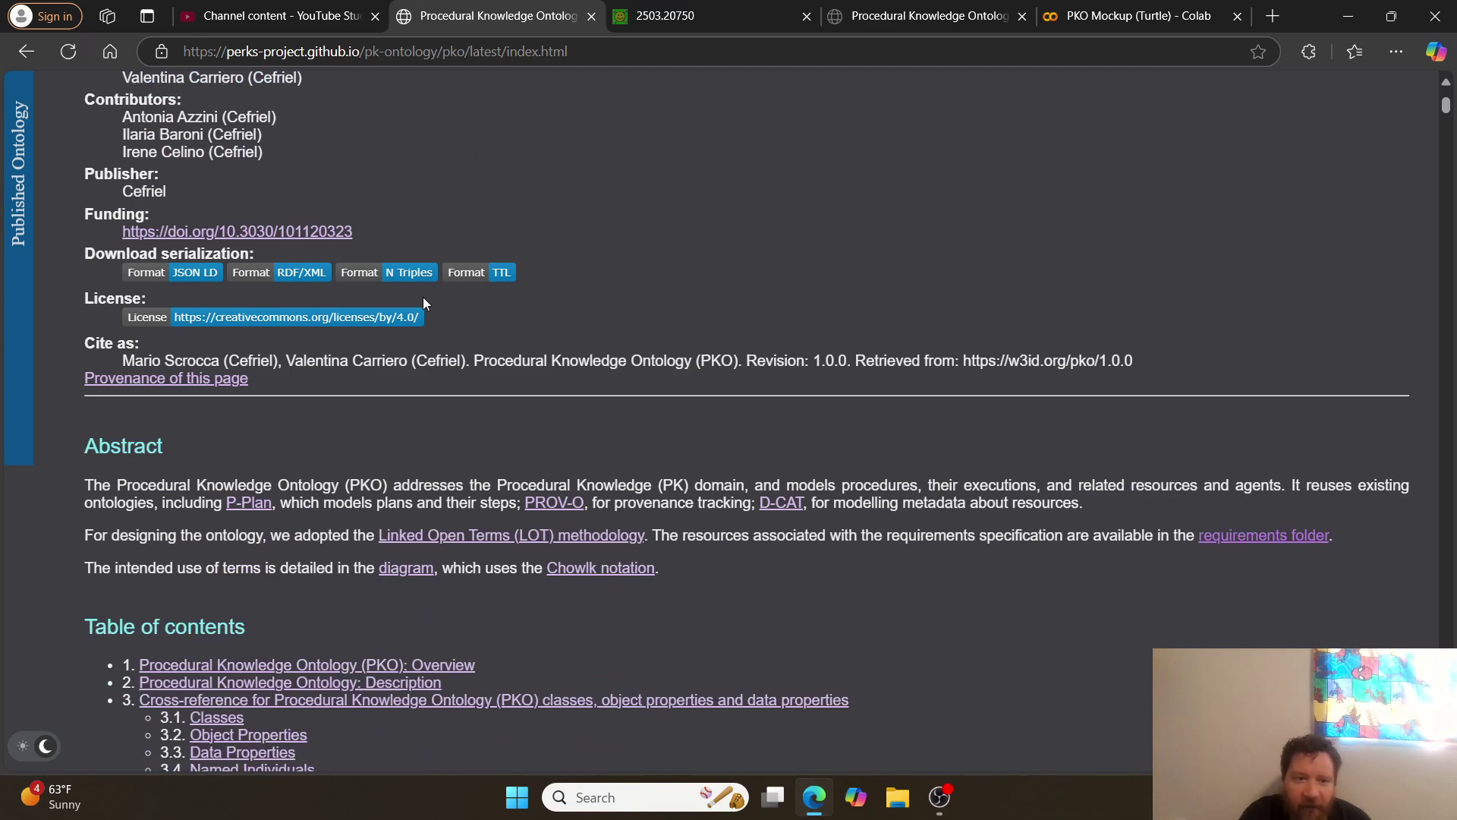
{"action": "scroll", "coordinate": [422, 297], "scroll_direction": "down", "scroll_amount": 14}
{"action": "scroll", "coordinate": [421, 297], "scroll_direction": "up", "scroll_amount": 3}
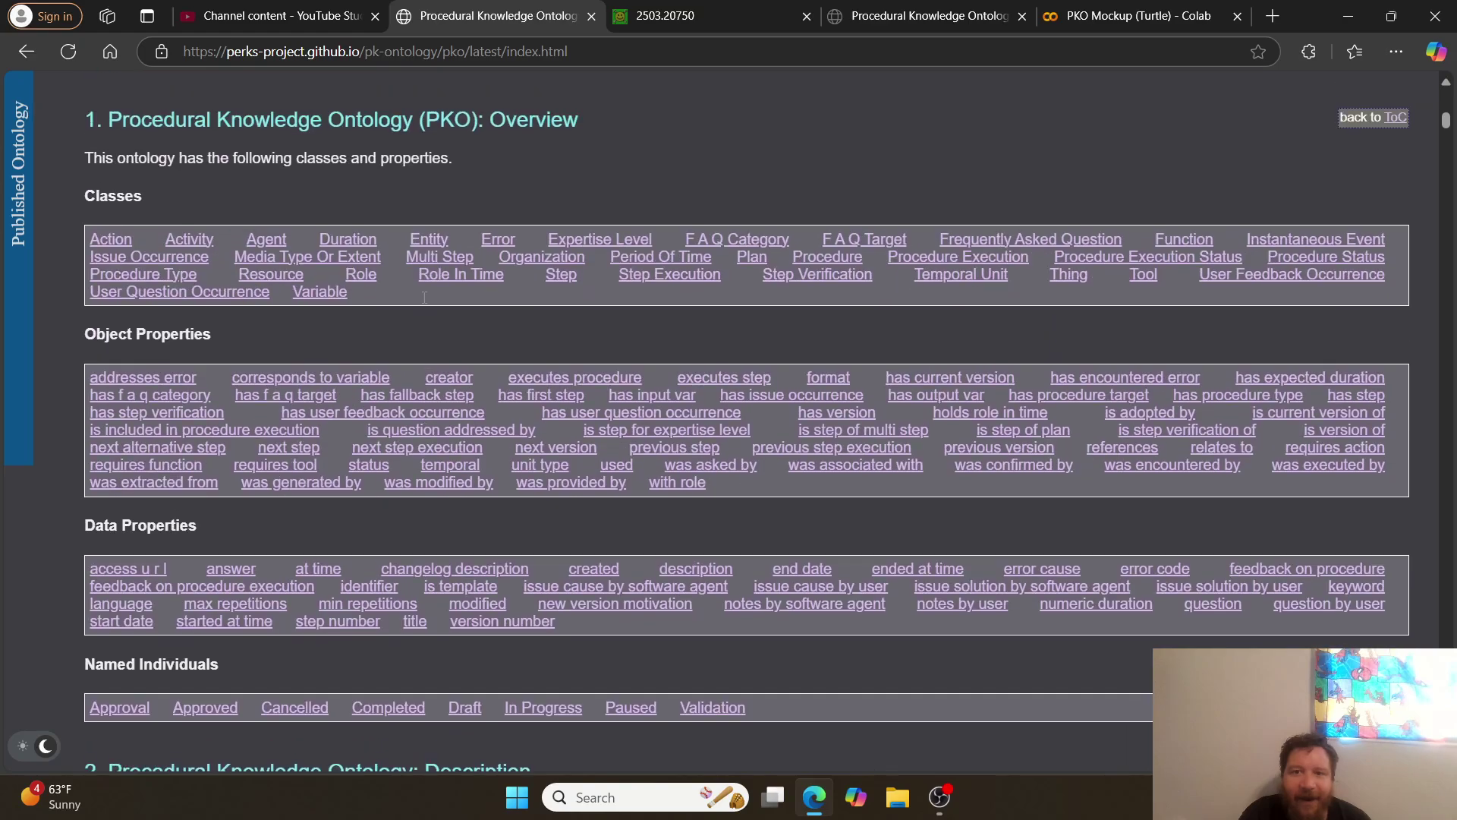
- Close the duplicate sleeping documentation tab and scroll to the Table of contents
{"action": "left_click", "coordinate": [1021, 16]}
{"action": "scroll", "coordinate": [698, 96], "scroll_direction": "up", "scroll_amount": 2}
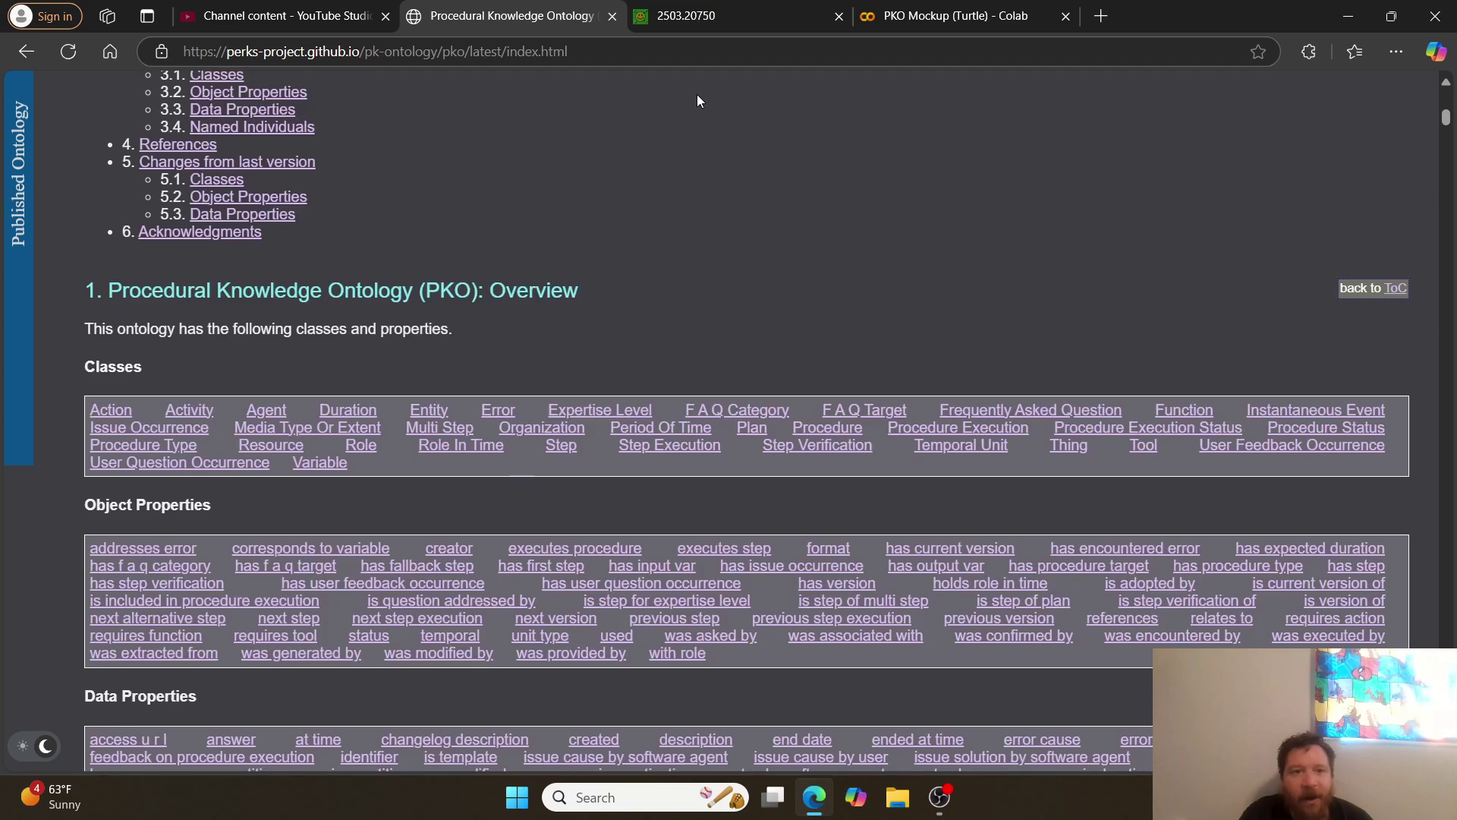
{"action": "scroll", "coordinate": [696, 94], "scroll_direction": "up", "scroll_amount": 10}
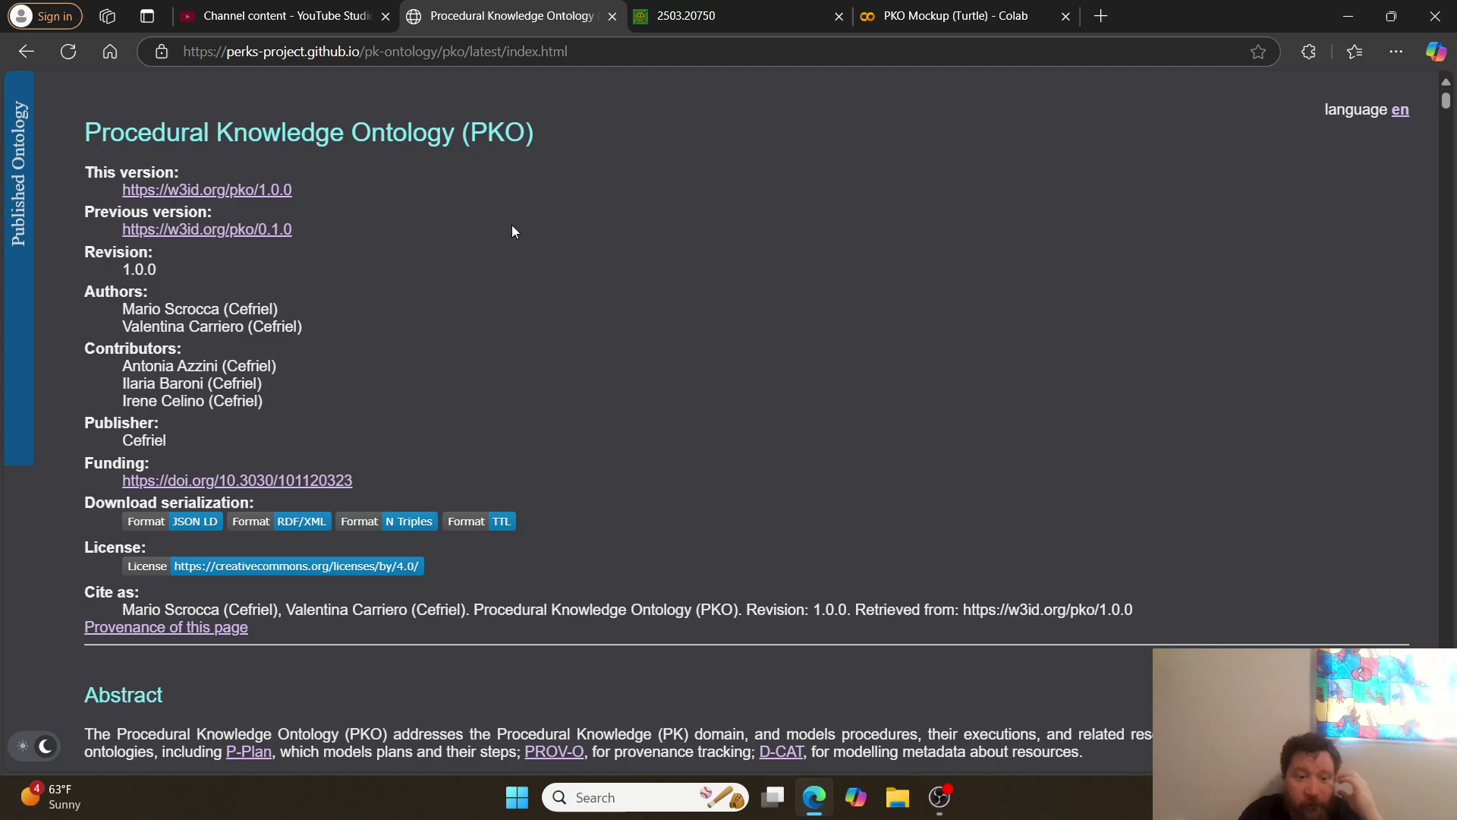
{"action": "scroll", "coordinate": [512, 226], "scroll_direction": "down", "scroll_amount": 3}
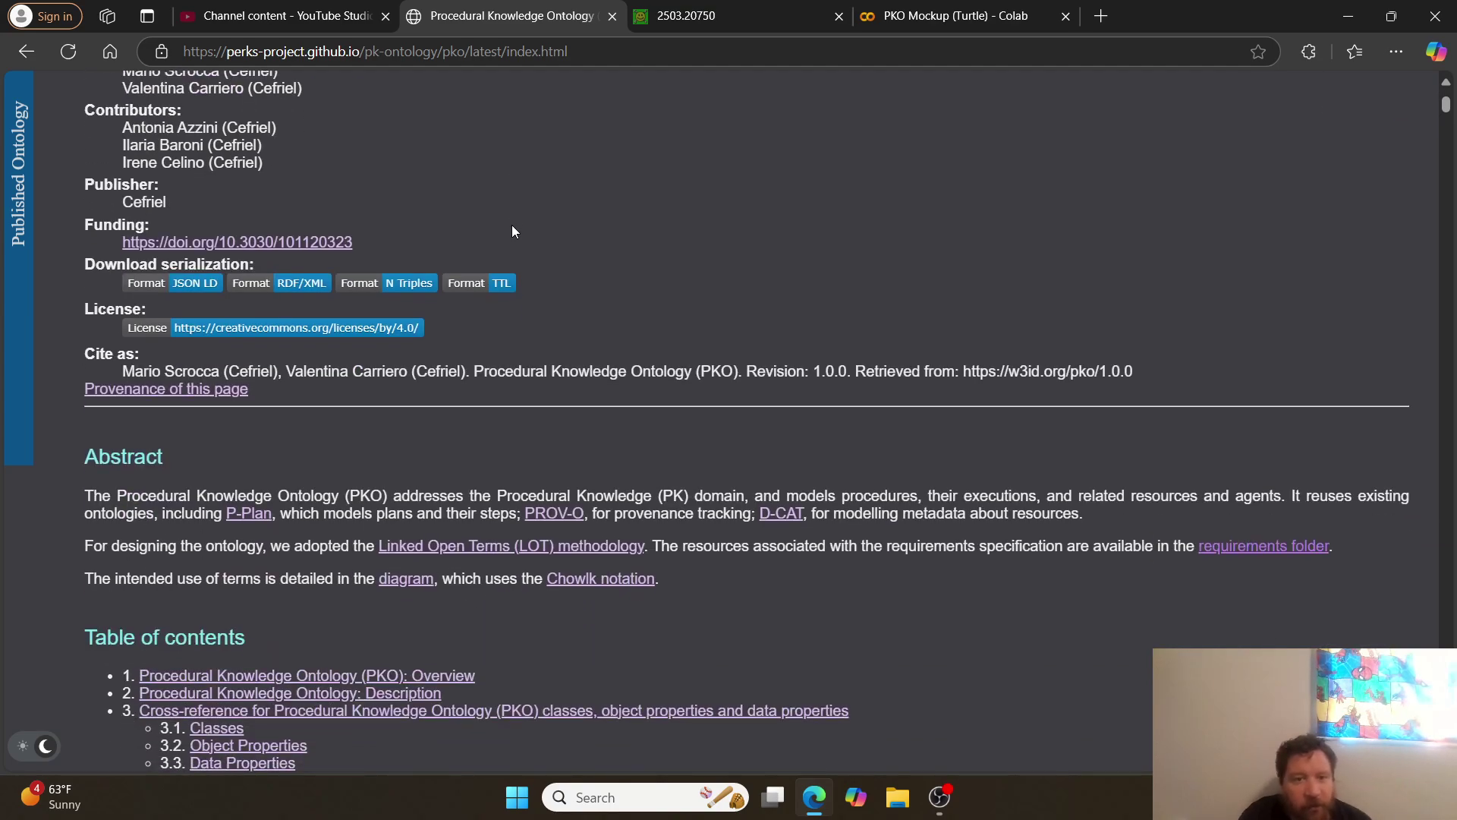
{"action": "scroll", "coordinate": [512, 226], "scroll_direction": "down", "scroll_amount": 2}
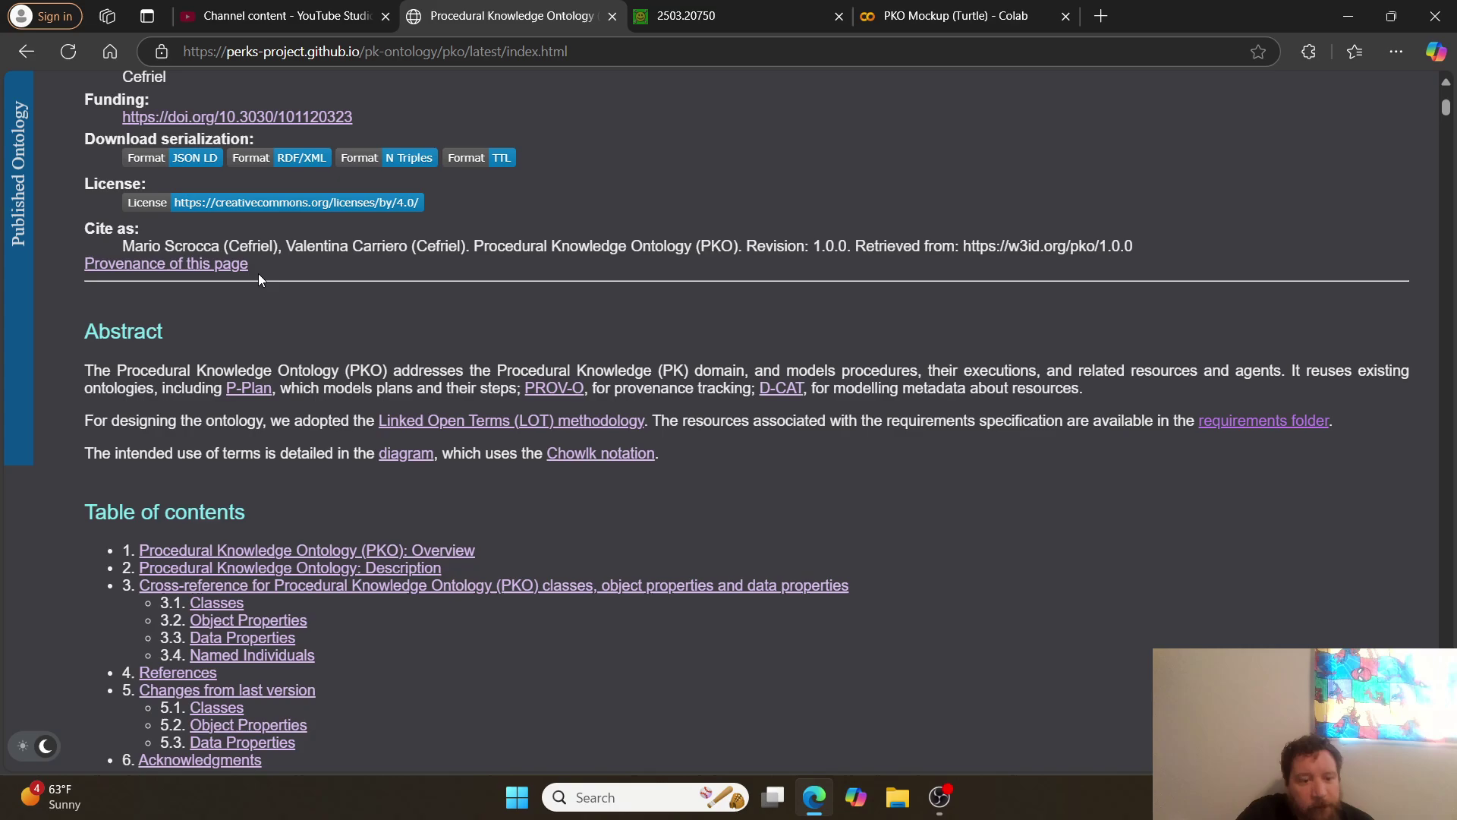
- Scroll past Overview and Description to the diagram linking pko:Procedure, pplan:Step, pko:StepExecution and prov:Activity
{"action": "scroll", "coordinate": [264, 472], "scroll_direction": "down", "scroll_amount": 7}
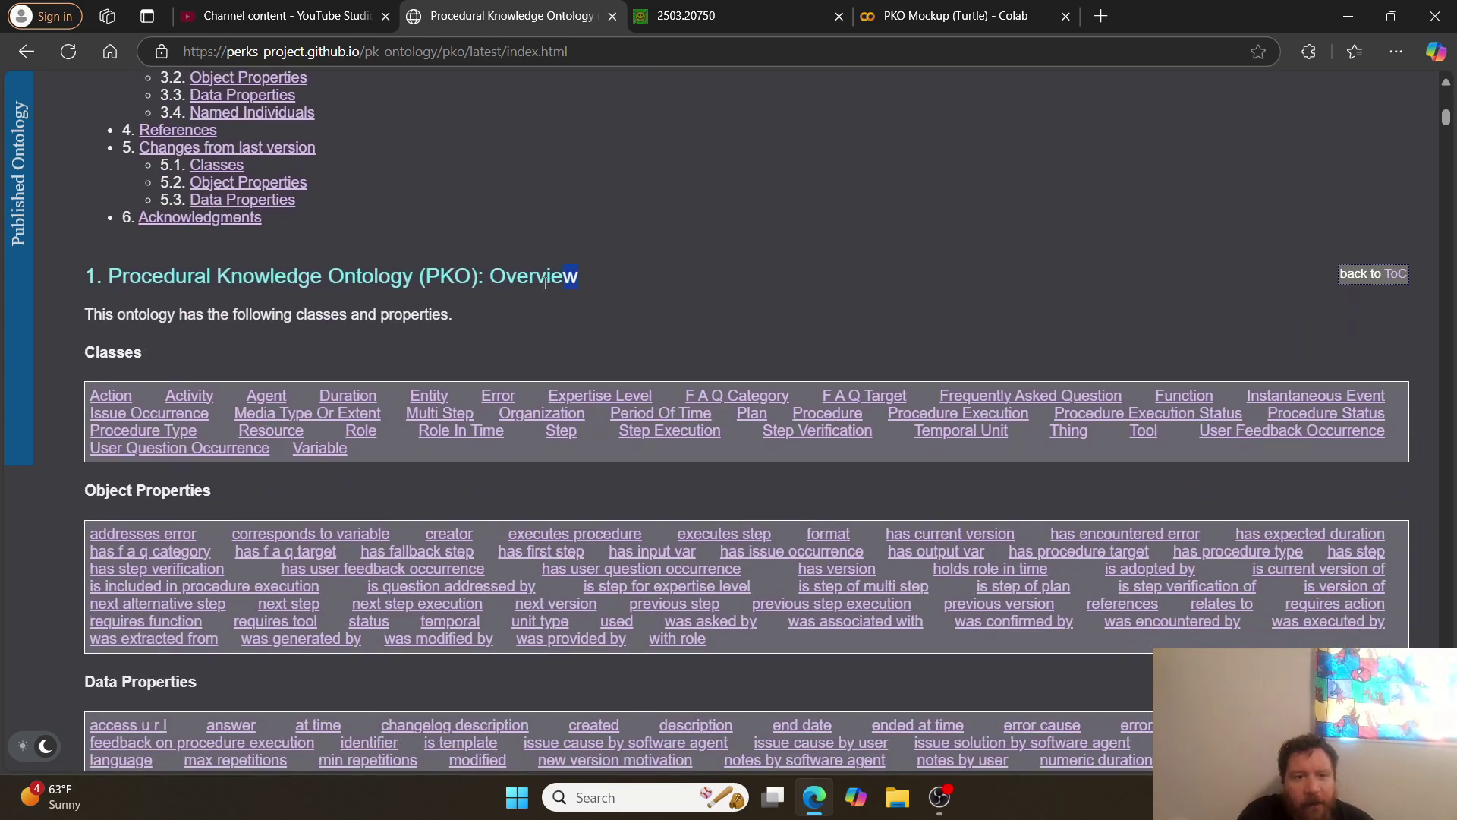
{"action": "left_click_drag", "start_coordinate": [612, 275], "coordinate": [419, 226]}
{"action": "scroll", "coordinate": [418, 226], "scroll_direction": "down", "scroll_amount": 2}
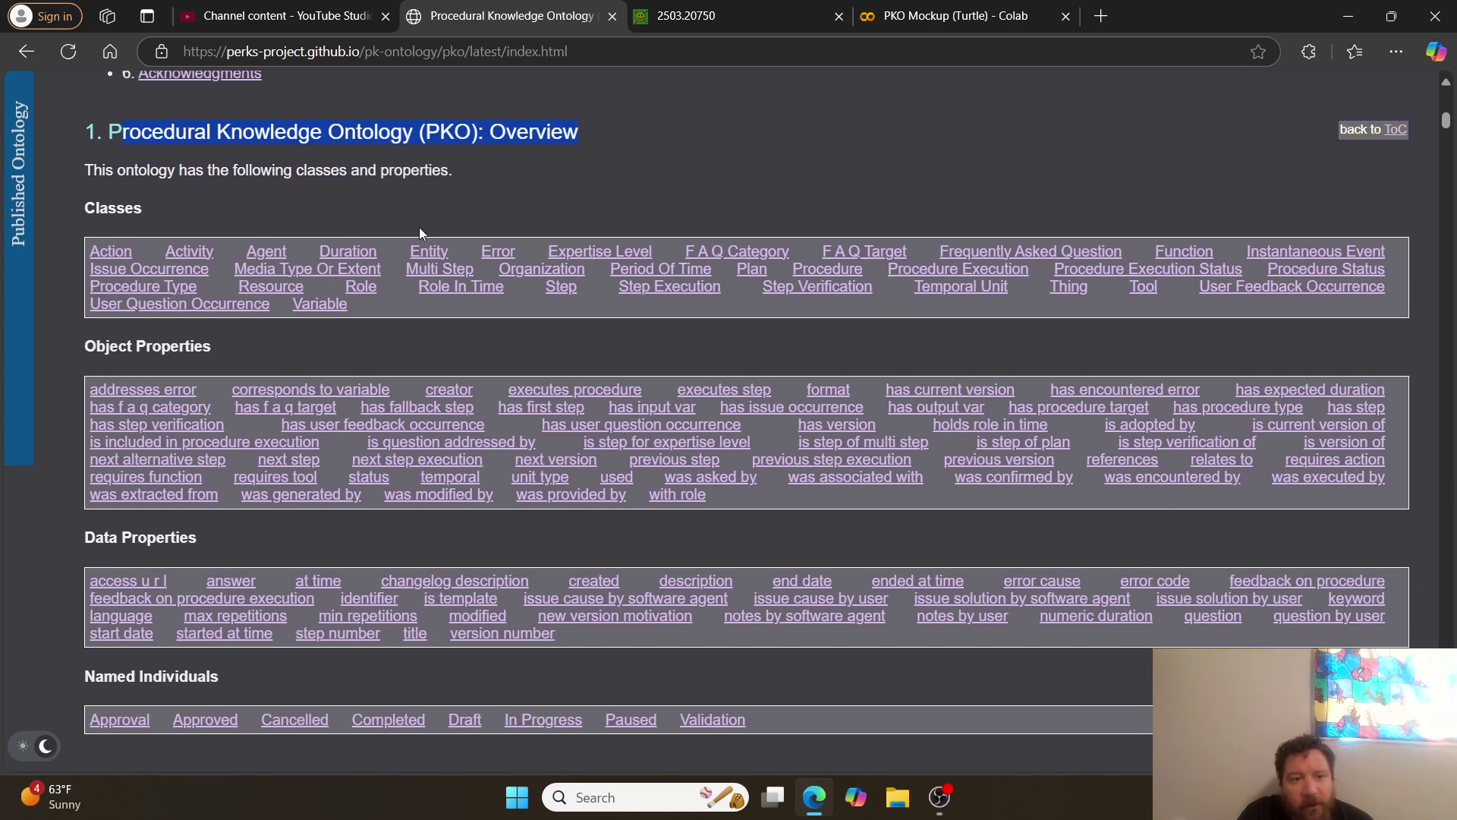
{"action": "left_click", "coordinate": [149, 211]}
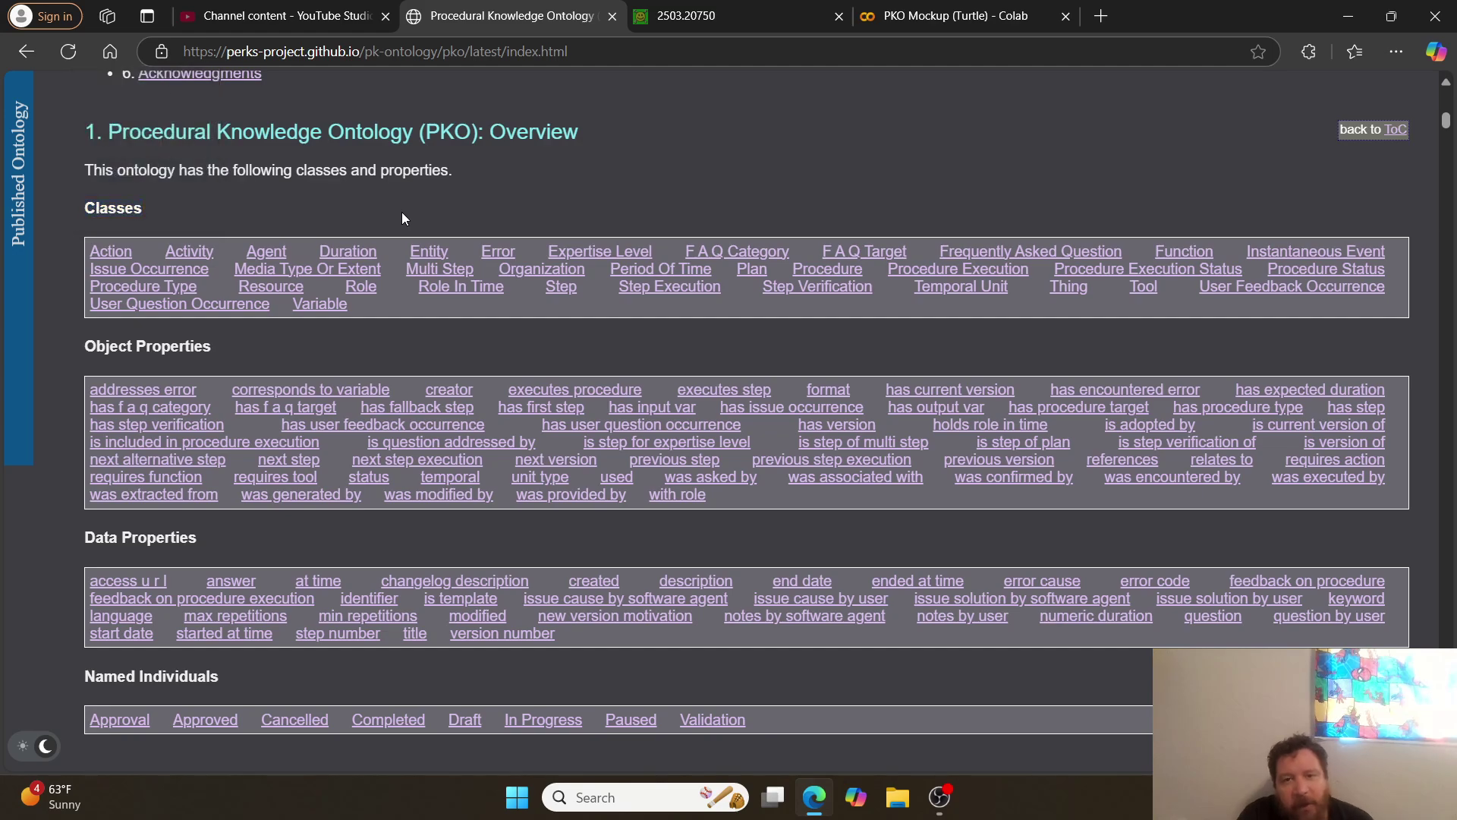
{"action": "scroll", "coordinate": [402, 212], "scroll_direction": "down", "scroll_amount": 1}
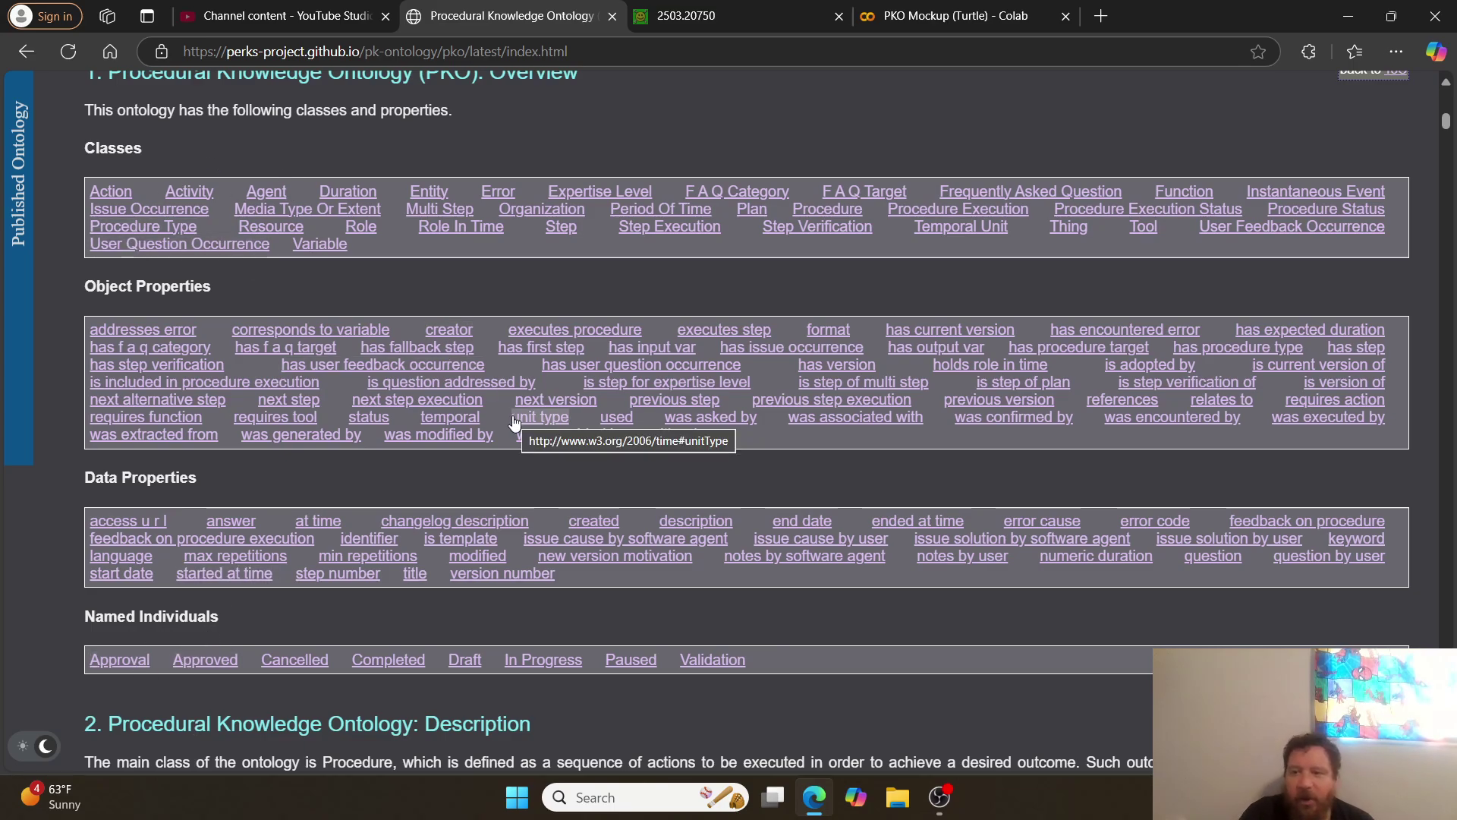
{"action": "scroll", "coordinate": [515, 422], "scroll_direction": "down", "scroll_amount": 7}
{"action": "scroll", "coordinate": [513, 422], "scroll_direction": "down", "scroll_amount": 8}
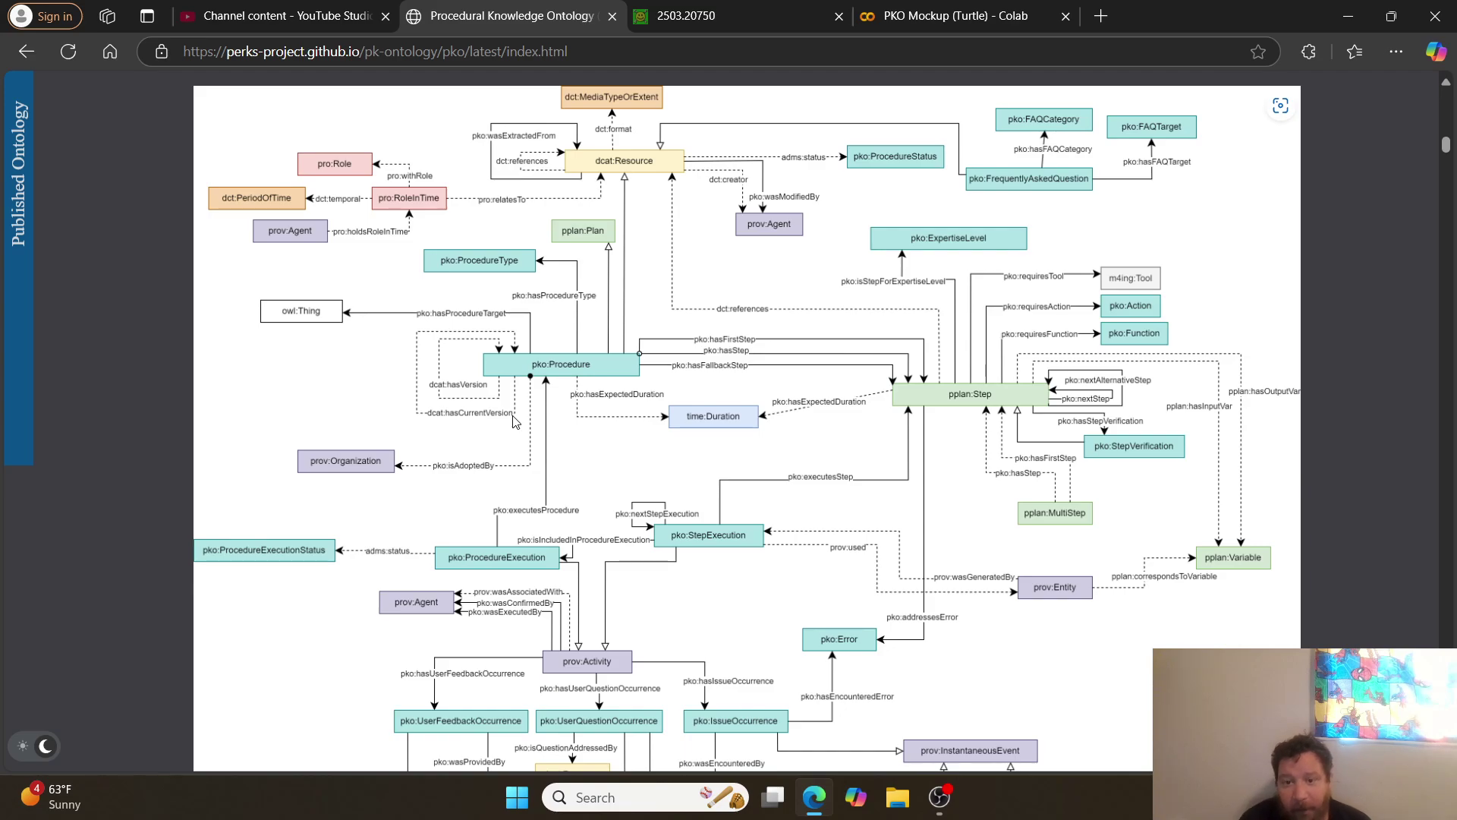
- Scroll down to section 3 Cross-reference, then back up to the Overview's classes and properties
{"action": "scroll", "coordinate": [513, 422], "scroll_direction": "down", "scroll_amount": 3}
{"action": "scroll", "coordinate": [513, 422], "scroll_direction": "up", "scroll_amount": 3}
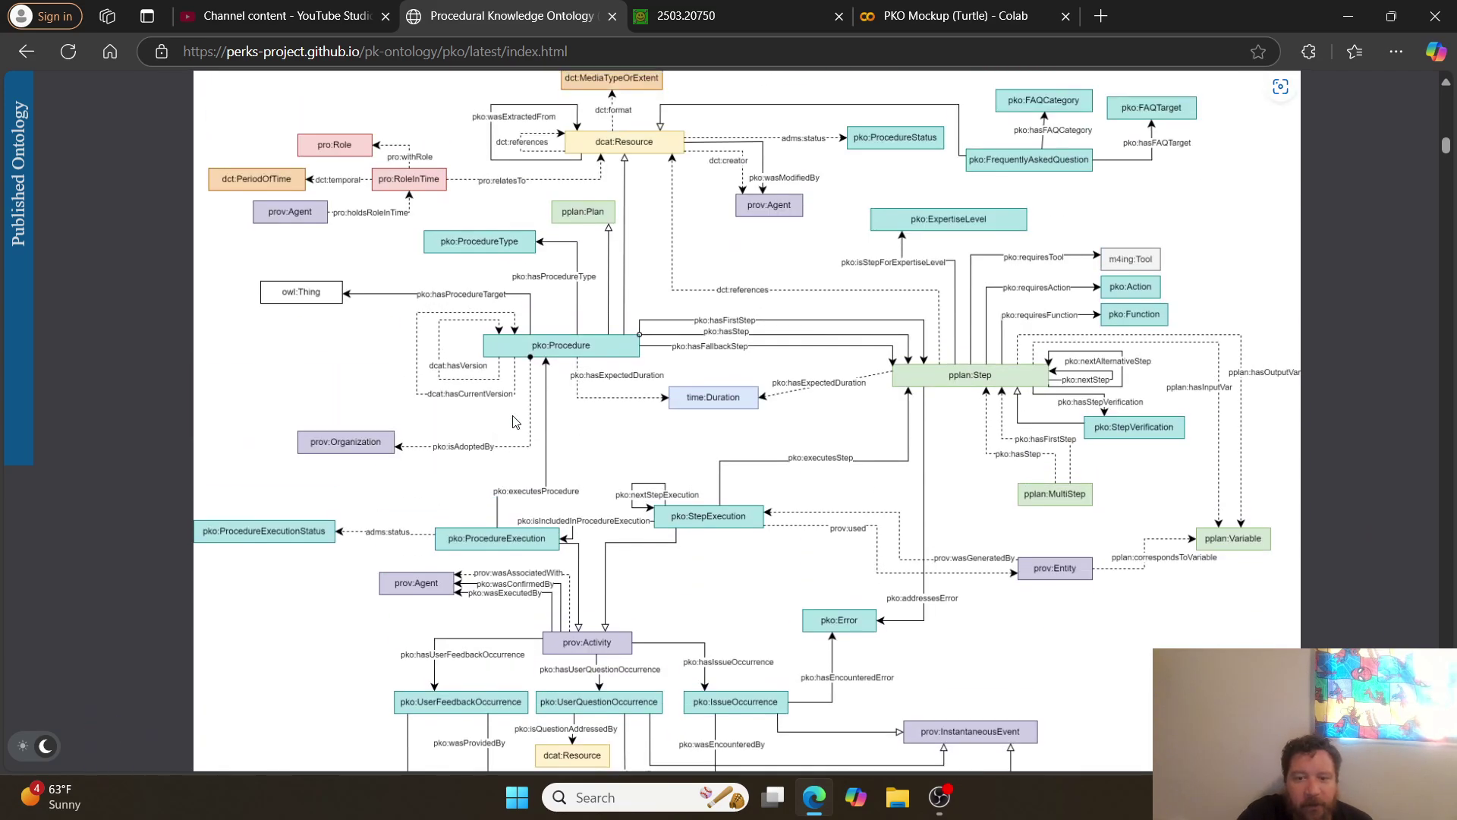
{"action": "scroll", "coordinate": [513, 422], "scroll_direction": "down", "scroll_amount": 1}
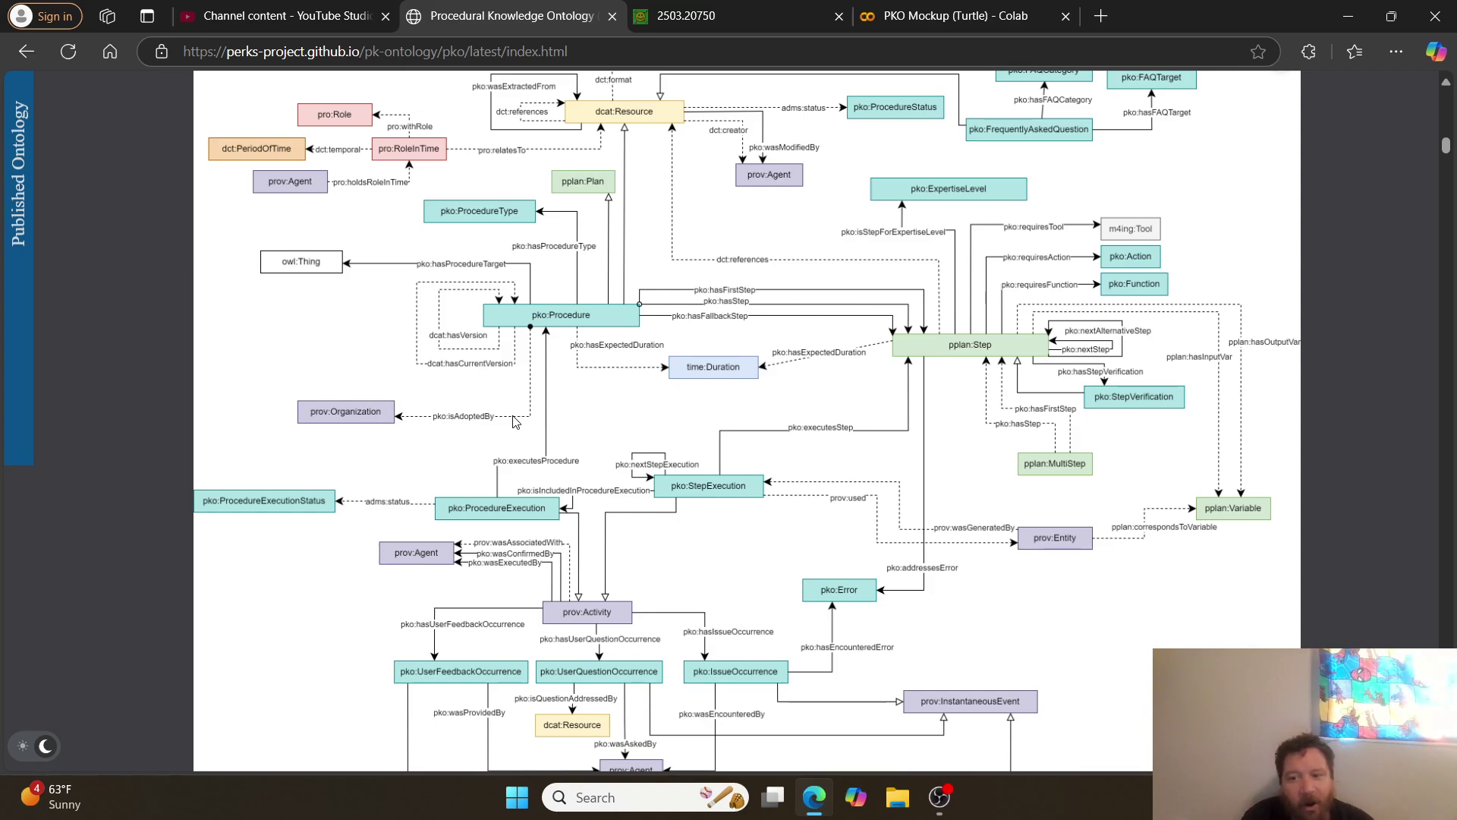
{"action": "scroll", "coordinate": [513, 422], "scroll_direction": "down", "scroll_amount": 5}
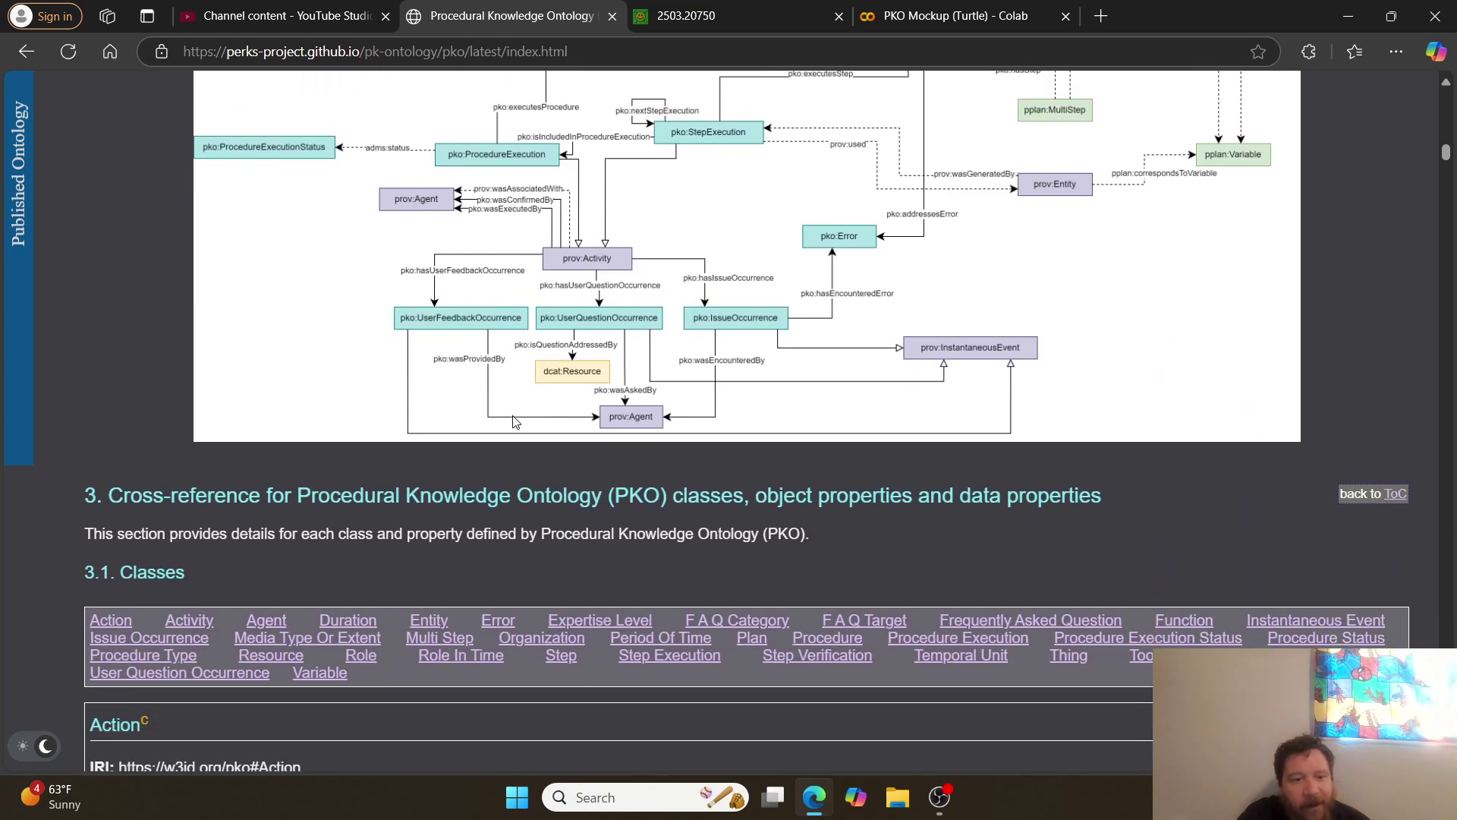
{"action": "scroll", "coordinate": [513, 422], "scroll_direction": "down", "scroll_amount": 4}
{"action": "scroll", "coordinate": [513, 422], "scroll_direction": "up", "scroll_amount": 1}
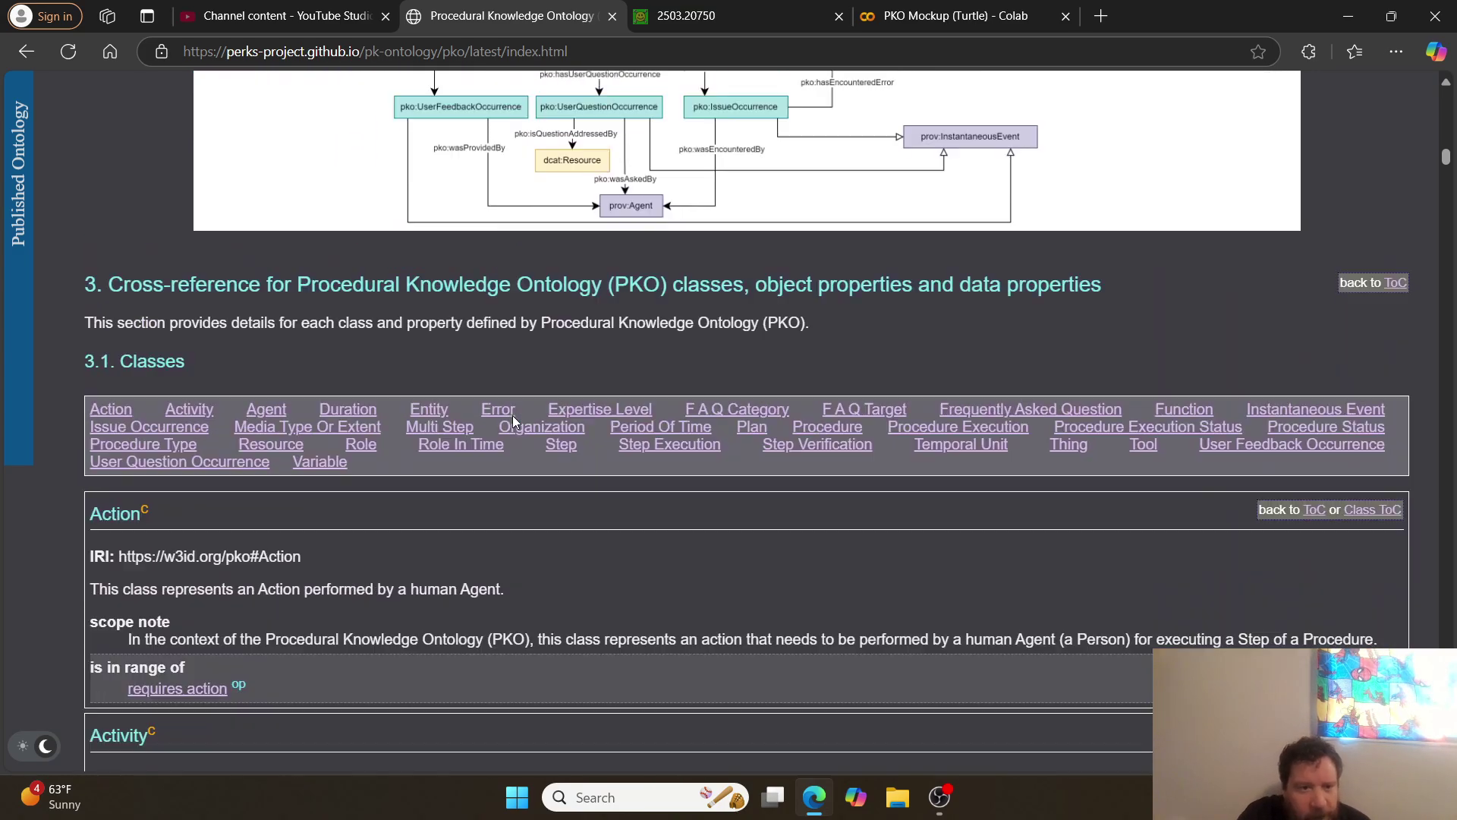
{"action": "scroll", "coordinate": [514, 422], "scroll_direction": "up", "scroll_amount": 15}
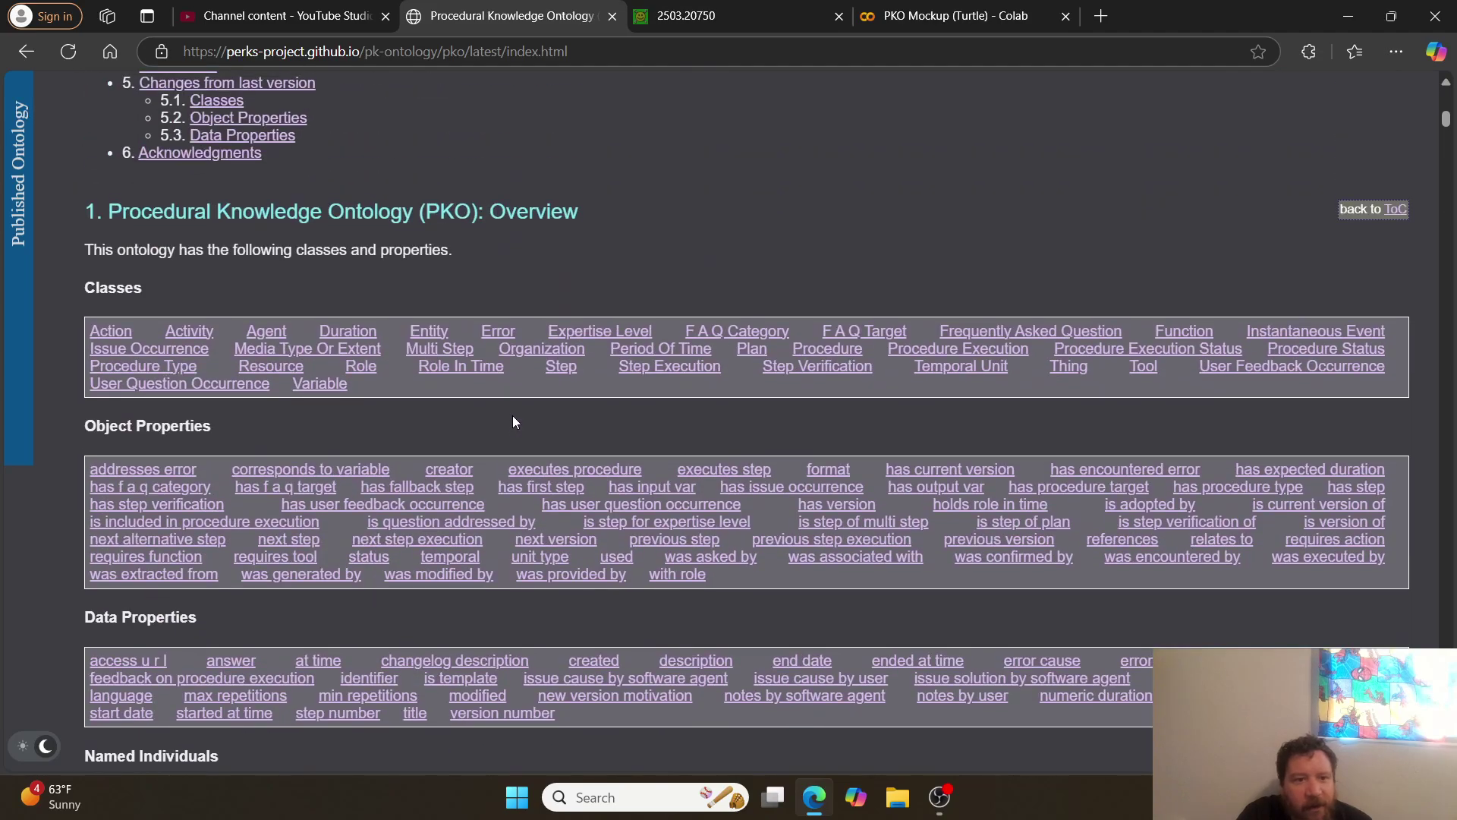
{"action": "scroll", "coordinate": [513, 422], "scroll_direction": "down", "scroll_amount": 2}
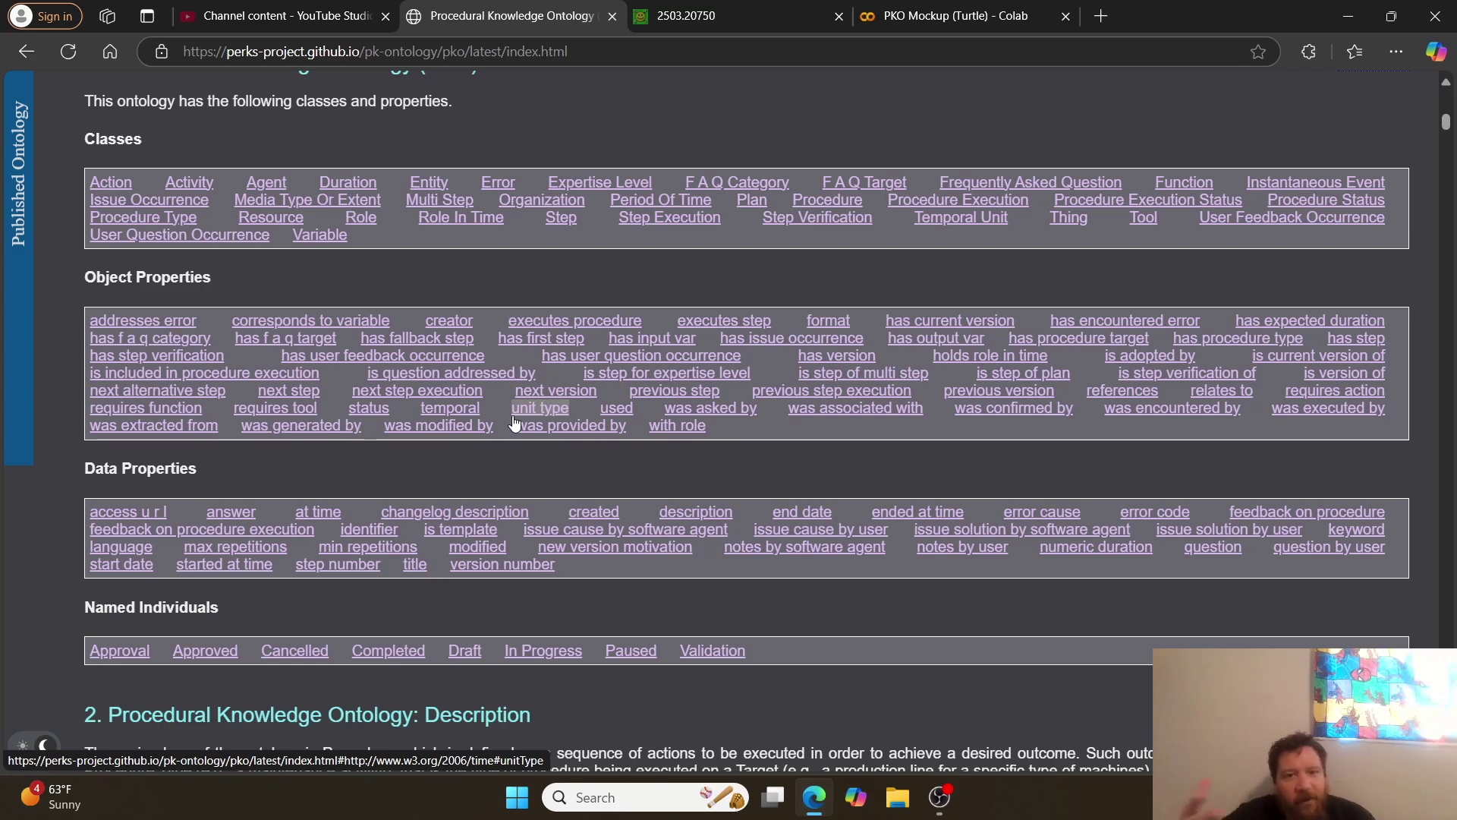
- Glance at the arXiv 2503.20750 paper, then switch to the PKO Mockup (Turtle) Colab notebook
{"action": "left_click", "coordinate": [740, 12]}
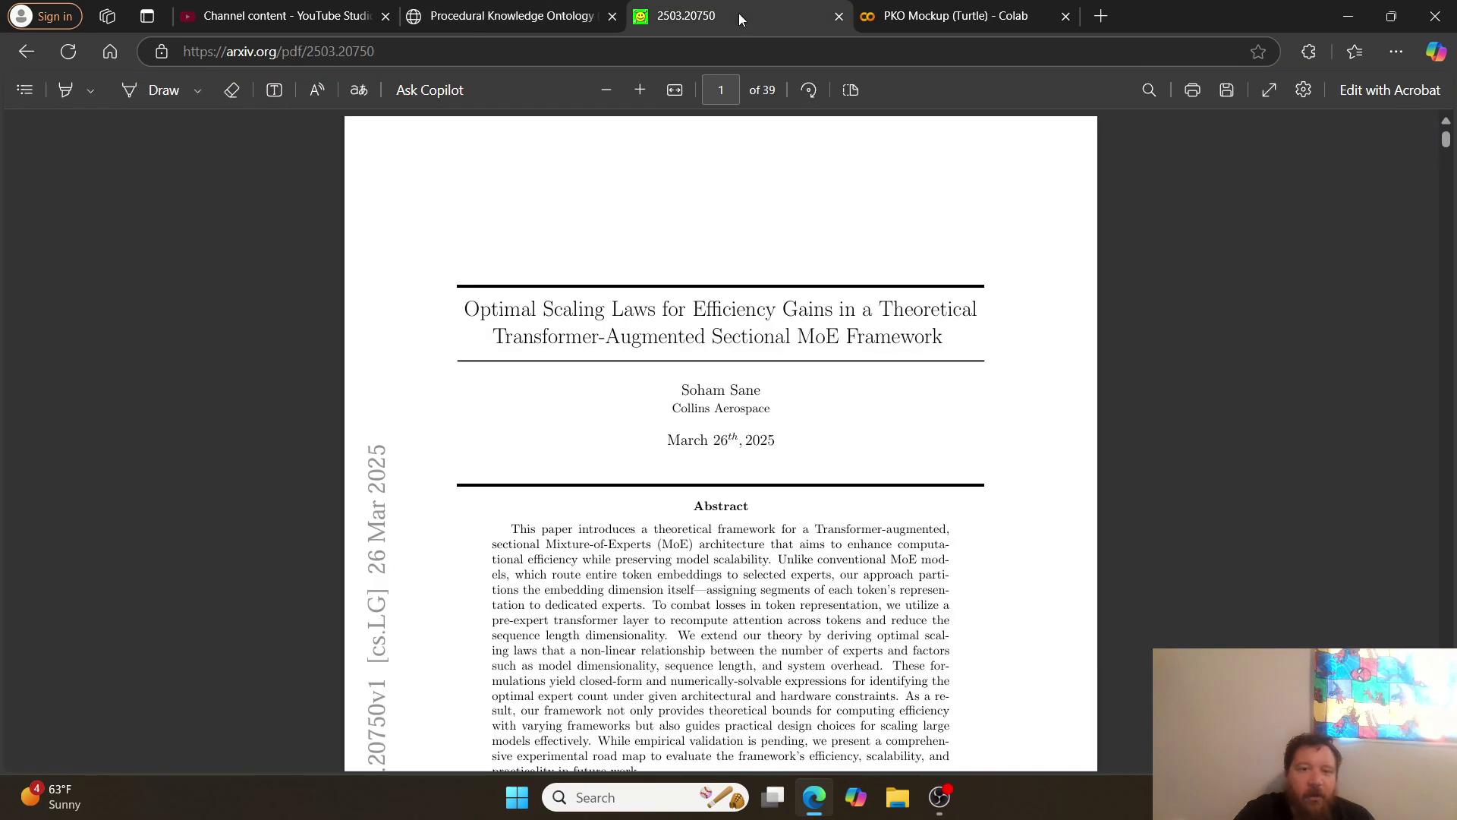
{"action": "left_click", "coordinate": [469, 17]}
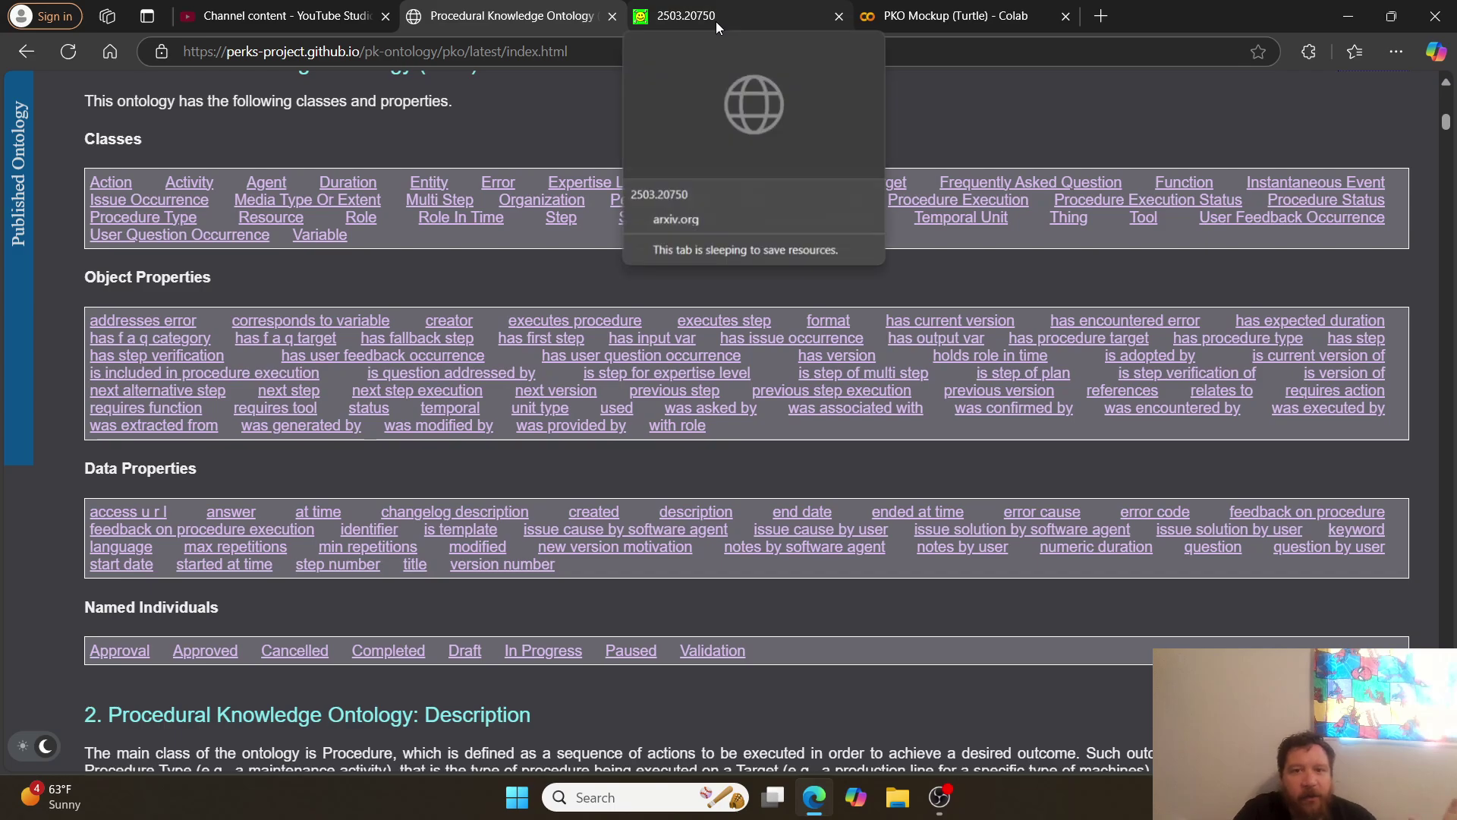
{"action": "left_click", "coordinate": [926, 16]}
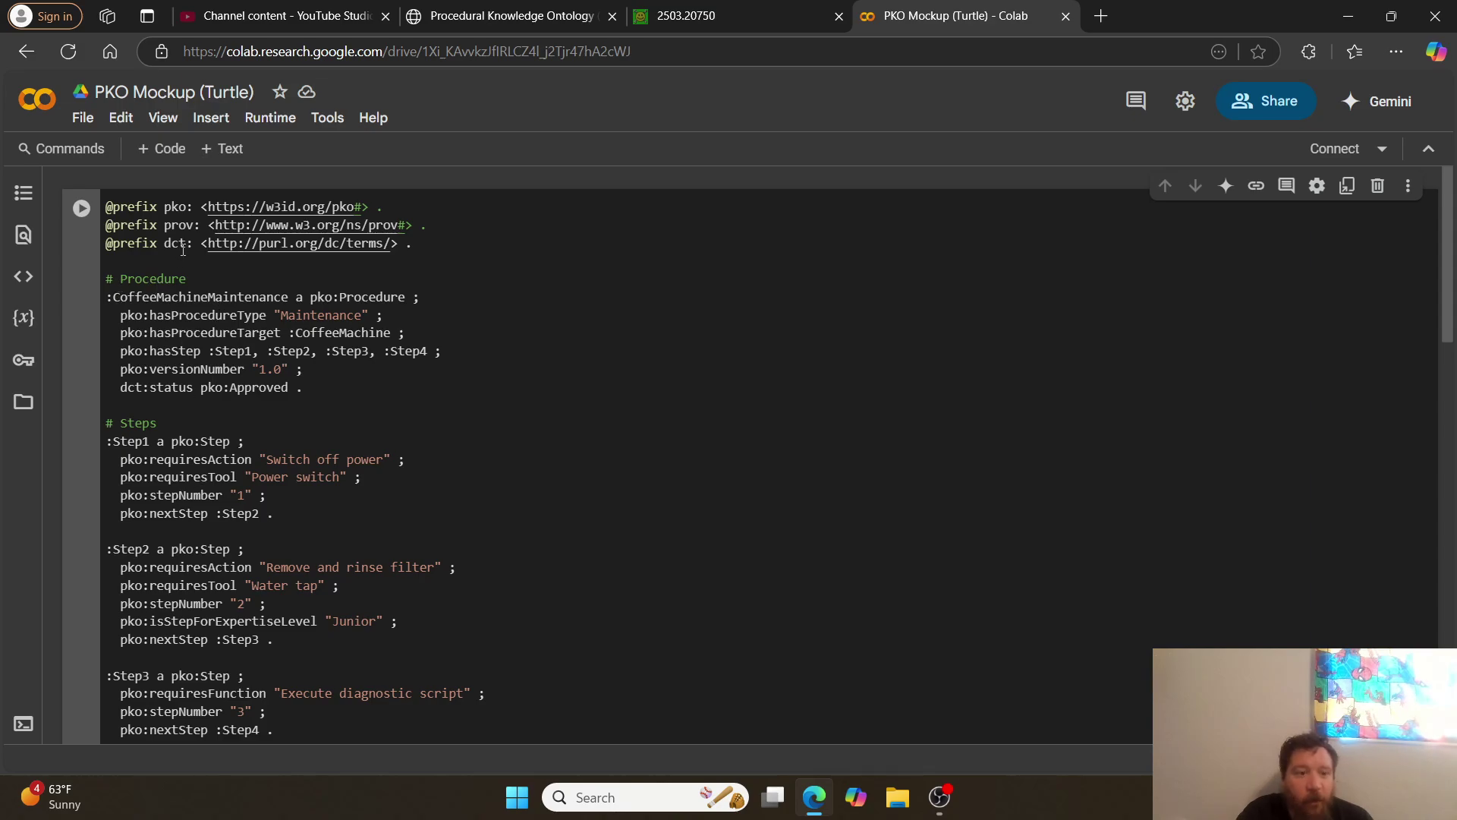
{"action": "triple_click", "coordinate": [194, 280]}
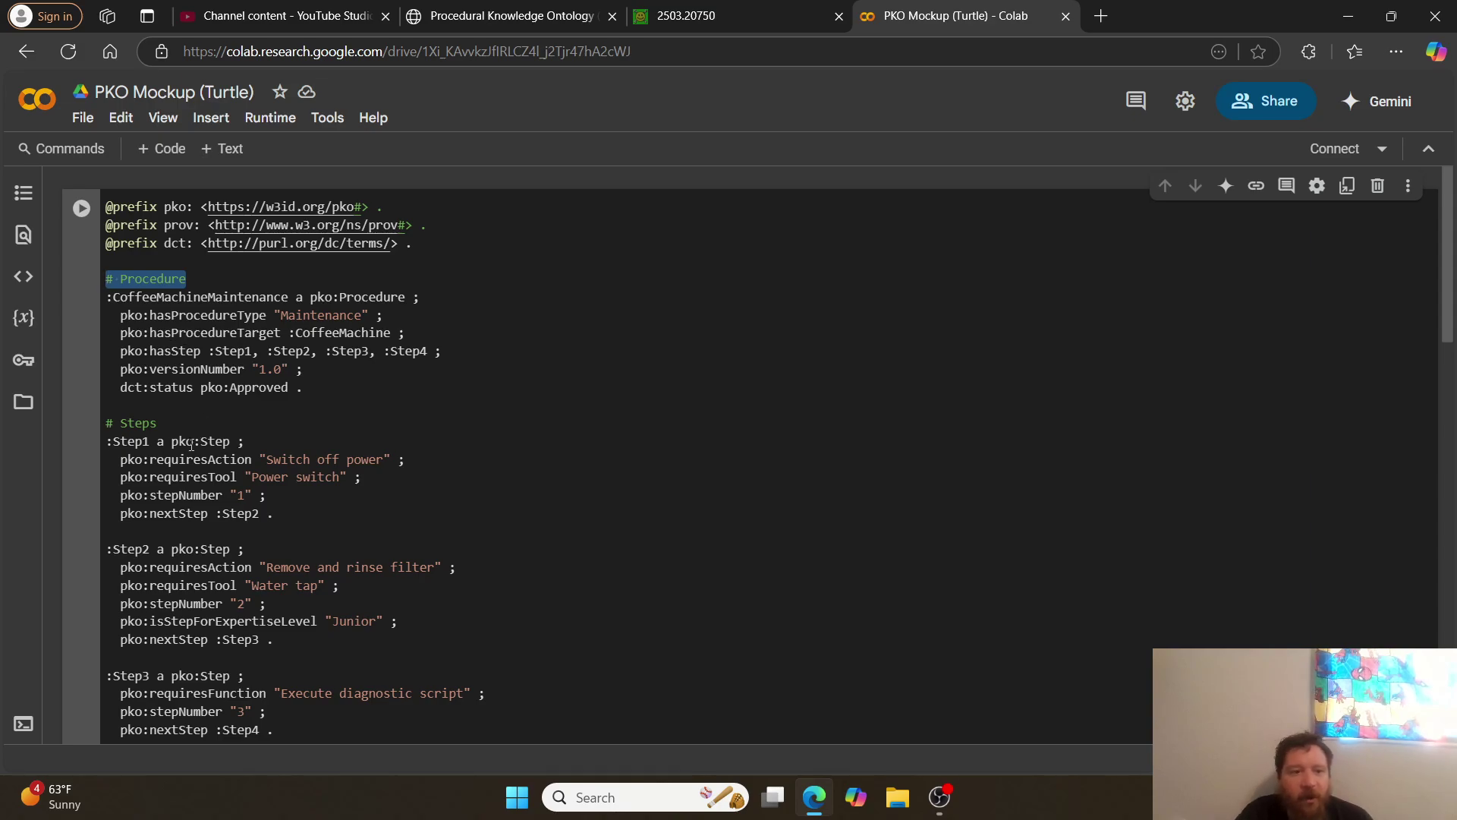
{"action": "scroll", "coordinate": [192, 445], "scroll_direction": "down", "scroll_amount": 5}
{"action": "scroll", "coordinate": [191, 444], "scroll_direction": "down", "scroll_amount": 4}
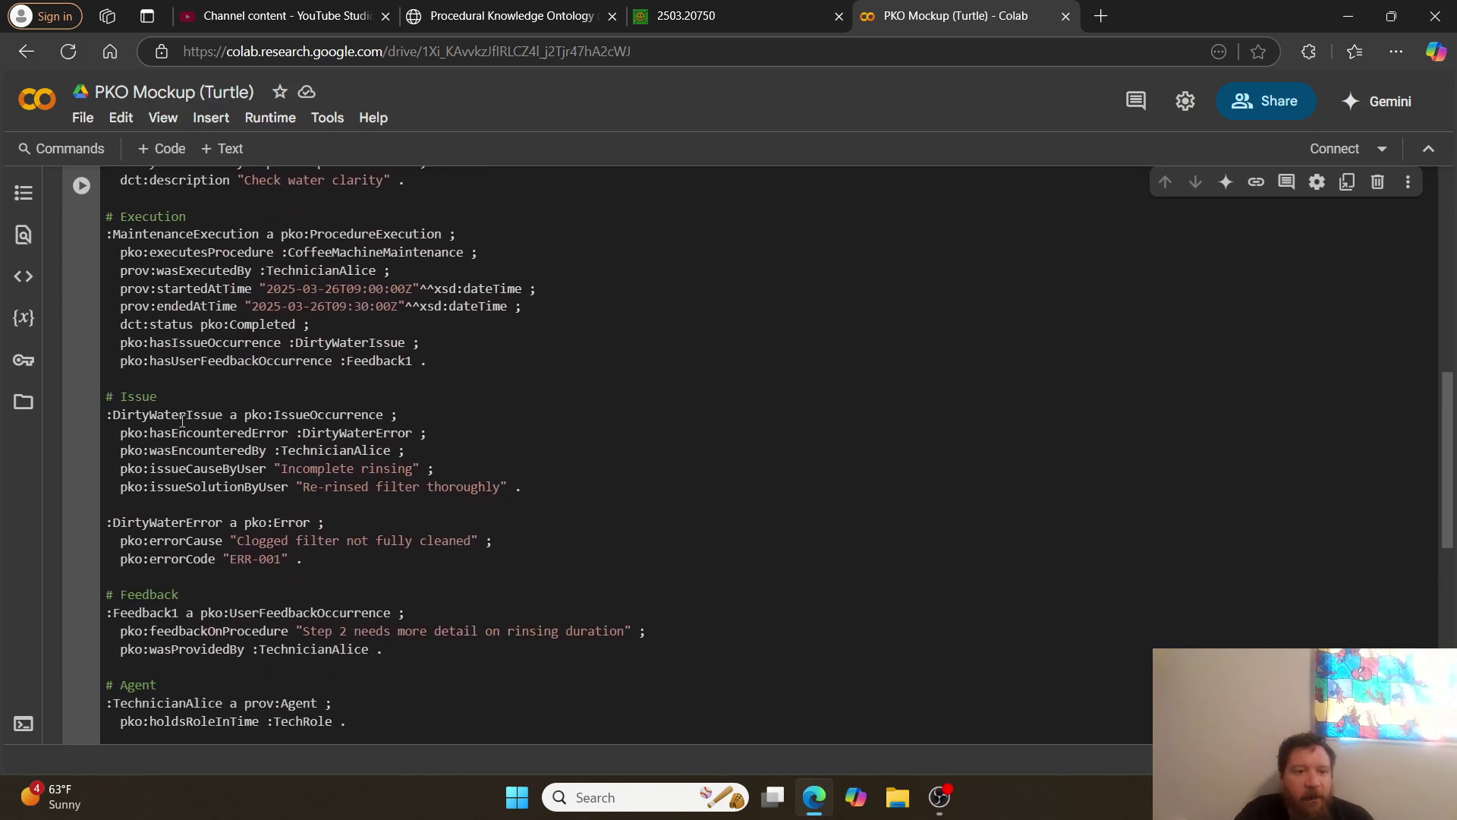
{"action": "scroll", "coordinate": [191, 469], "scroll_direction": "down", "scroll_amount": 2}
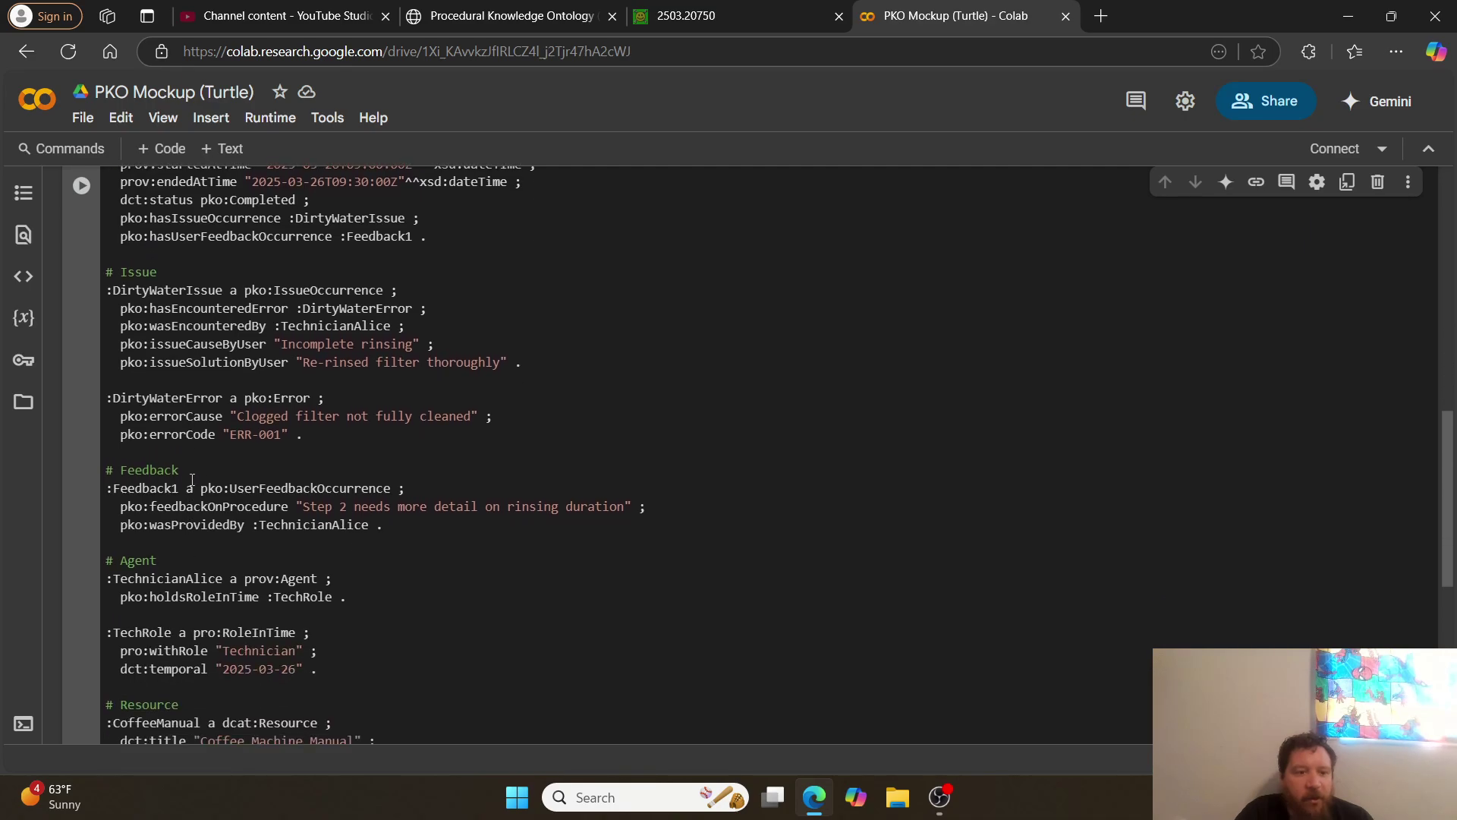
{"action": "scroll", "coordinate": [209, 559], "scroll_direction": "down", "scroll_amount": 1}
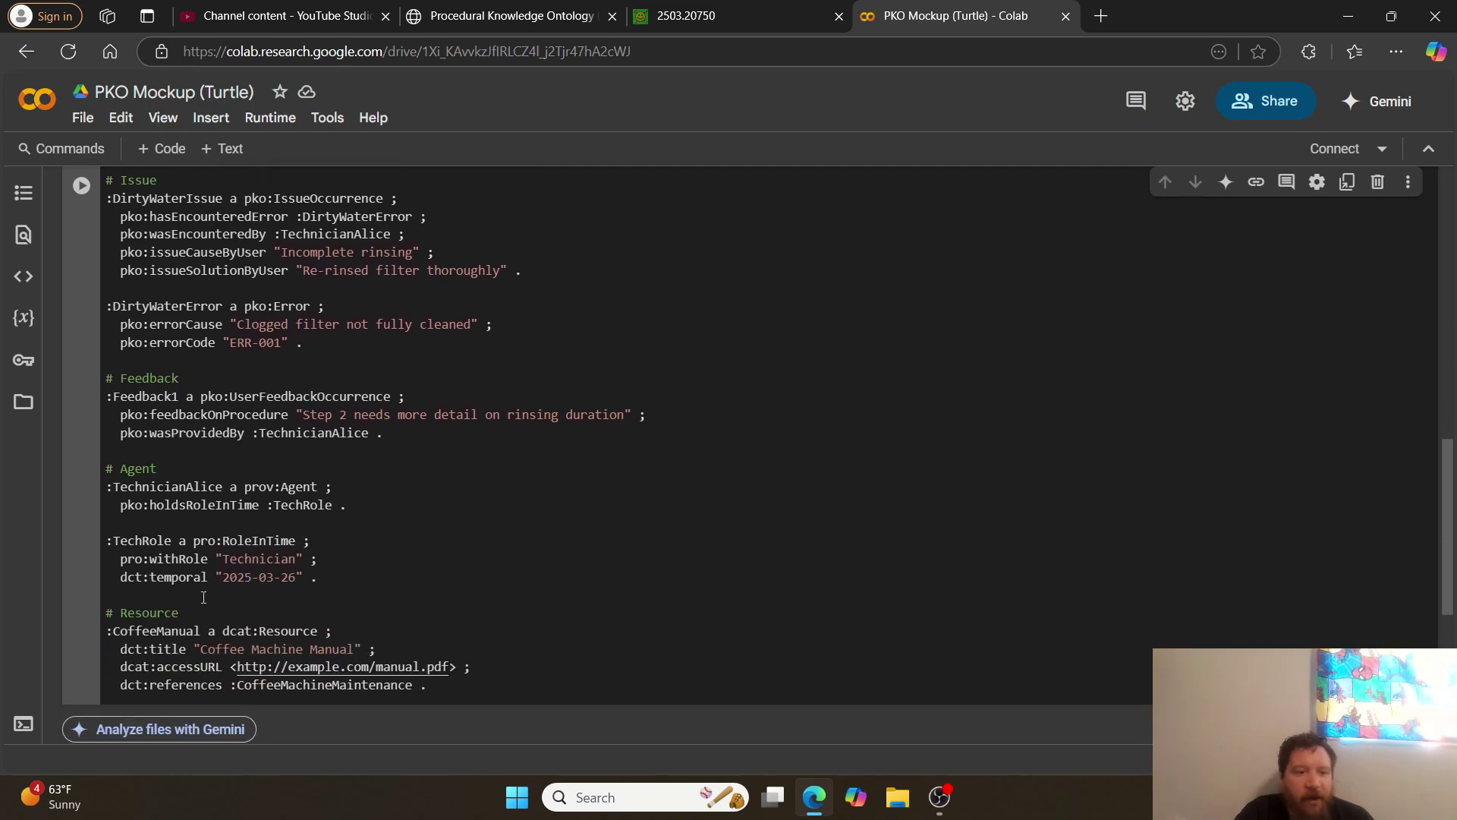
{"action": "scroll", "coordinate": [203, 597], "scroll_direction": "up", "scroll_amount": 2}
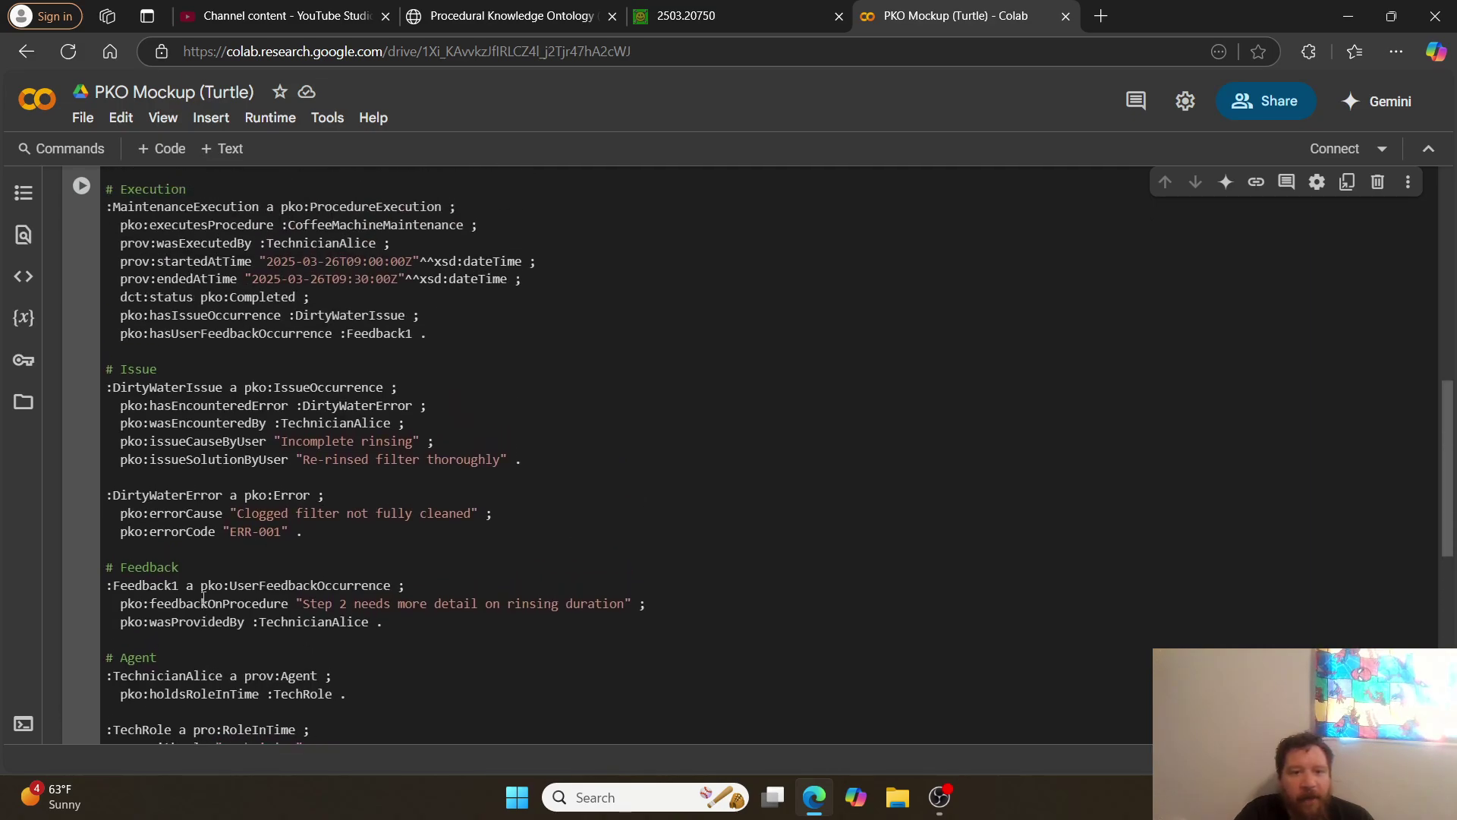
{"action": "scroll", "coordinate": [204, 600], "scroll_direction": "up", "scroll_amount": 3}
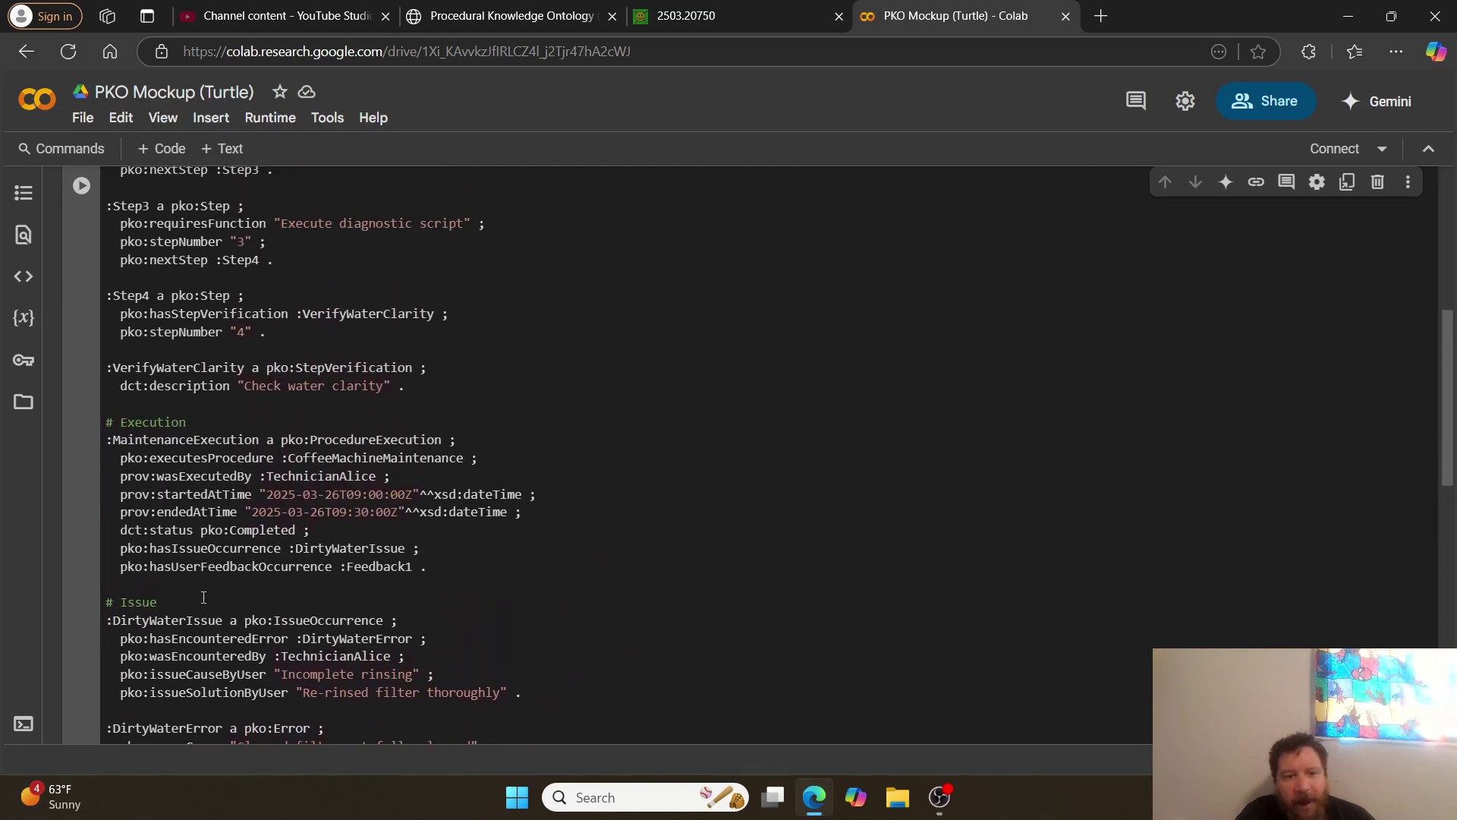
{"action": "scroll", "coordinate": [203, 597], "scroll_direction": "up", "scroll_amount": 5}
{"action": "scroll", "coordinate": [203, 597], "scroll_direction": "up", "scroll_amount": 2}
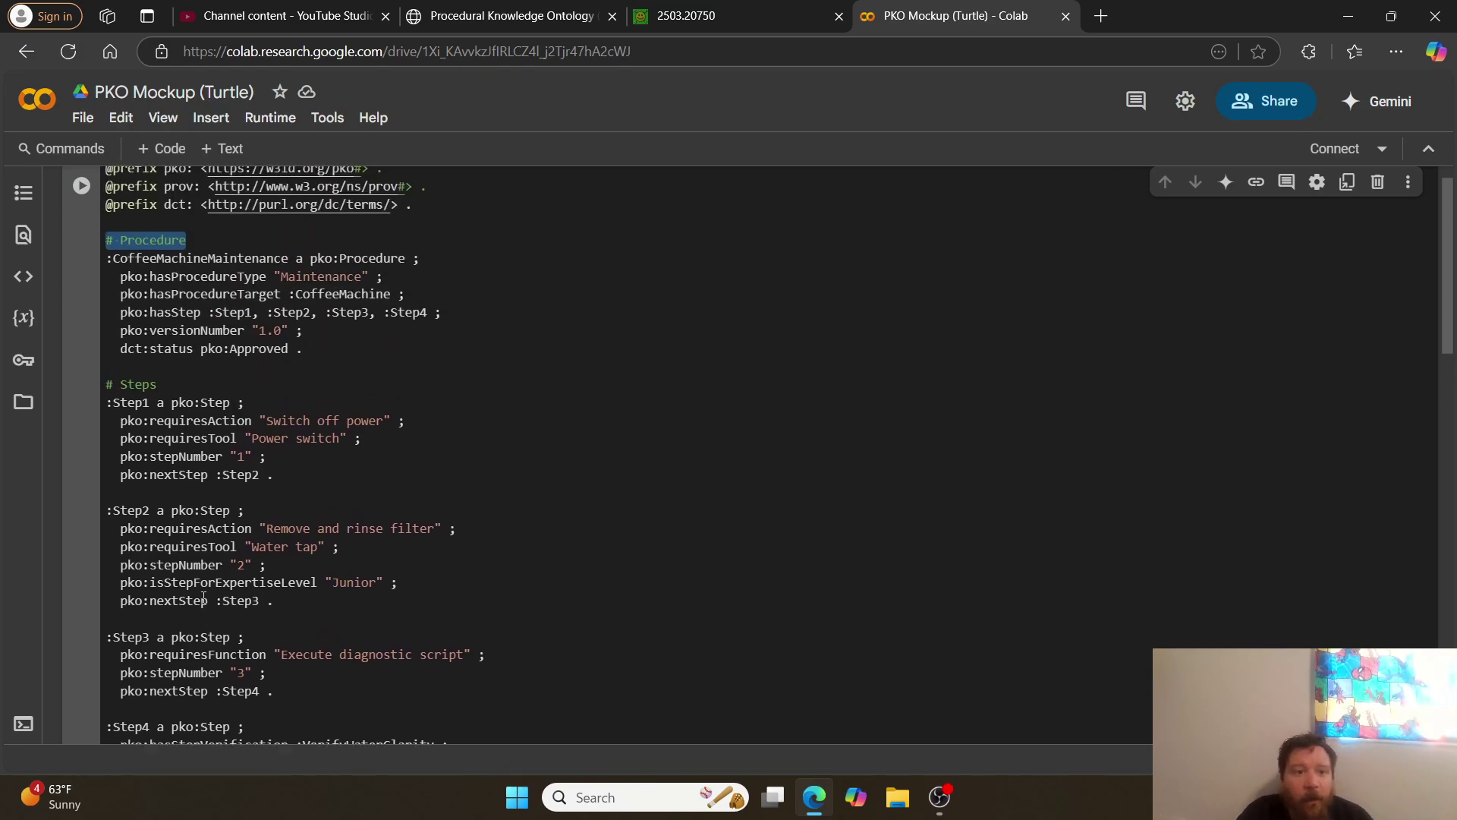
- Highlight the Maintenance type, the four hasStep steps, version 1.0 and the requiresAction properties
{"action": "left_click", "coordinate": [365, 417]}
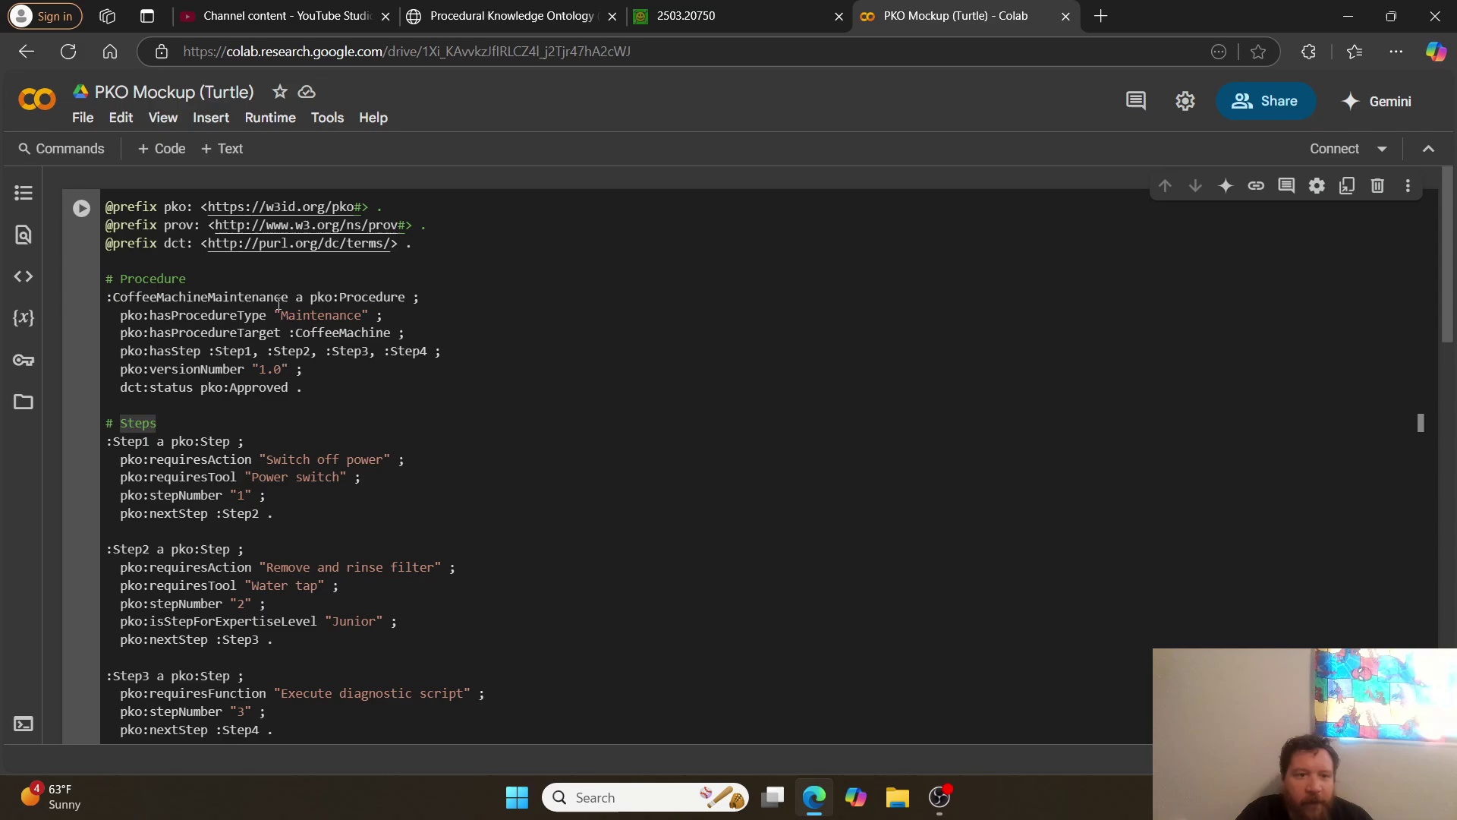
{"action": "mouse_move", "coordinate": [274, 314]}
{"action": "left_mouse_down"}
{"action": "mouse_move", "coordinate": [395, 313]}
{"action": "mouse_move", "coordinate": [393, 337]}
{"action": "mouse_move", "coordinate": [262, 351]}
{"action": "mouse_move", "coordinate": [292, 320]}
{"action": "mouse_move", "coordinate": [310, 334]}
{"action": "mouse_move", "coordinate": [287, 332]}
{"action": "left_mouse_up"}
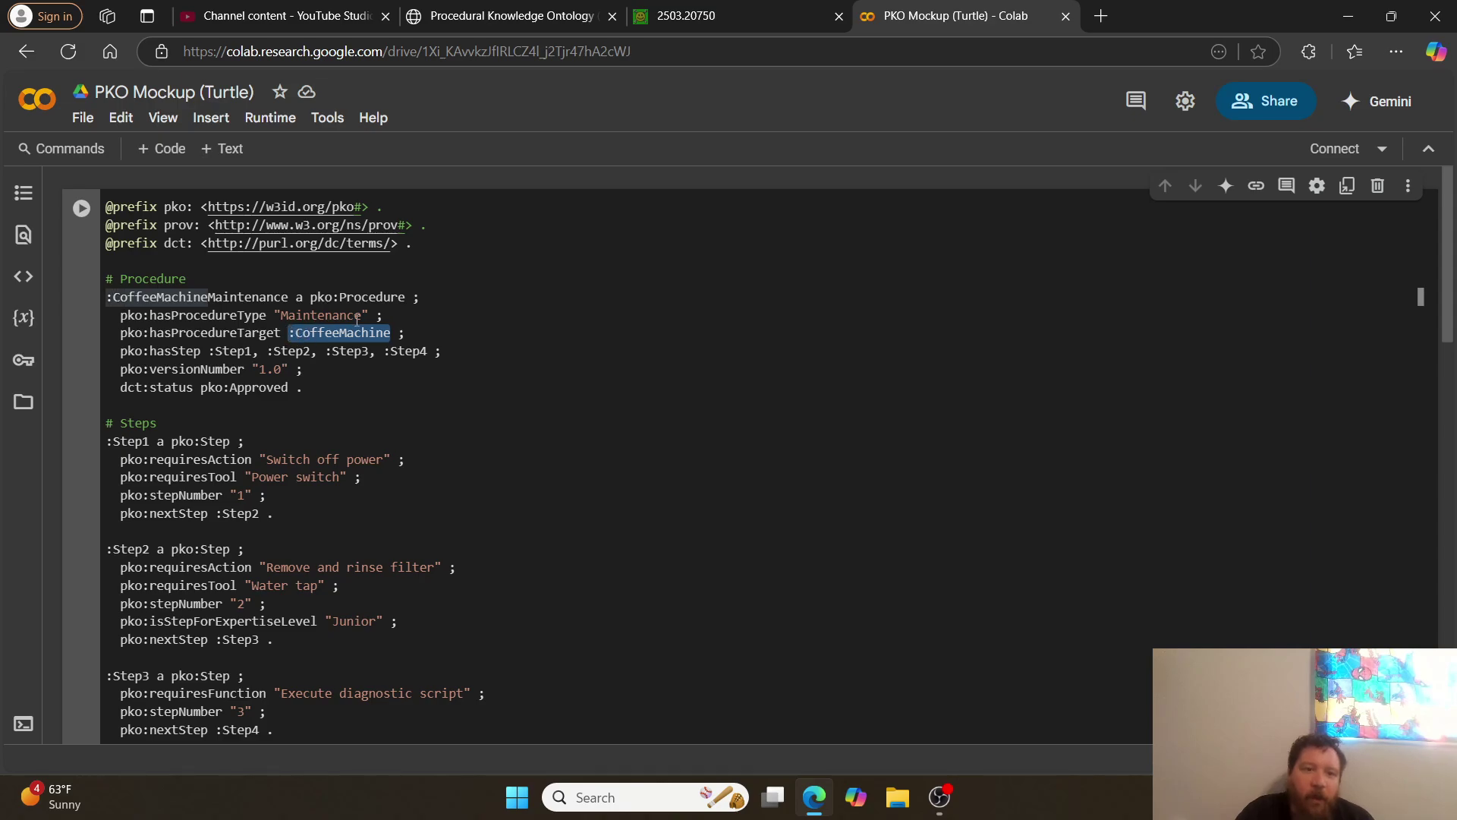
{"action": "left_click_drag", "start_coordinate": [426, 352], "coordinate": [196, 352]}
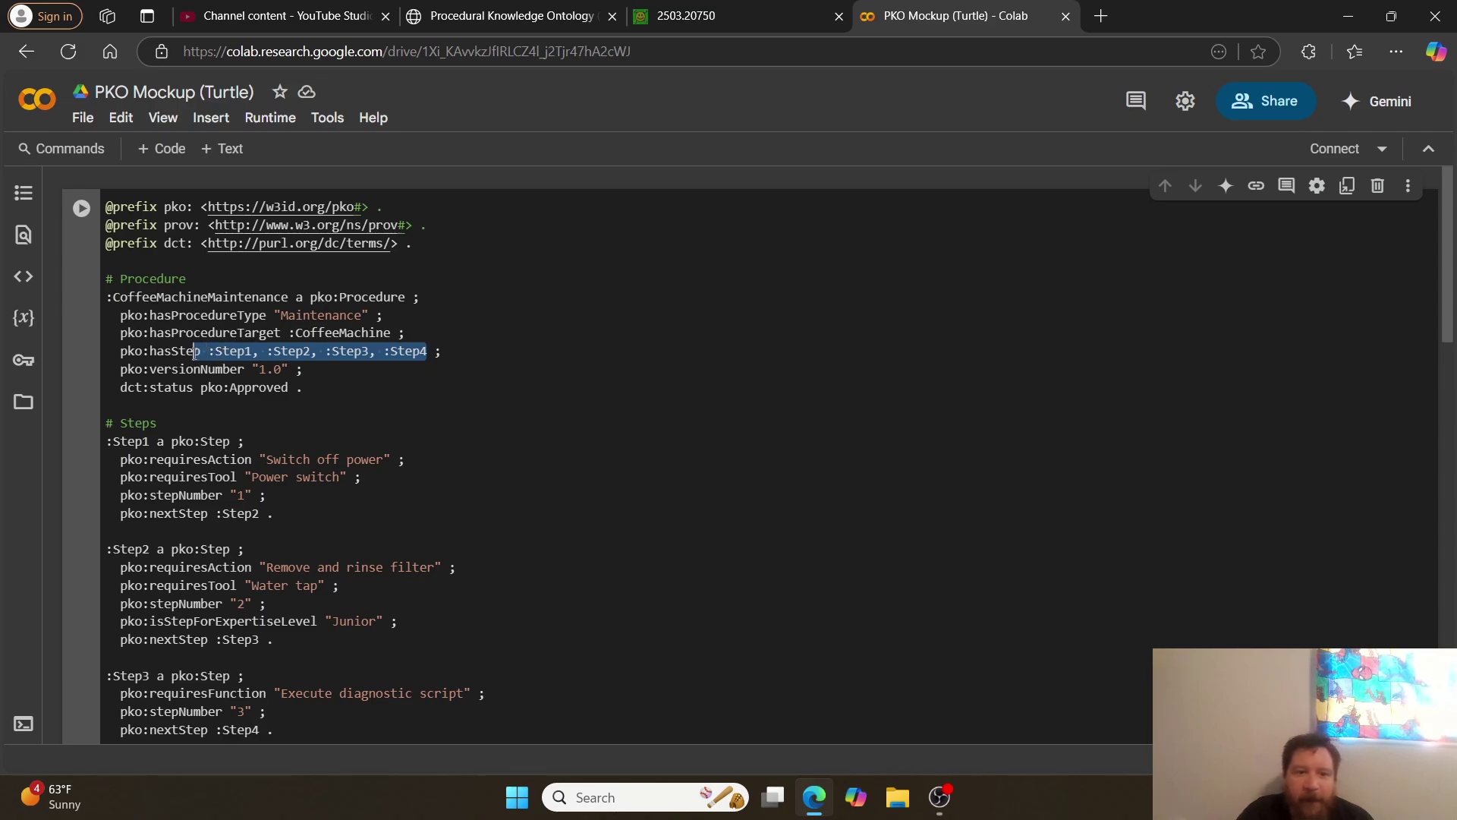
{"action": "left_click_drag", "start_coordinate": [303, 370], "coordinate": [241, 371]}
{"action": "scroll", "coordinate": [325, 398], "scroll_direction": "down", "scroll_amount": 2}
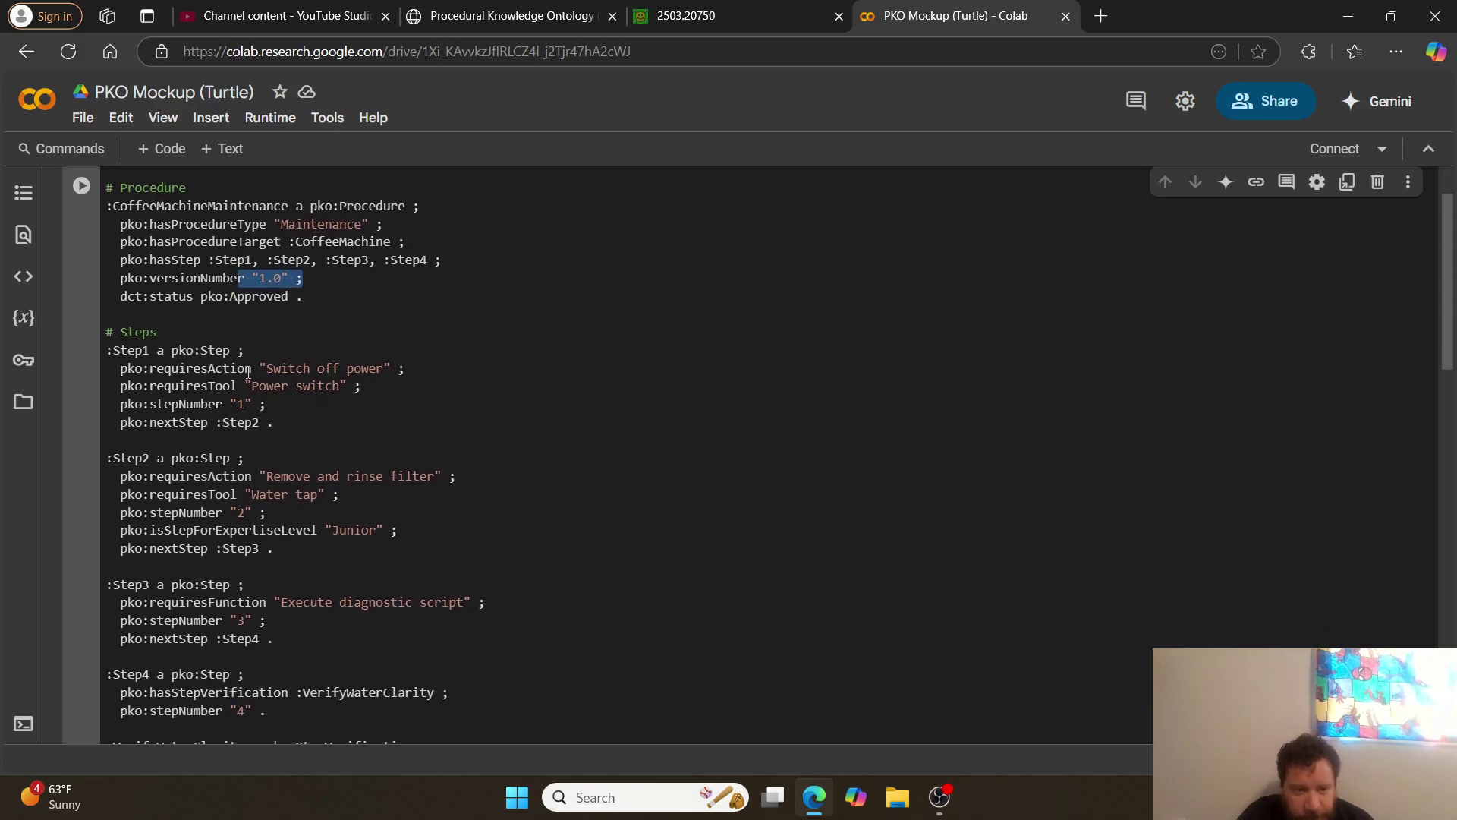
{"action": "left_click", "coordinate": [248, 370]}
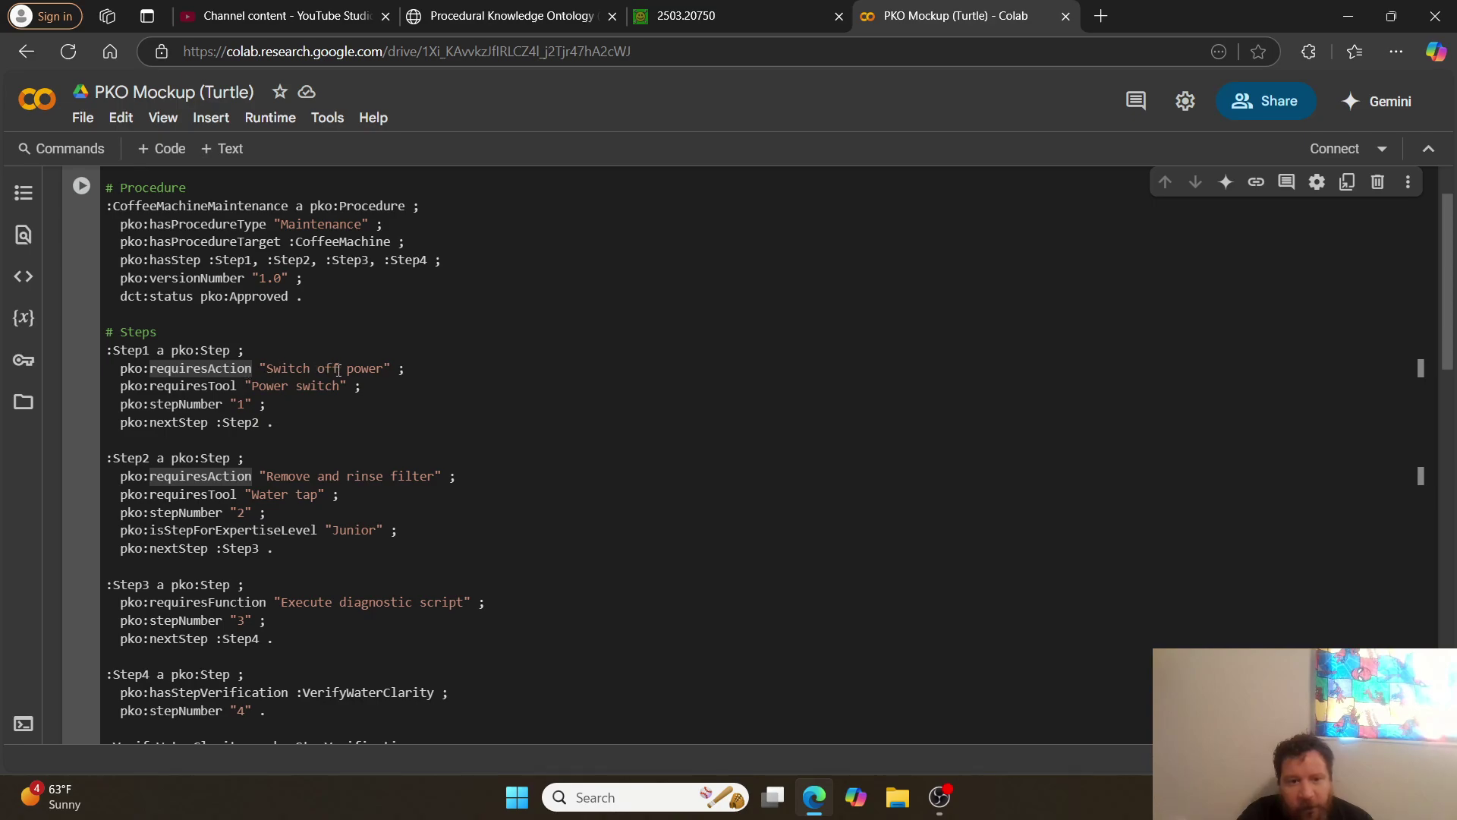
- Scroll to the end of the Turtle cell, showing the Feedback, Agent and Resource blocks
{"action": "scroll", "coordinate": [339, 371], "scroll_direction": "down", "scroll_amount": 2}
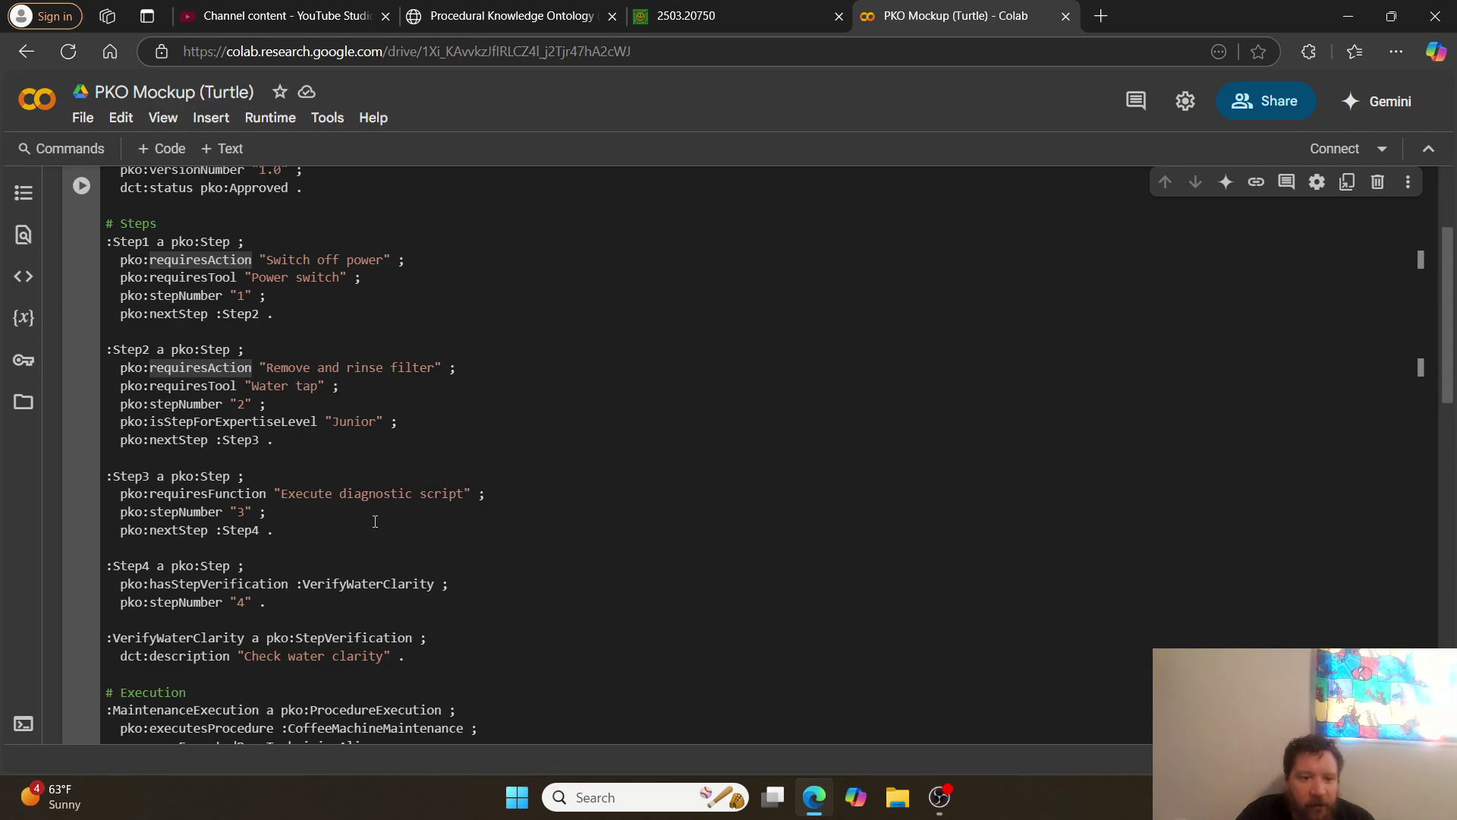
{"action": "scroll", "coordinate": [380, 622], "scroll_direction": "down", "scroll_amount": 2}
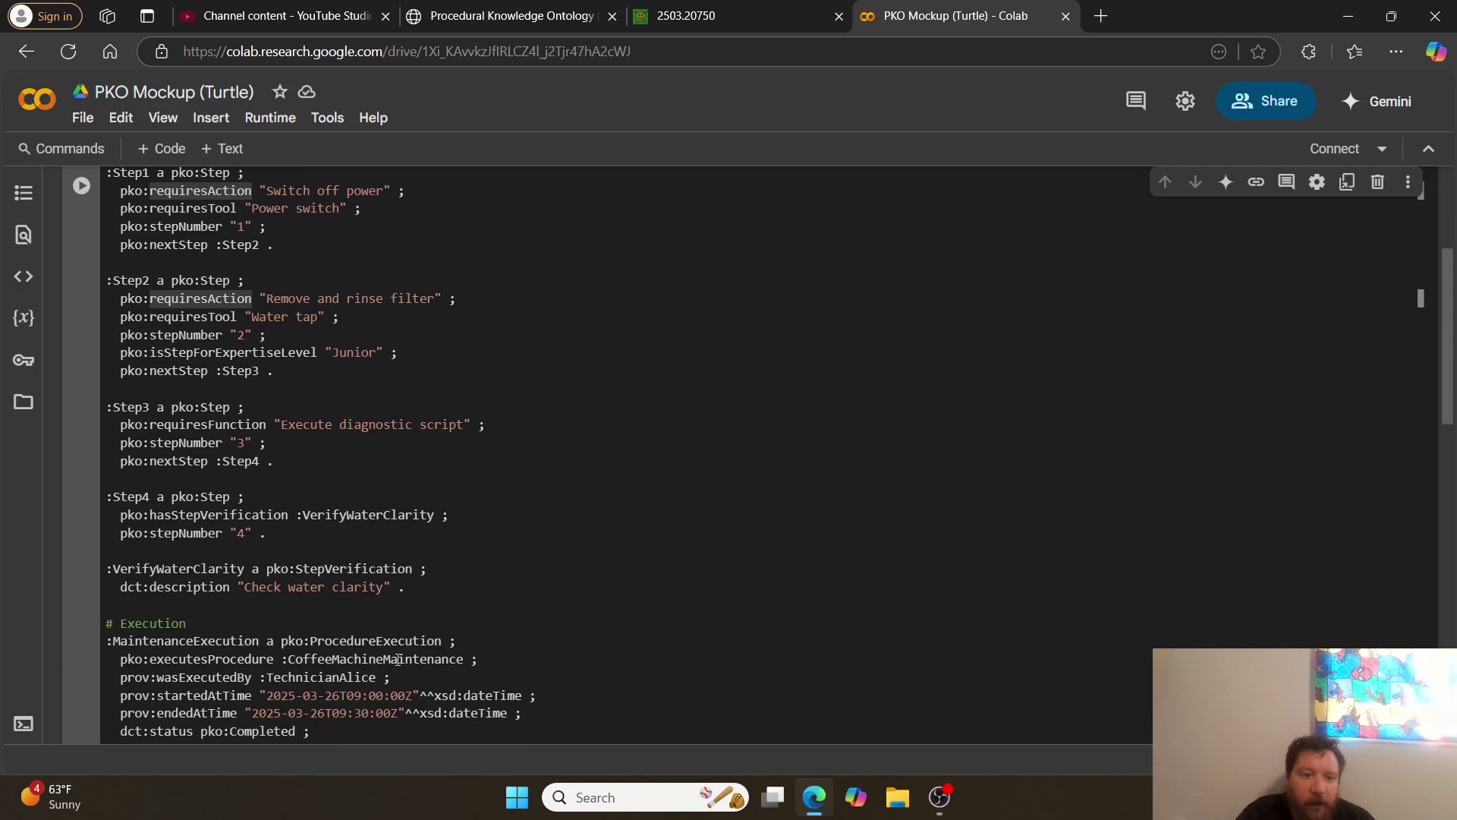
{"action": "scroll", "coordinate": [398, 659], "scroll_direction": "down", "scroll_amount": 1}
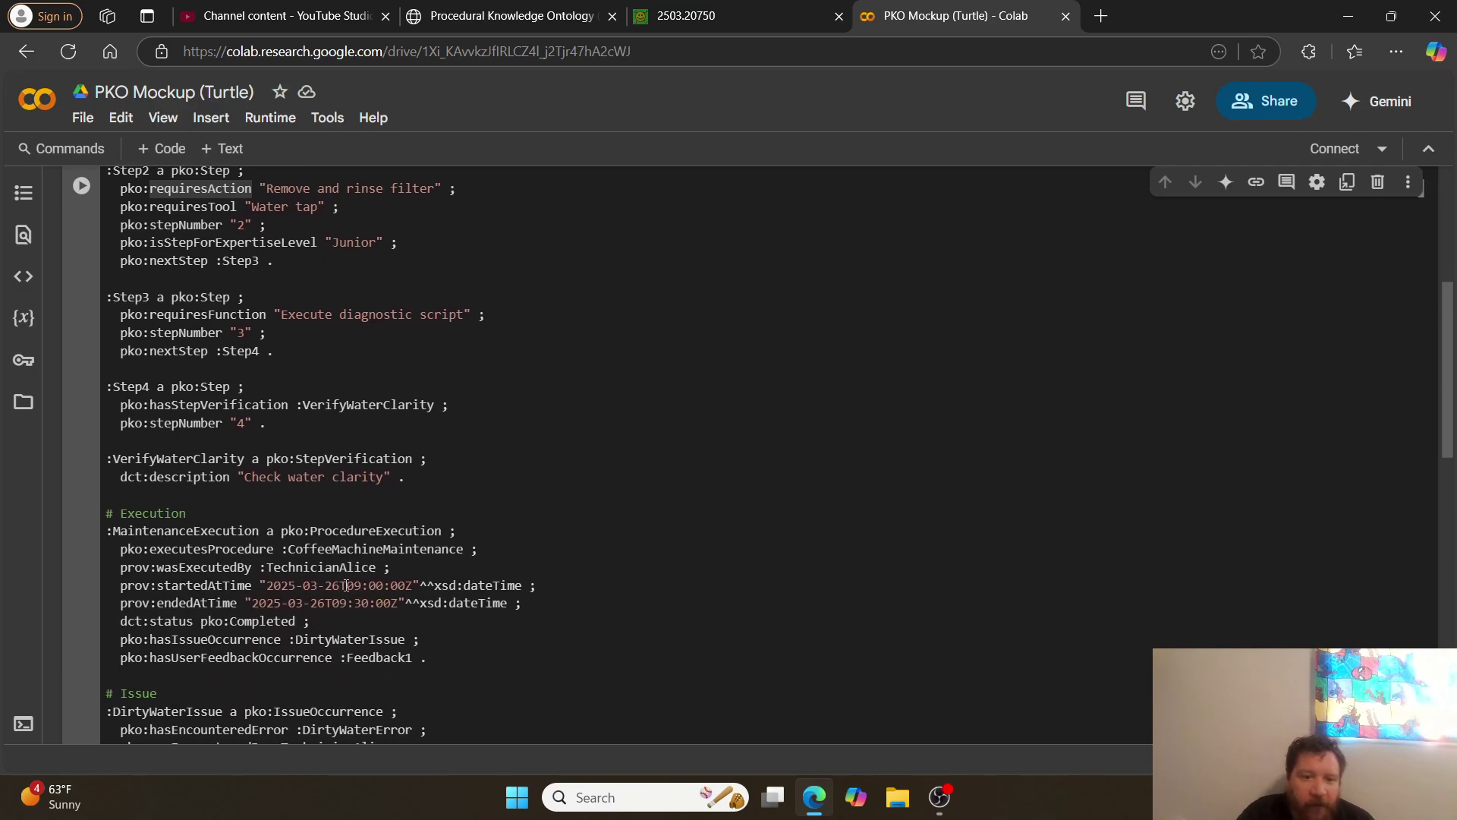
{"action": "scroll", "coordinate": [312, 624], "scroll_direction": "down", "scroll_amount": 2}
{"action": "scroll", "coordinate": [318, 642], "scroll_direction": "down", "scroll_amount": 4}
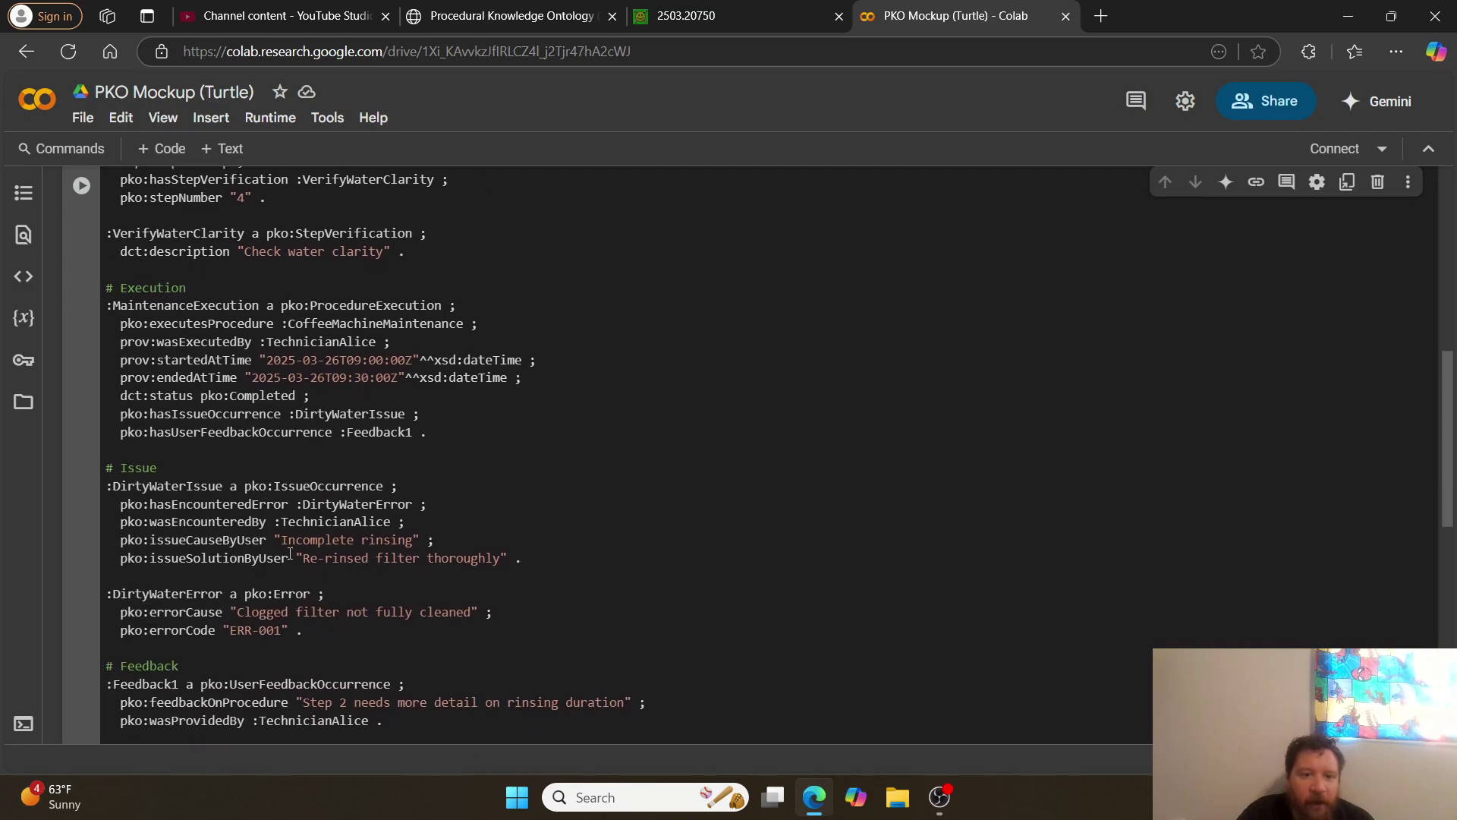
{"action": "scroll", "coordinate": [365, 556], "scroll_direction": "down", "scroll_amount": 3}
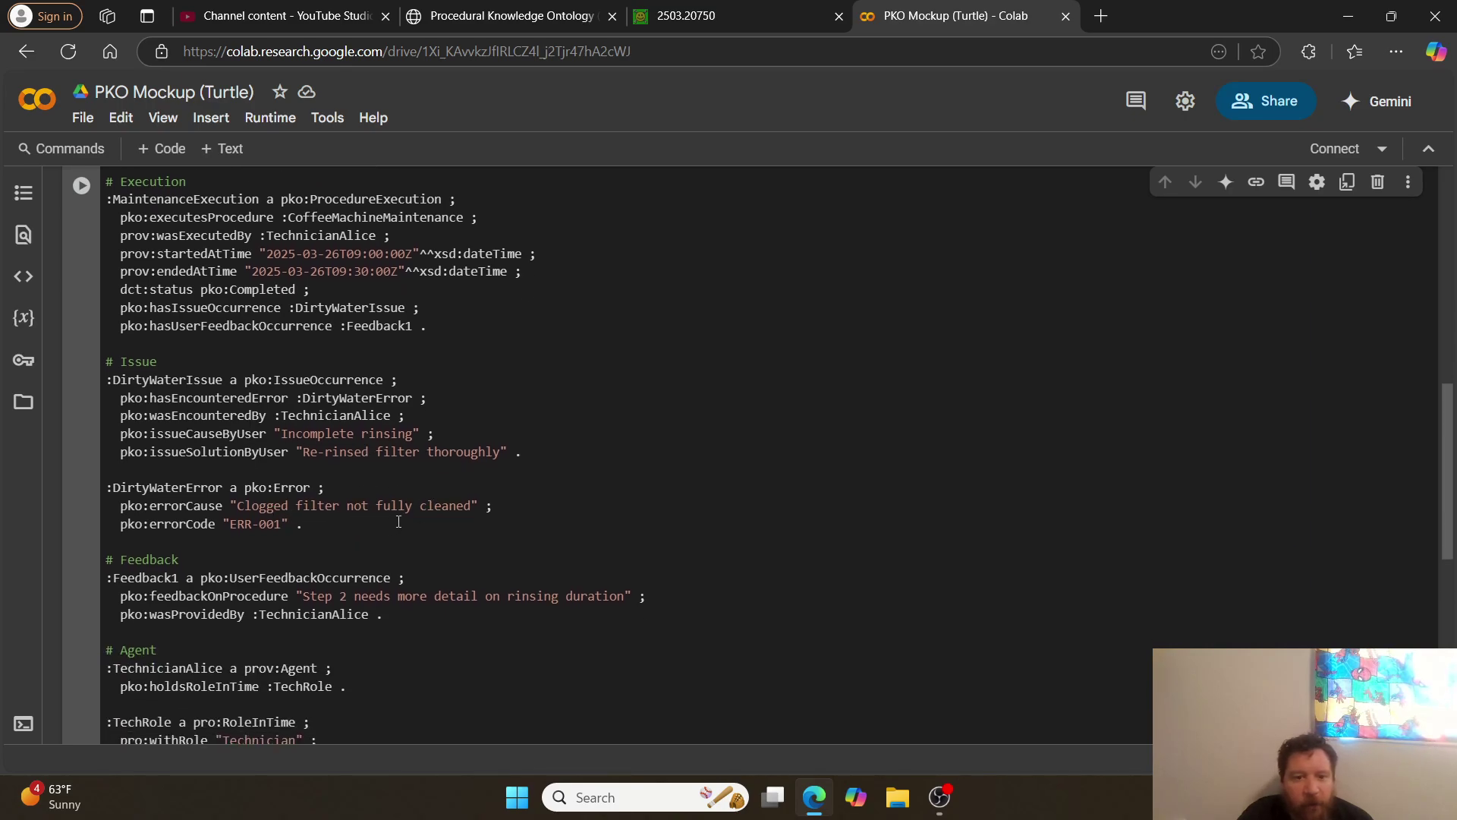
{"action": "scroll", "coordinate": [323, 526], "scroll_direction": "down", "scroll_amount": 3}
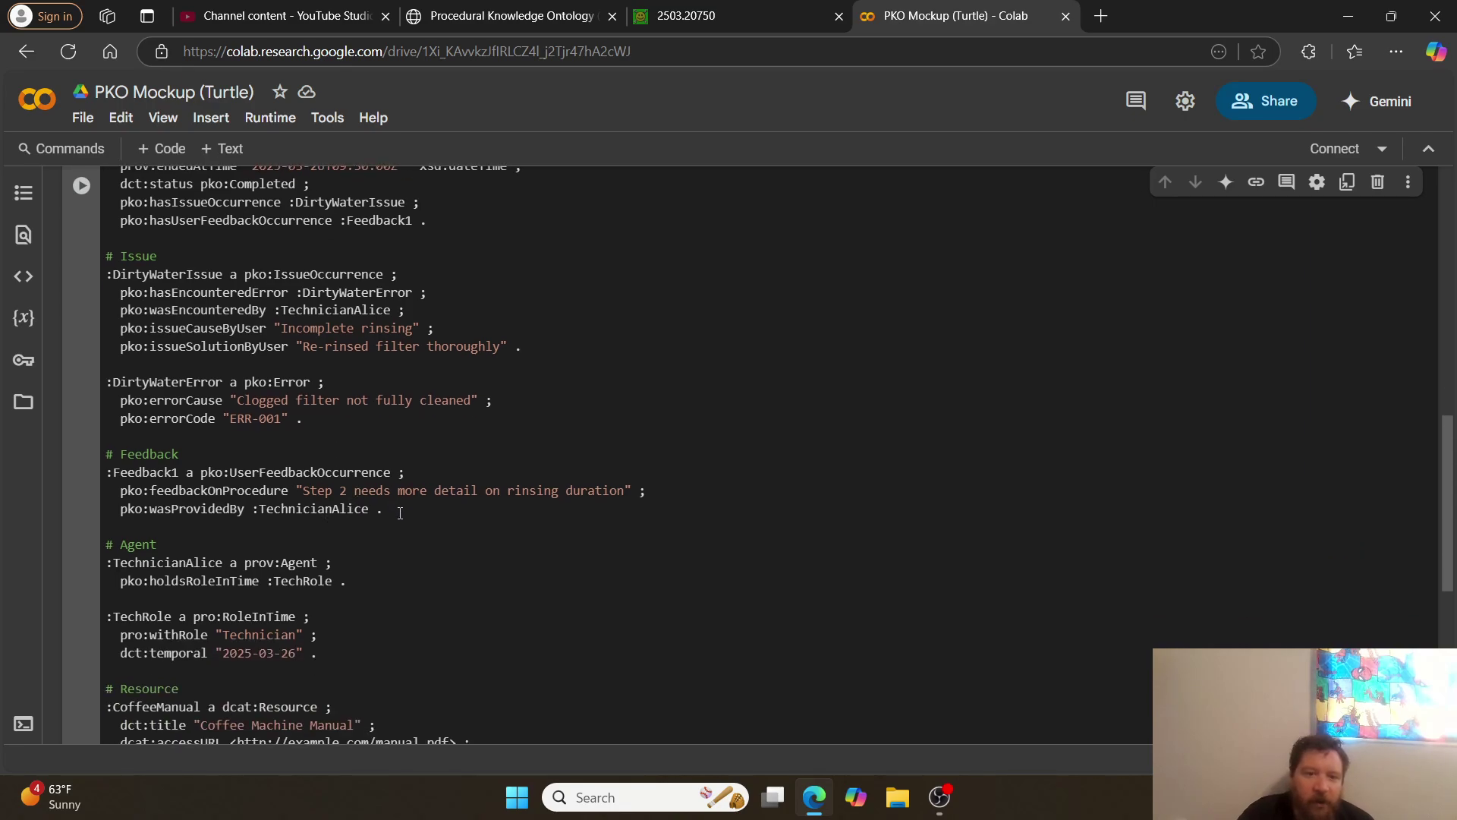
{"action": "scroll", "coordinate": [515, 523], "scroll_direction": "down", "scroll_amount": 3}
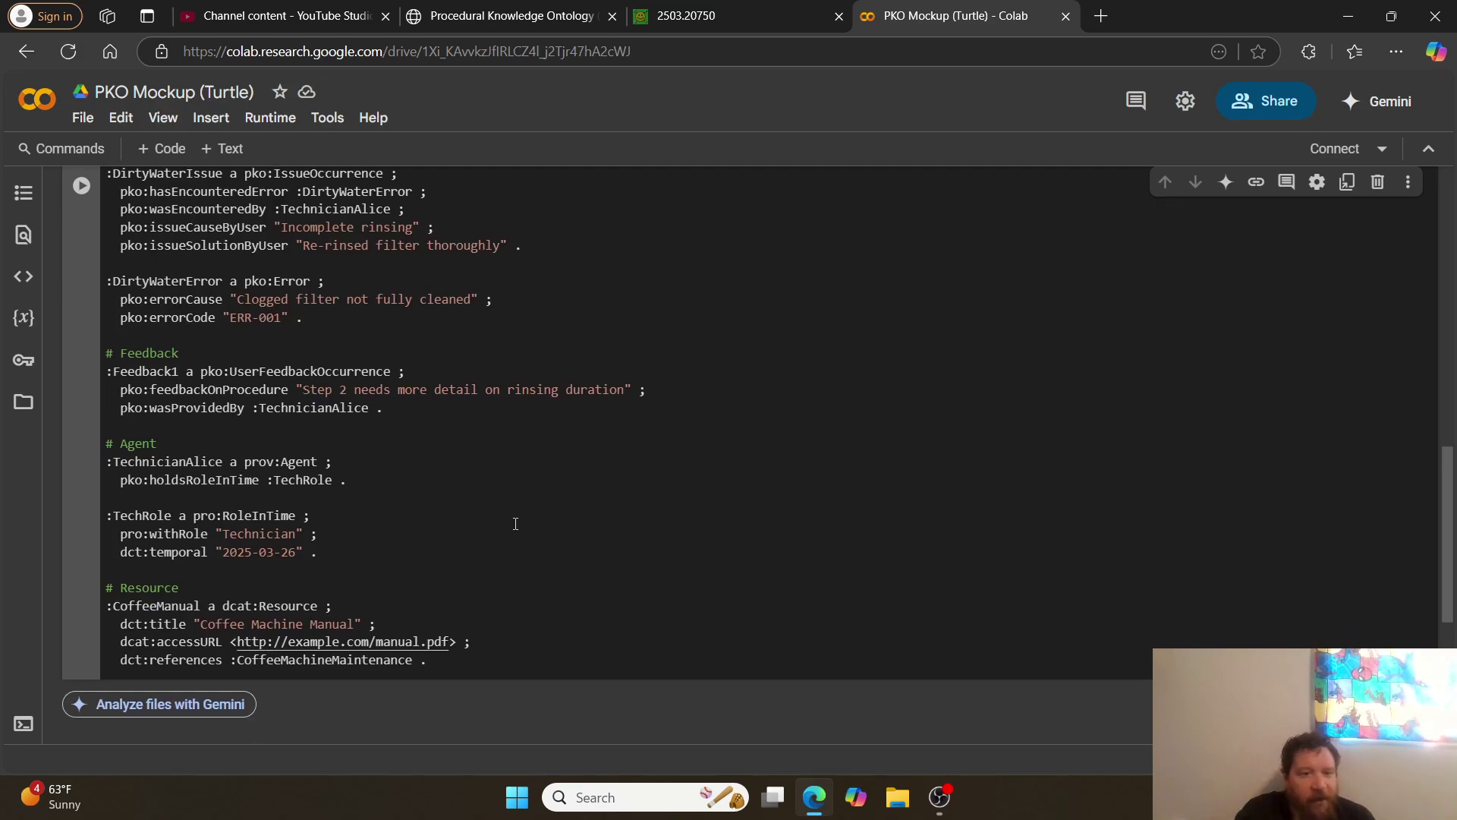
- Highlight the Agent/TechRole lines, manual title, accessURL and references, then select the entire cell
{"action": "left_click_drag", "start_coordinate": [351, 549], "coordinate": [12, 440]}
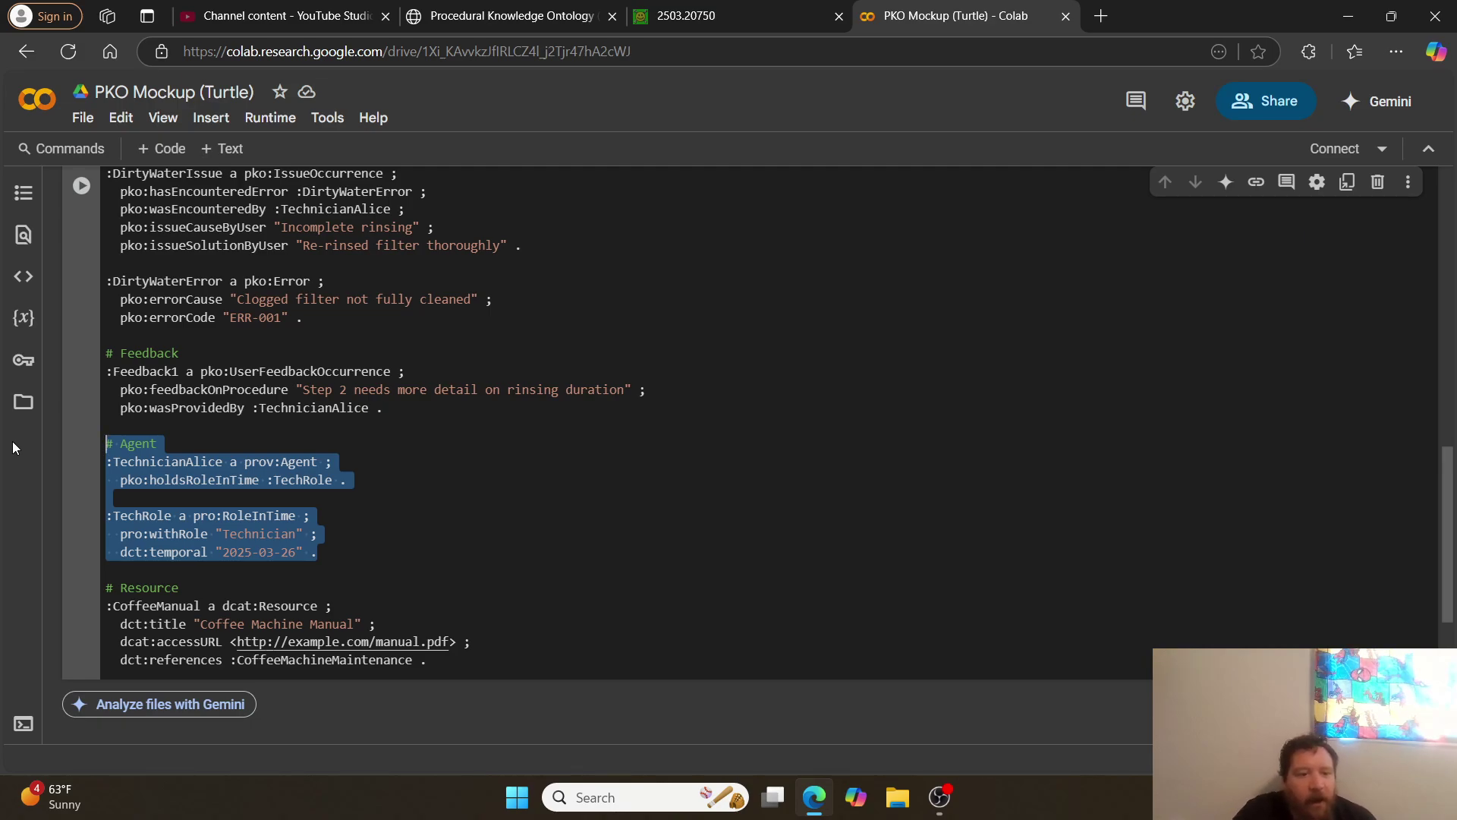
{"action": "left_click_drag", "start_coordinate": [371, 624], "coordinate": [189, 624]}
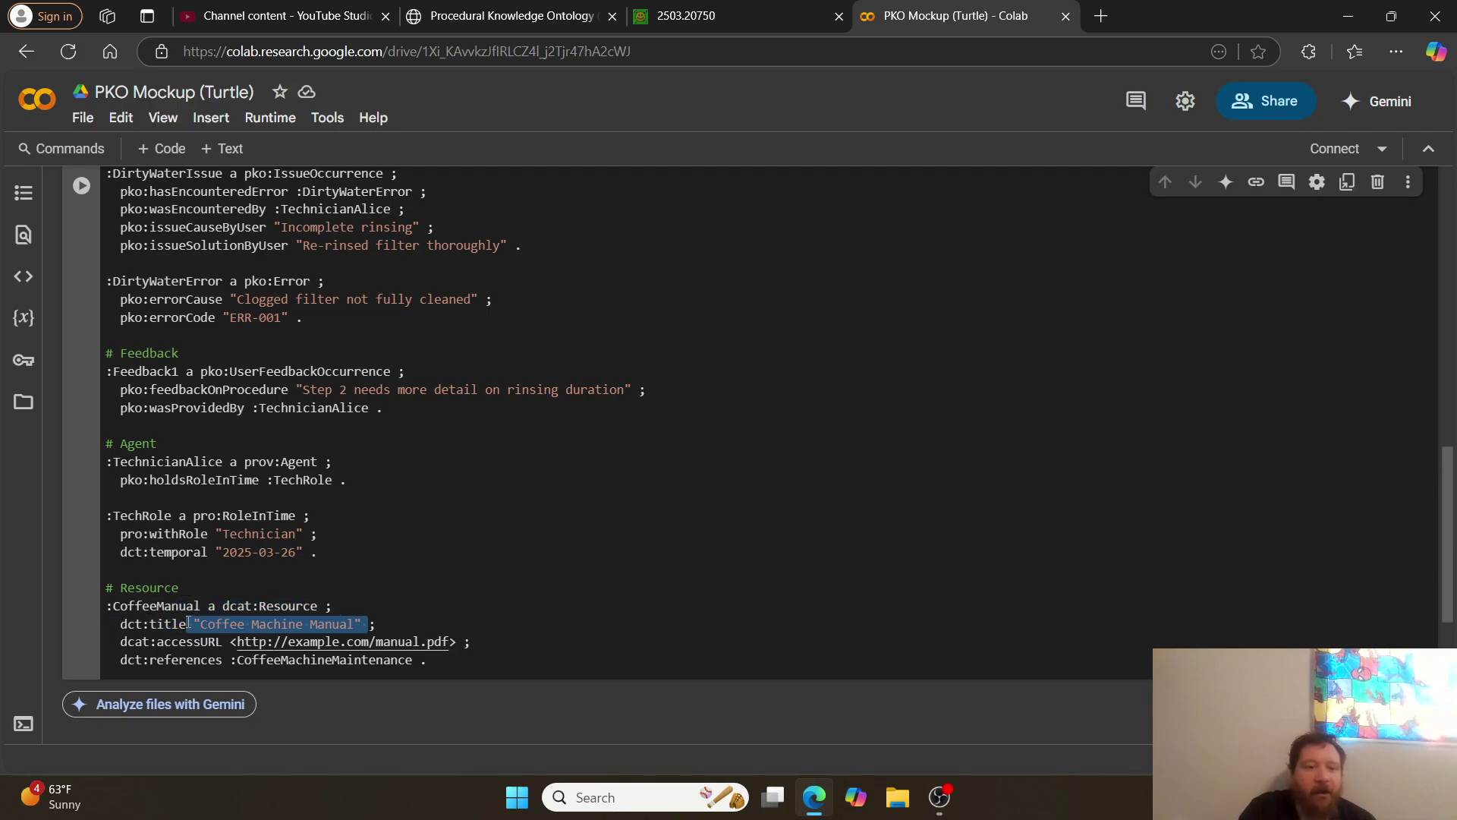
{"action": "left_click_drag", "start_coordinate": [479, 647], "coordinate": [217, 642]}
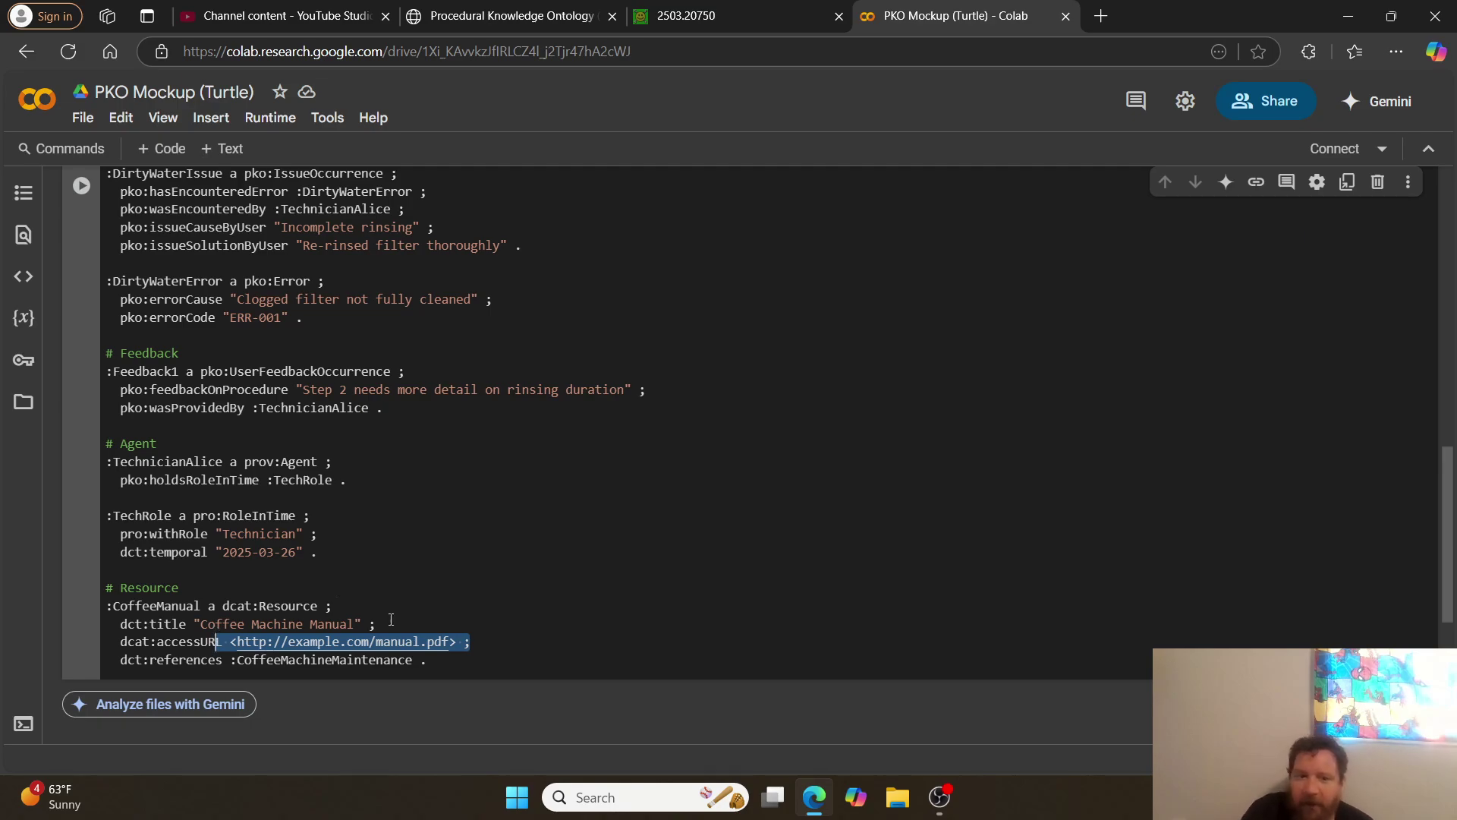
{"action": "left_click", "coordinate": [417, 675]}
{"action": "left_click_drag", "start_coordinate": [417, 676], "coordinate": [121, 645]}
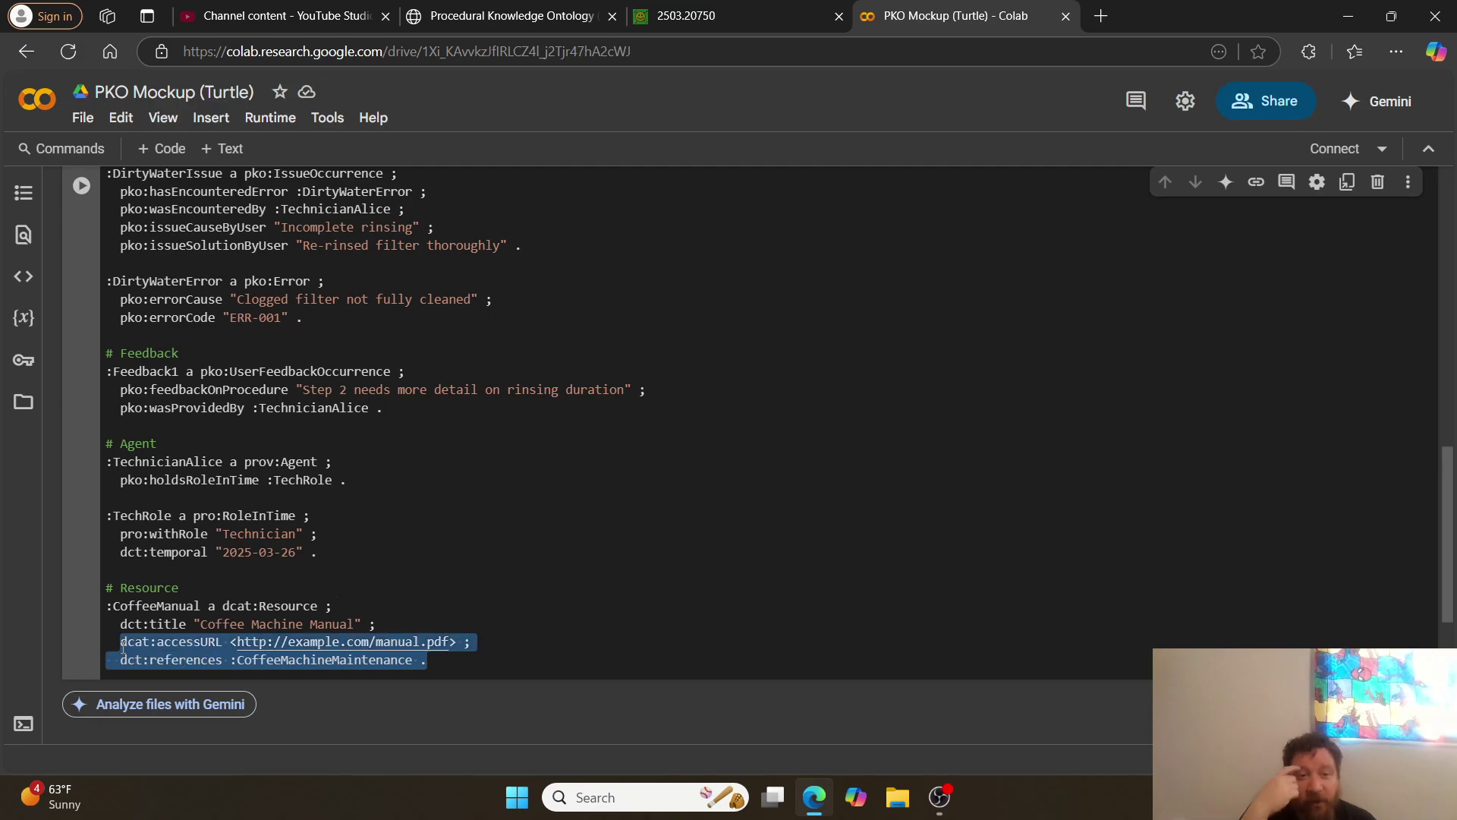
{"action": "left_click", "coordinate": [438, 665]}
{"action": "left_click_drag", "start_coordinate": [438, 665], "coordinate": [3, 7]}
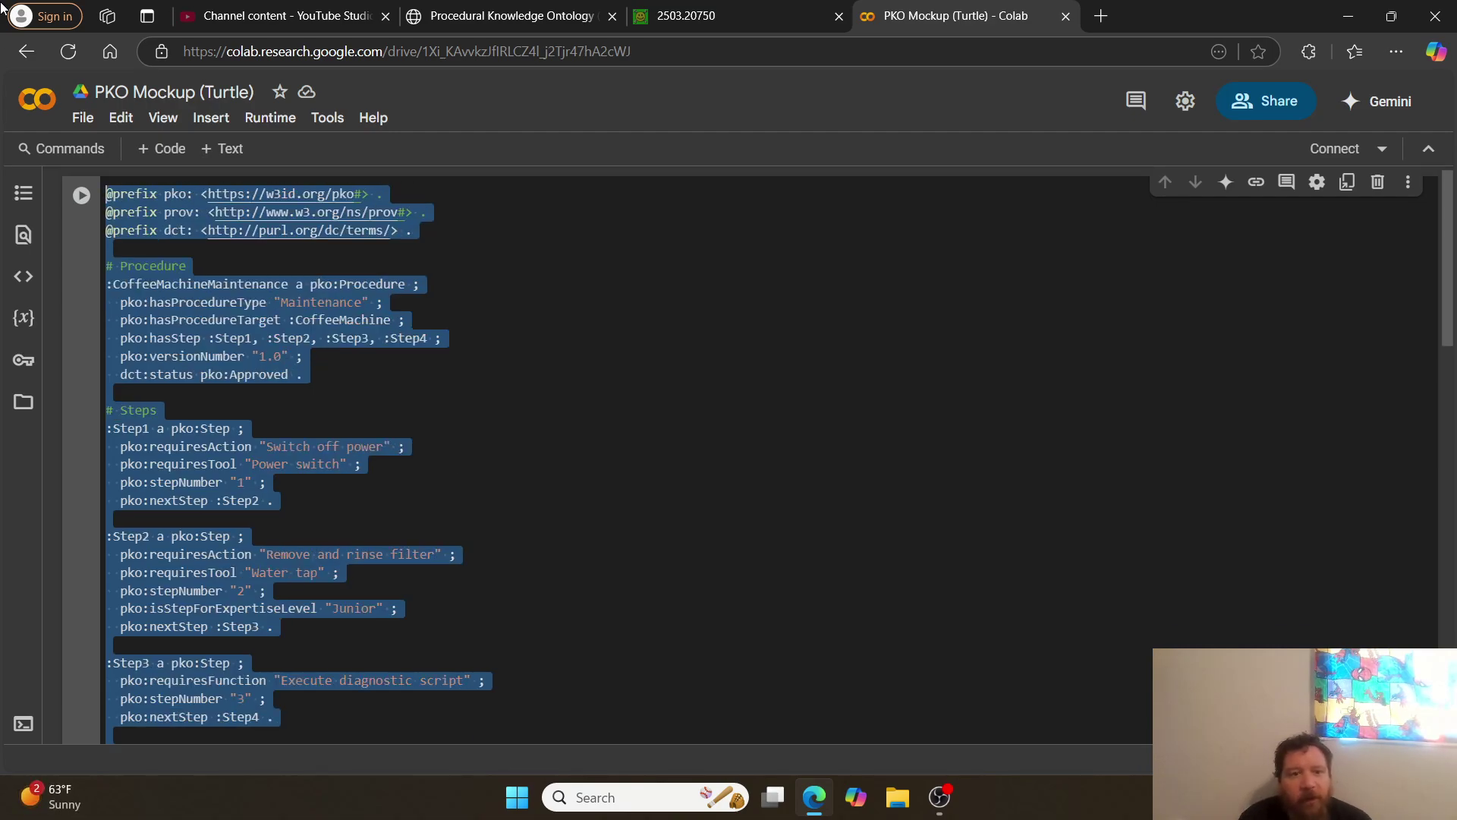
- Deselect the cell, then highlight and clear the Feedback1 entry and technician Agent block
{"action": "left_click", "coordinate": [605, 294]}
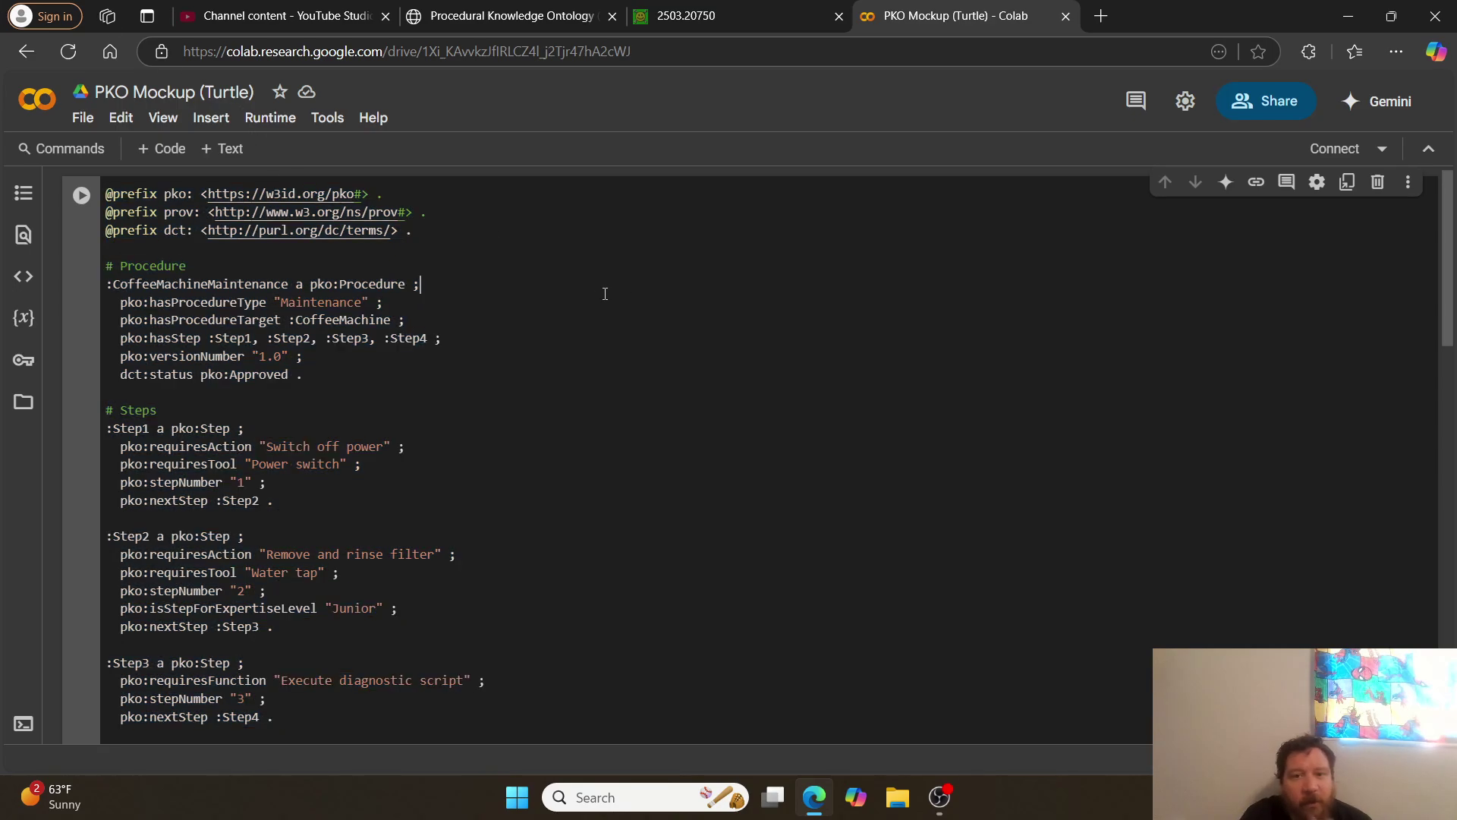
{"action": "scroll", "coordinate": [604, 293], "scroll_direction": "down", "scroll_amount": 20}
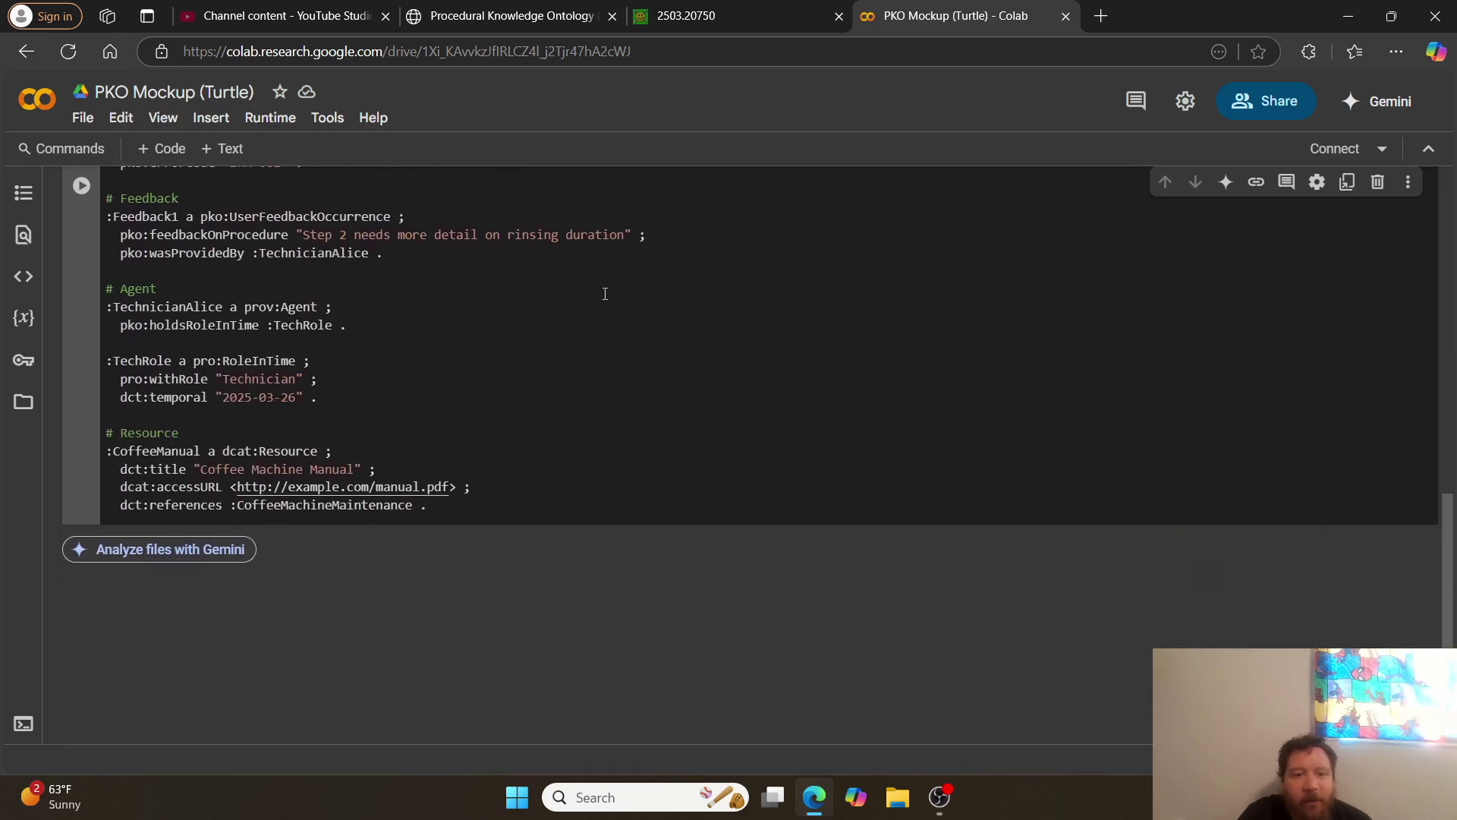
{"action": "scroll", "coordinate": [605, 293], "scroll_direction": "up", "scroll_amount": 6}
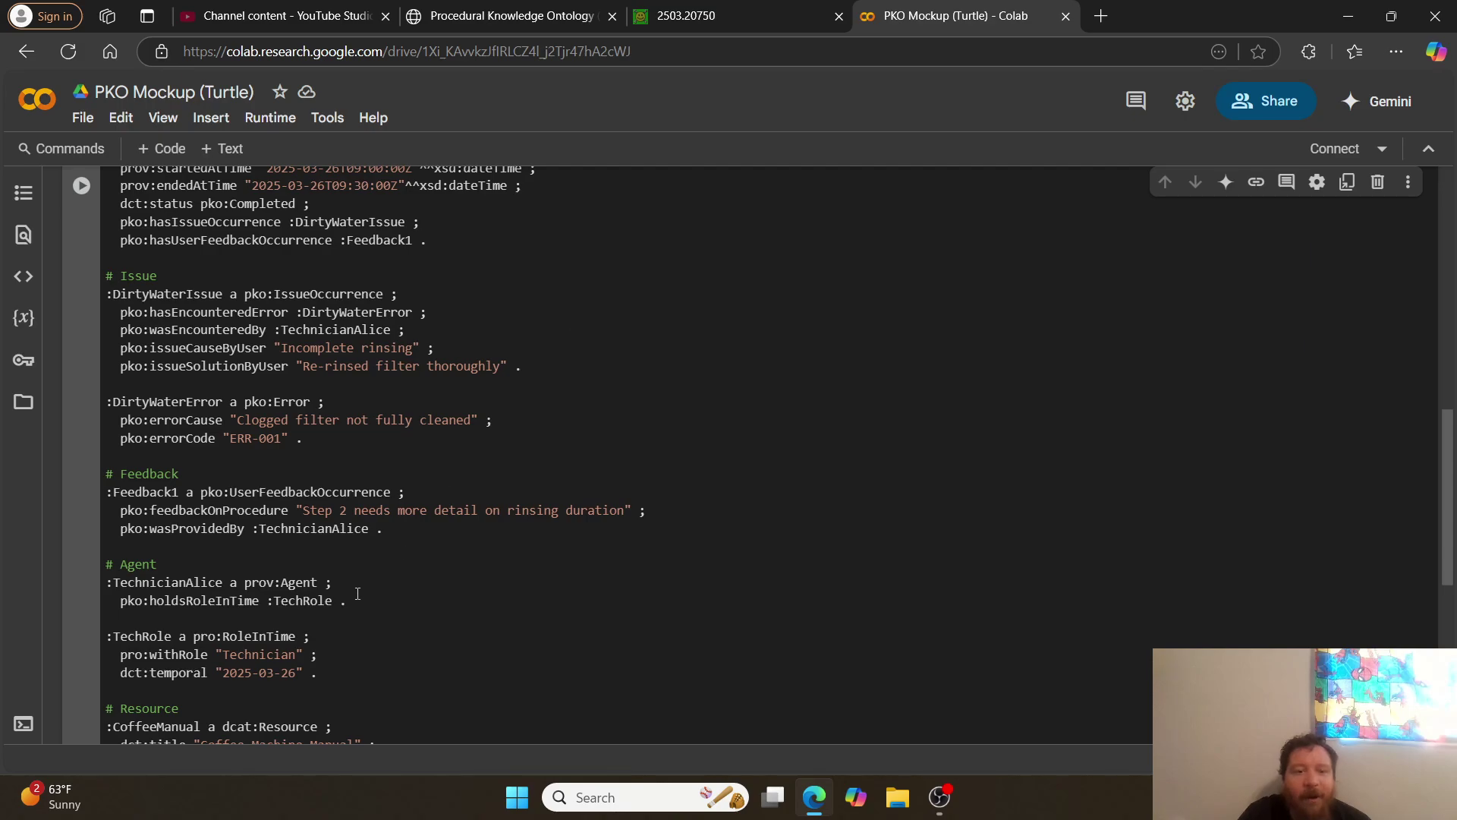
{"action": "left_click_drag", "start_coordinate": [357, 593], "coordinate": [61, 487]}
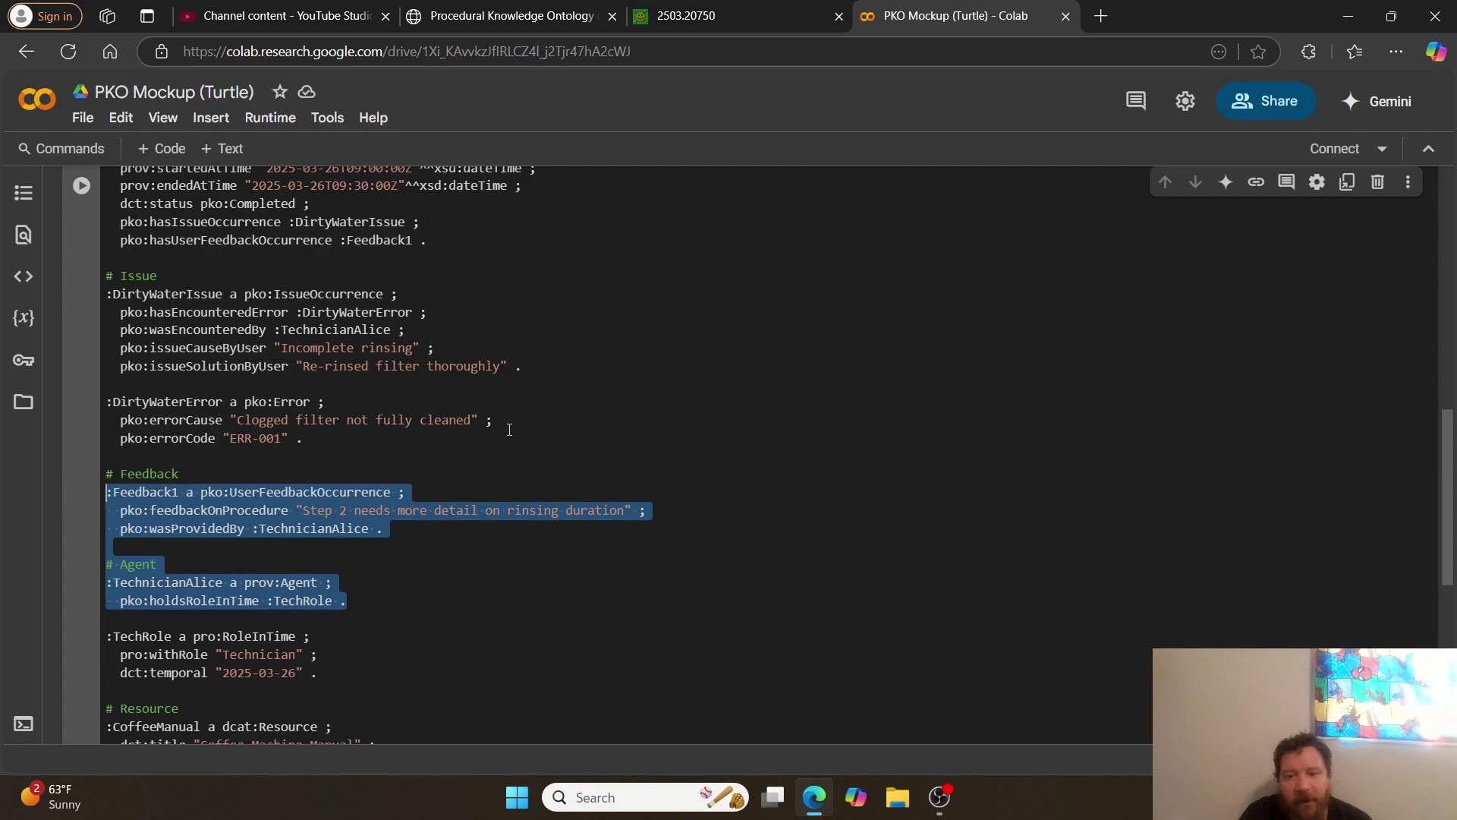
{"action": "left_click", "coordinate": [510, 431]}
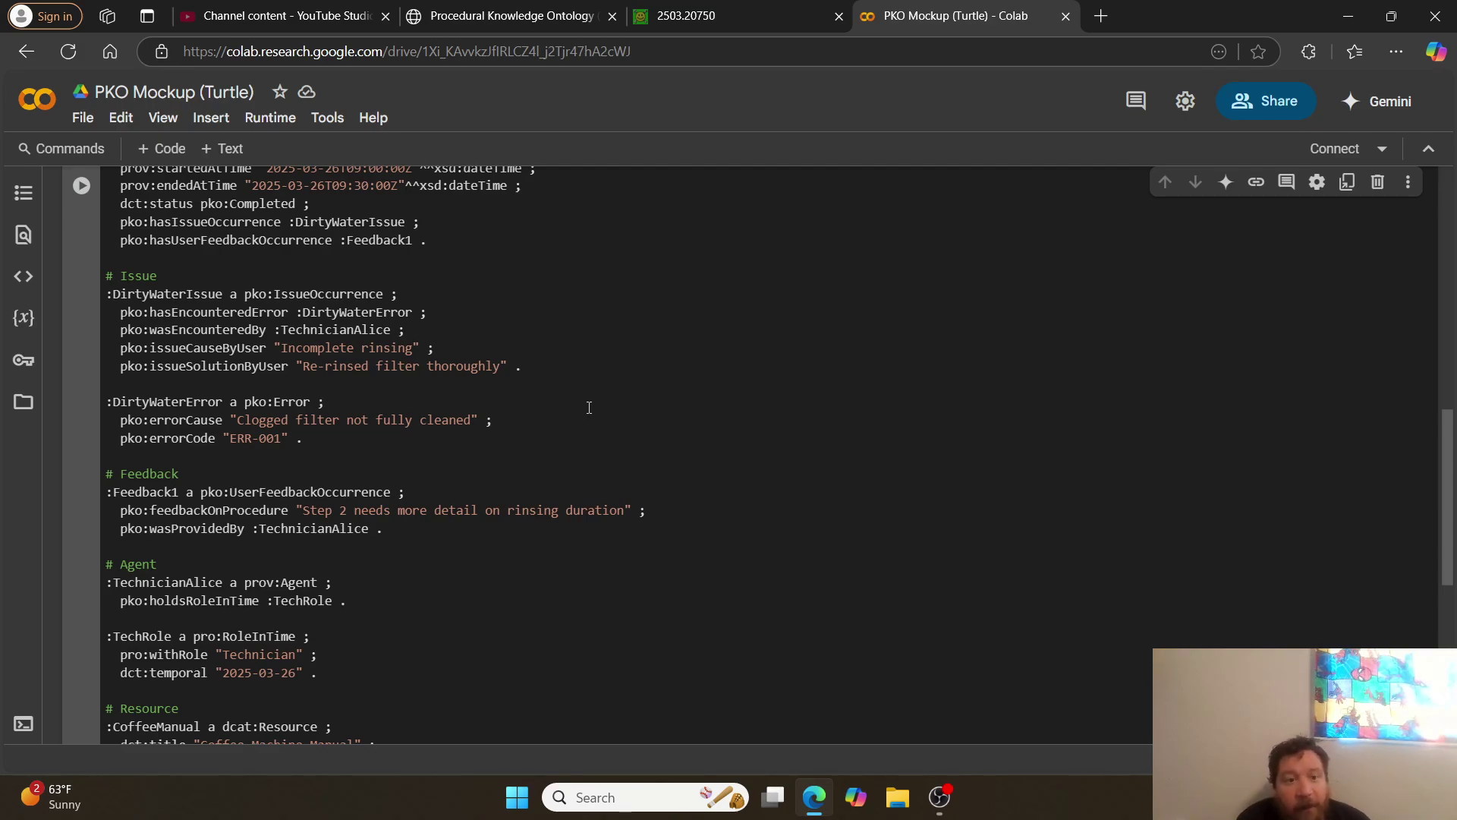
- Scroll back to the top of the Turtle cell, then select and clear its full text
{"action": "scroll", "coordinate": [589, 408], "scroll_direction": "up", "scroll_amount": 5}
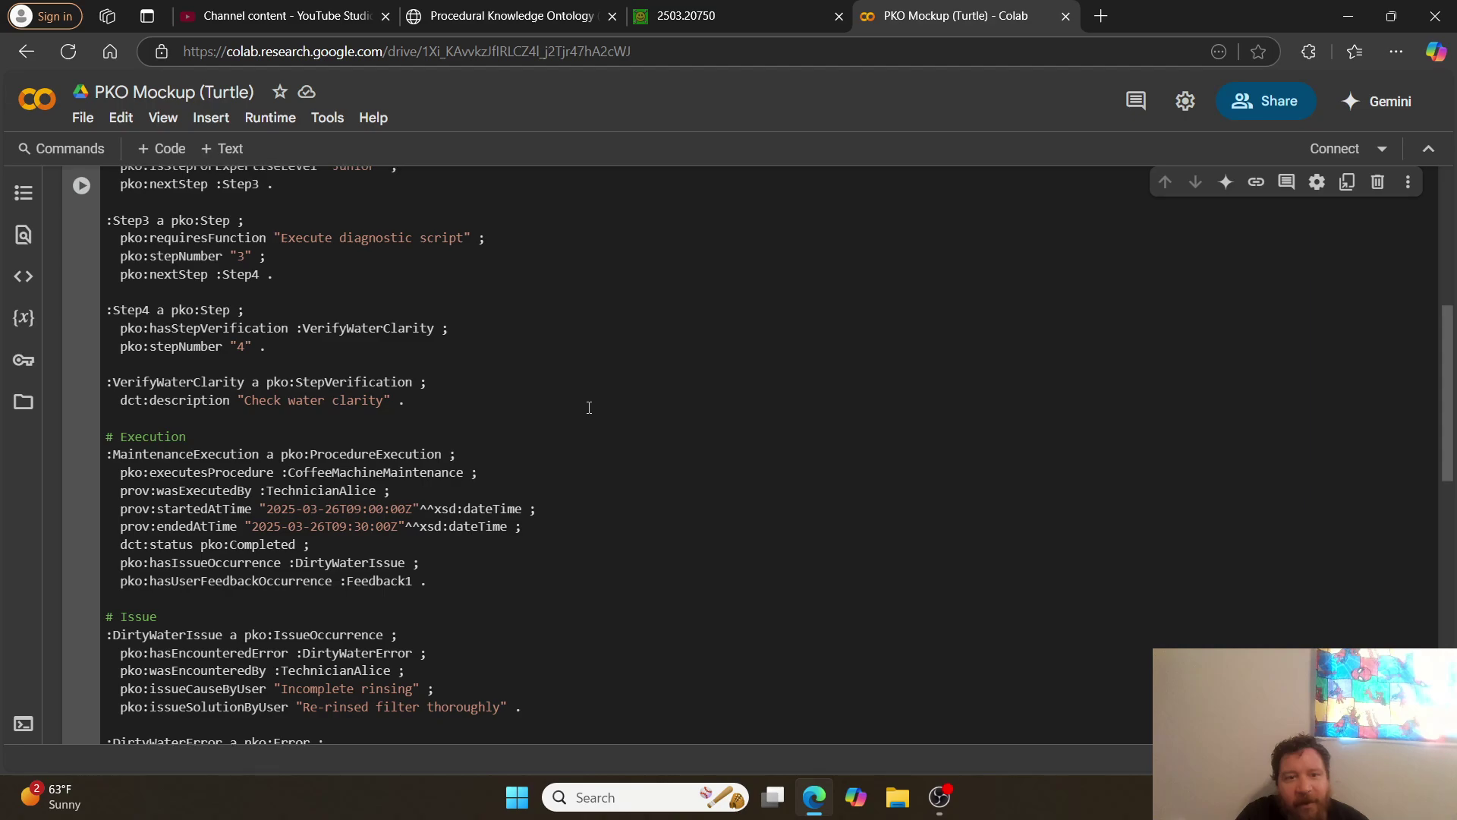
{"action": "scroll", "coordinate": [589, 408], "scroll_direction": "up", "scroll_amount": 6}
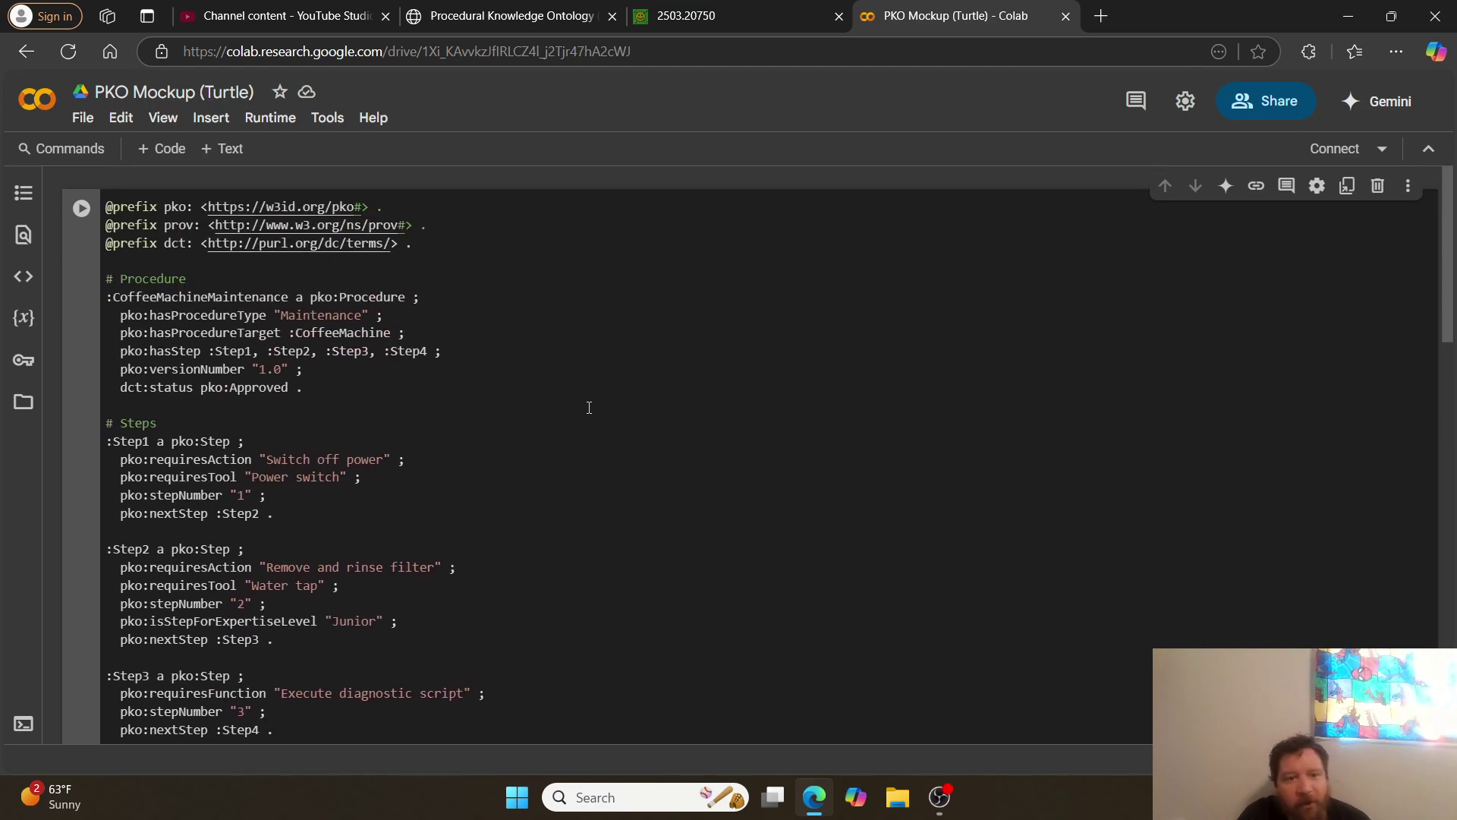
{"action": "scroll", "coordinate": [589, 408], "scroll_direction": "down", "scroll_amount": 18}
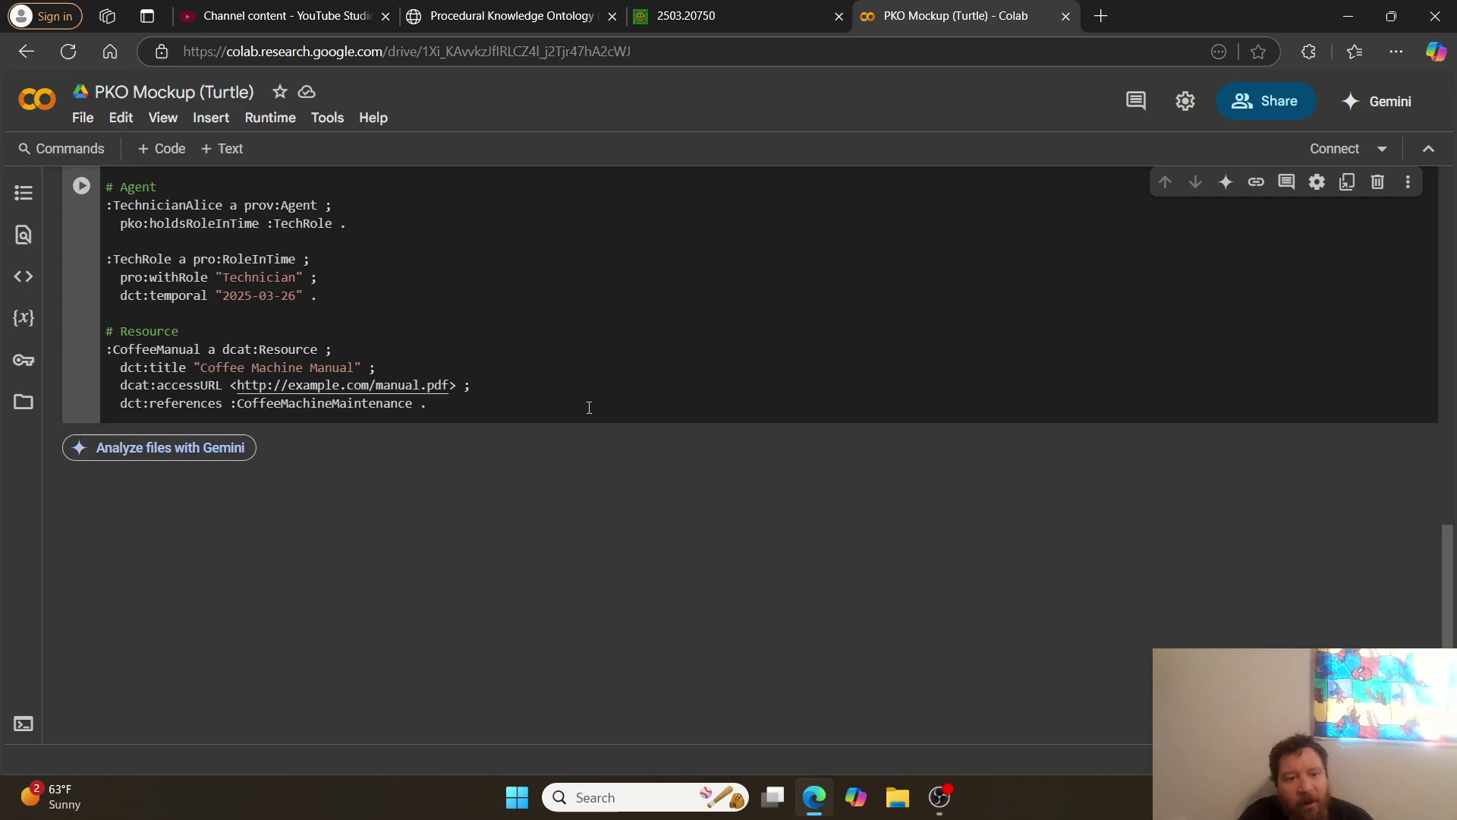
{"action": "scroll", "coordinate": [589, 413], "scroll_direction": "up", "scroll_amount": 3}
{"action": "left_click_drag", "start_coordinate": [434, 601], "coordinate": [12, 46]}
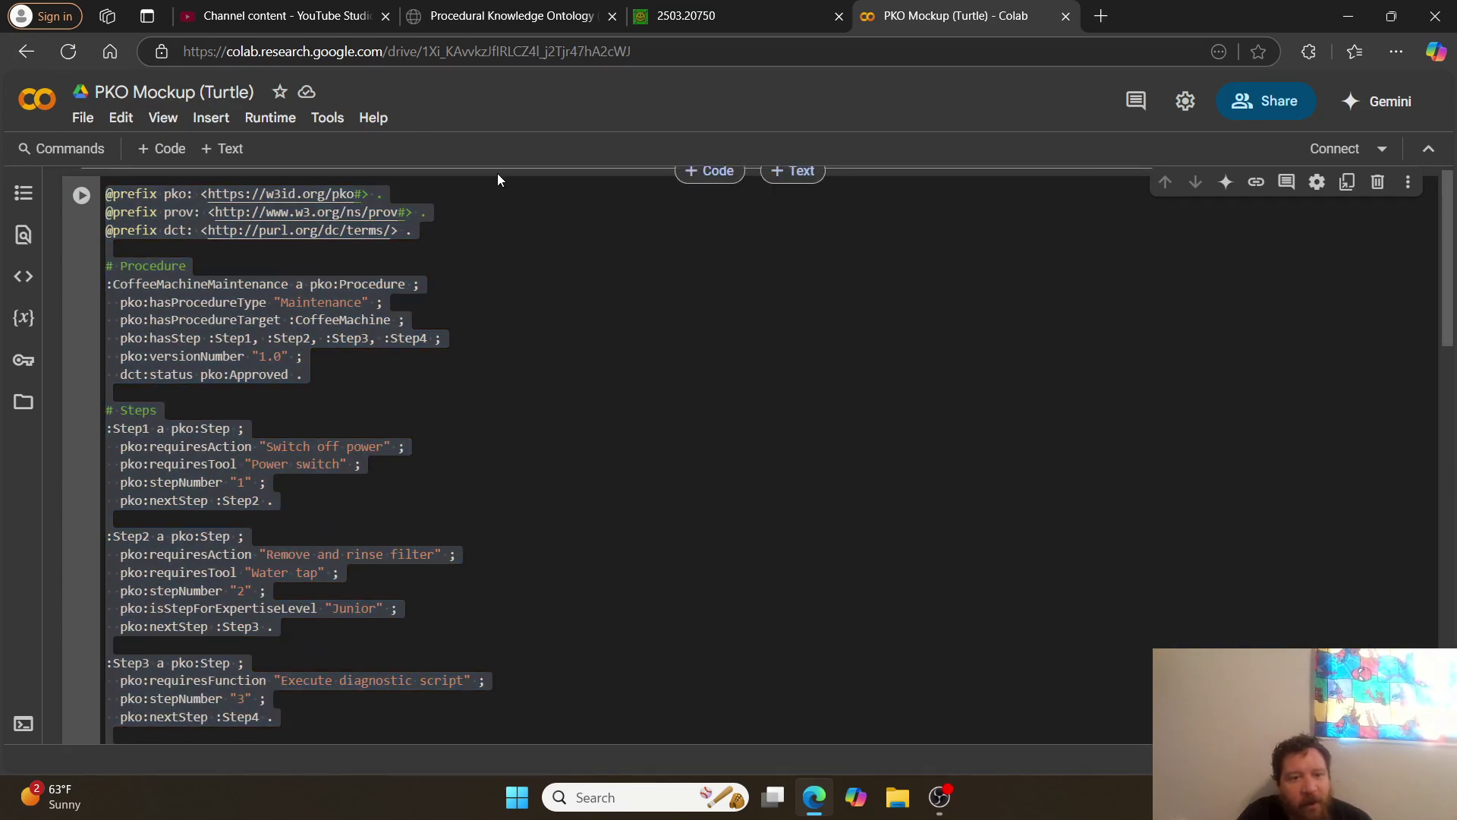
{"action": "left_click", "coordinate": [556, 228]}
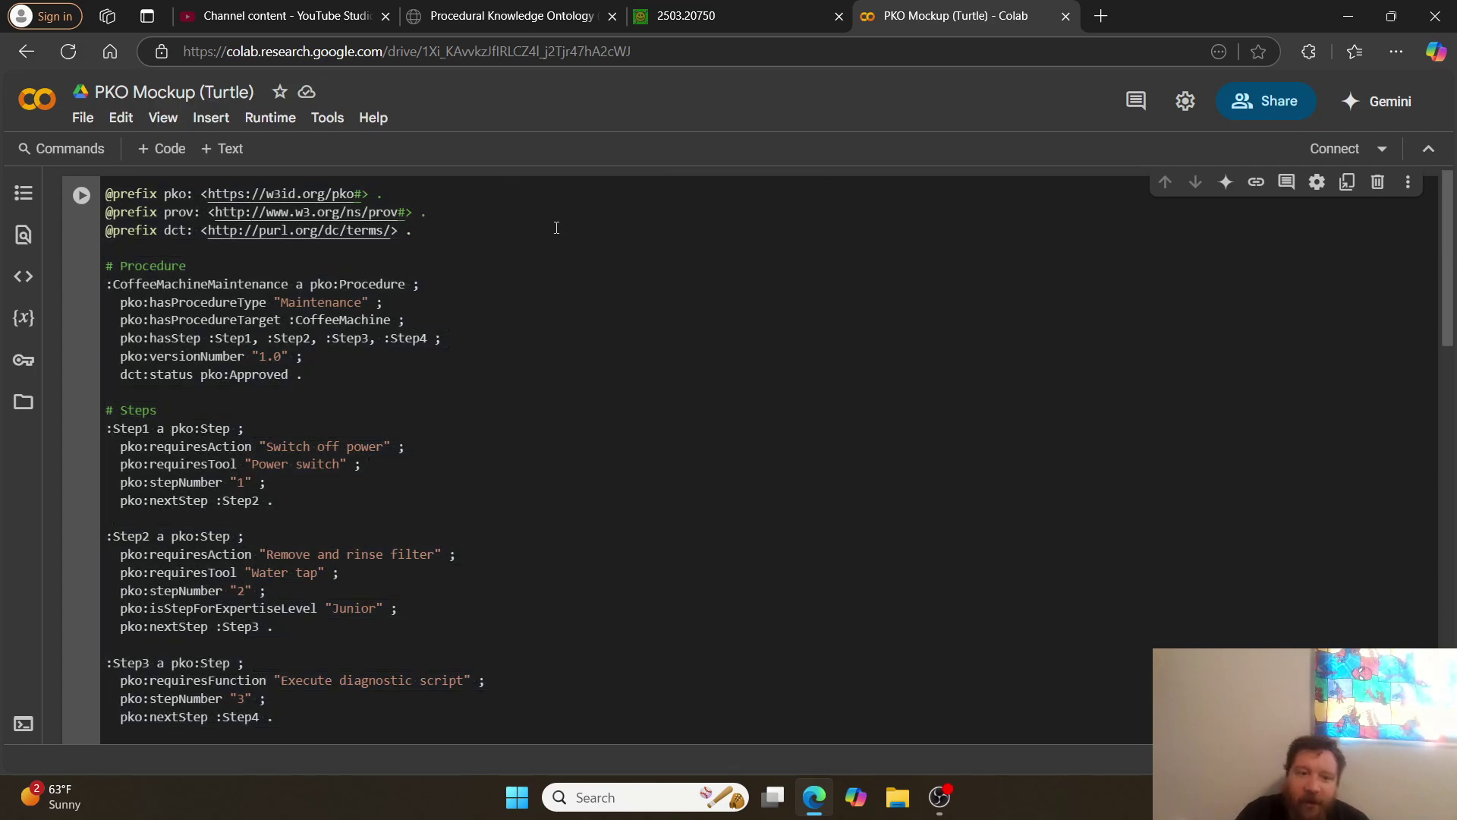
- Bring up and dismiss the code cell's context menu, then reselect and clear all the Turtle code
{"action": "scroll", "coordinate": [583, 395], "scroll_direction": "down", "scroll_amount": 2}
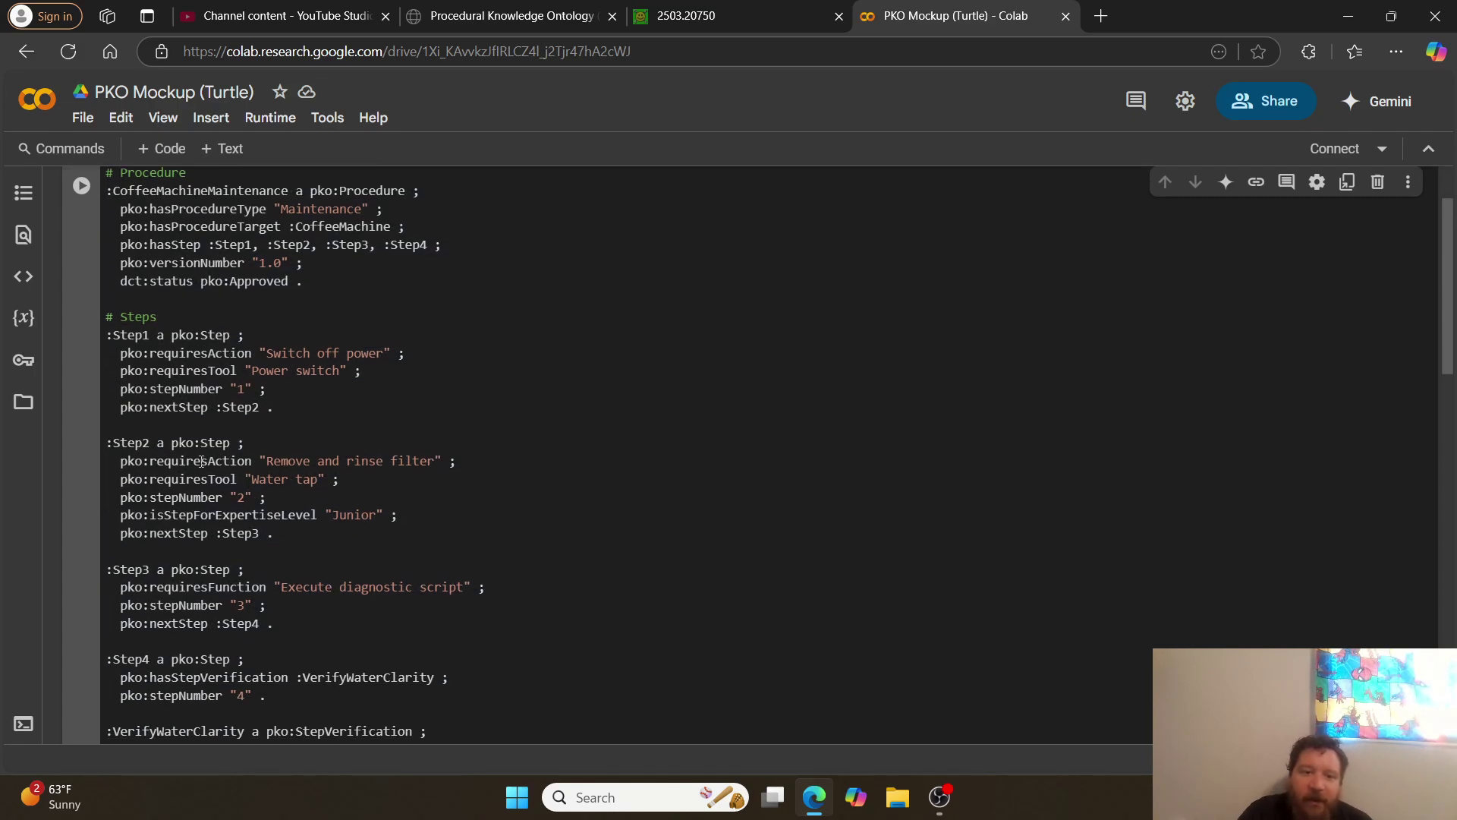
{"action": "right_click", "coordinate": [126, 399]}
{"action": "left_click", "coordinate": [512, 348]}
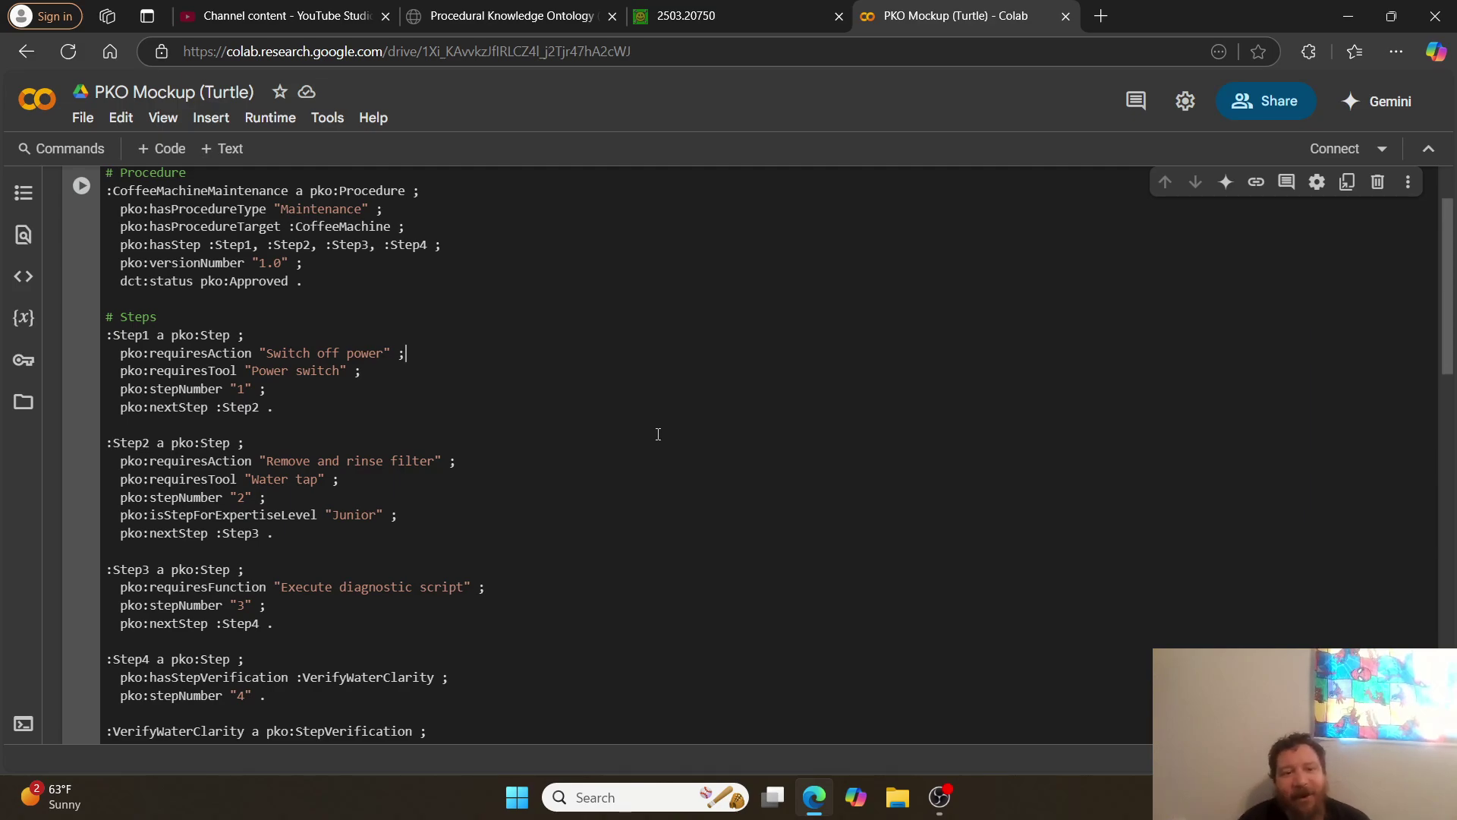
{"action": "scroll", "coordinate": [658, 434], "scroll_direction": "down", "scroll_amount": 4}
{"action": "scroll", "coordinate": [658, 434], "scroll_direction": "down", "scroll_amount": 8}
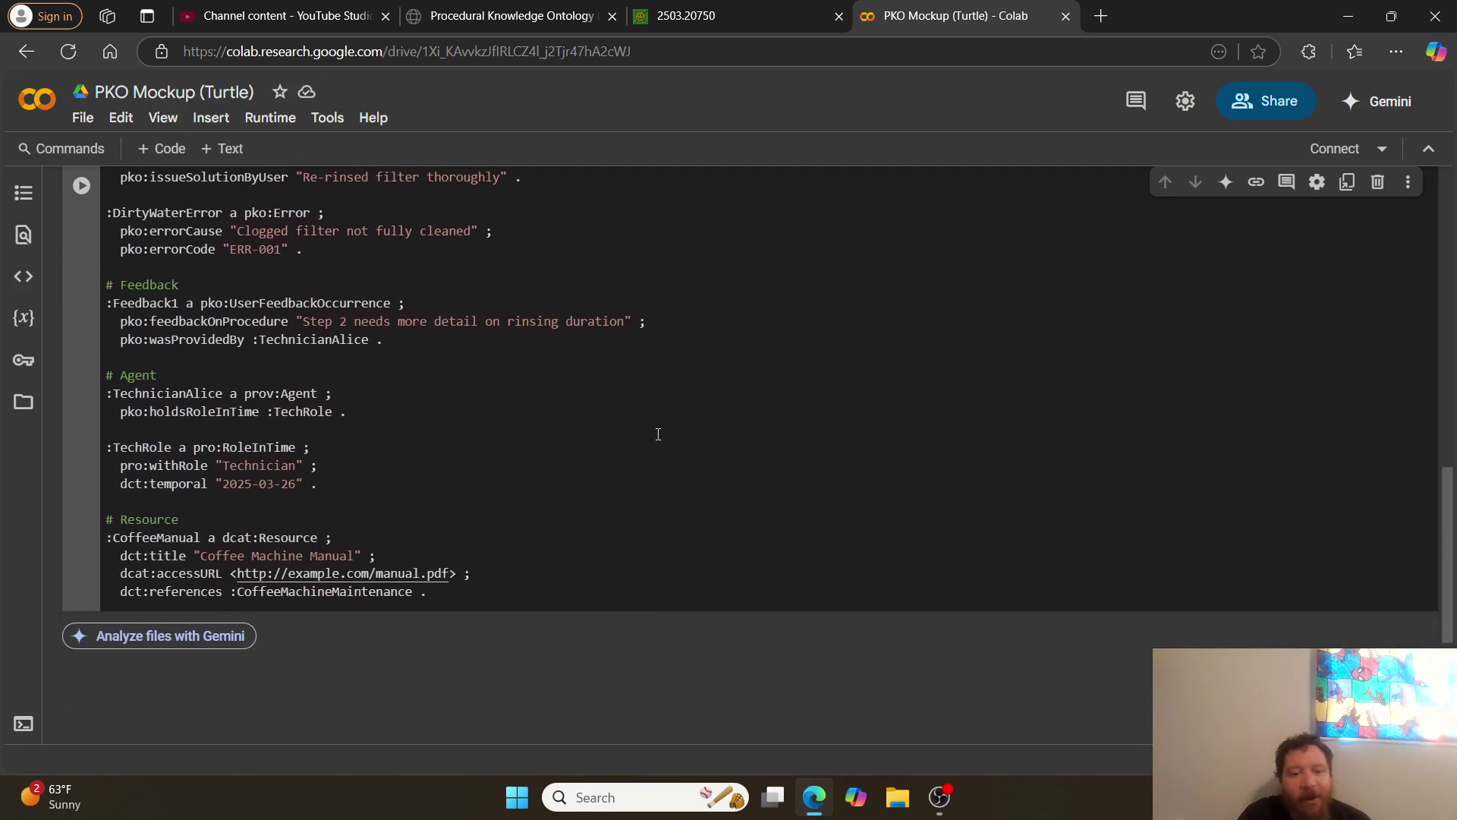
{"action": "left_click_drag", "start_coordinate": [440, 550], "coordinate": [2, 52]}
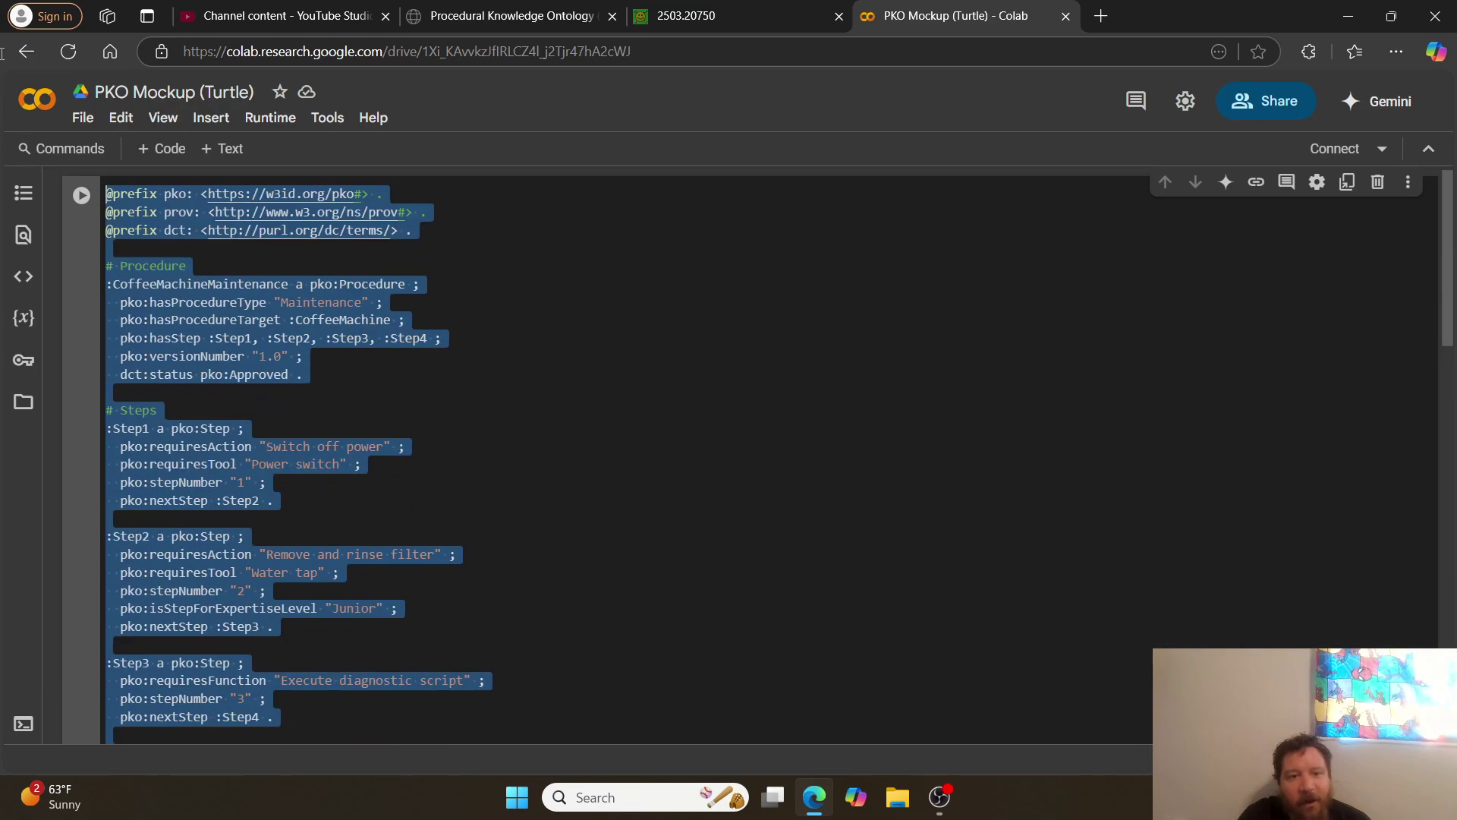
{"action": "left_click", "coordinate": [481, 244]}
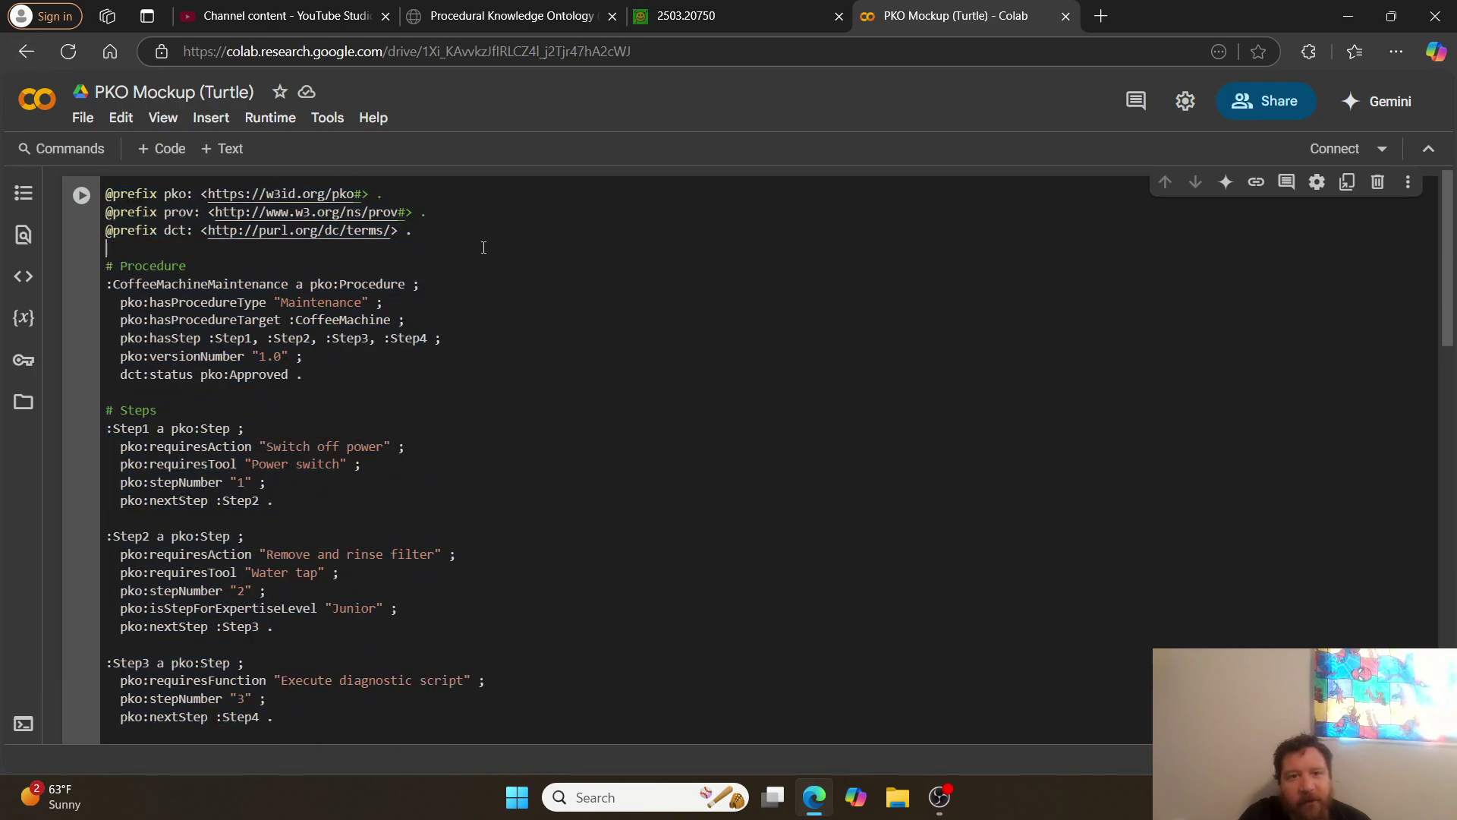
- Bring up the PKO documentation page at its top, showing revision 1.0.0 superseding version 0.1.0
{"action": "left_click", "coordinate": [497, 21]}
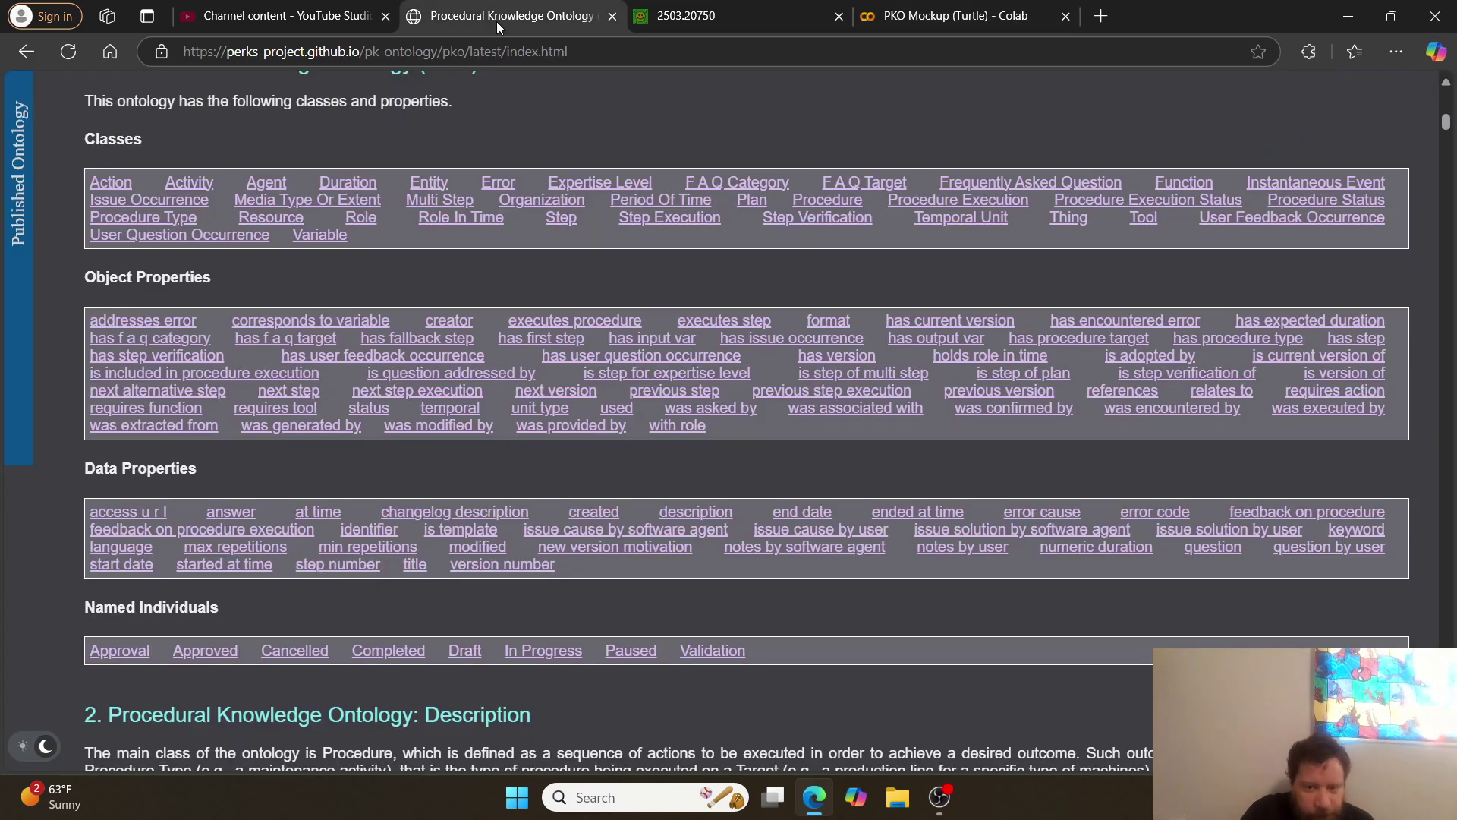
{"action": "scroll", "coordinate": [631, 152], "scroll_direction": "up", "scroll_amount": 10}
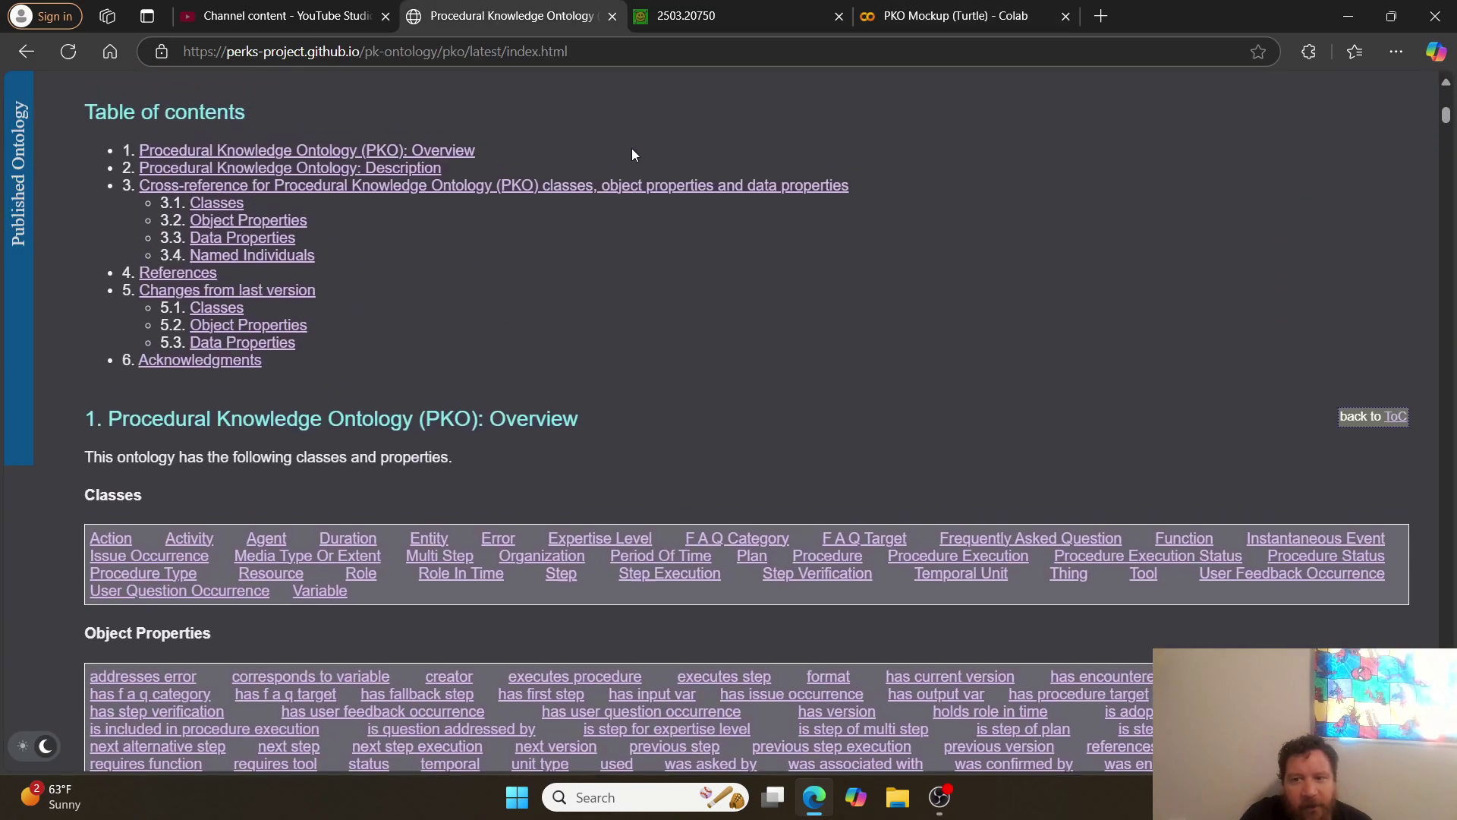
{"action": "scroll", "coordinate": [632, 151], "scroll_direction": "up", "scroll_amount": 3}
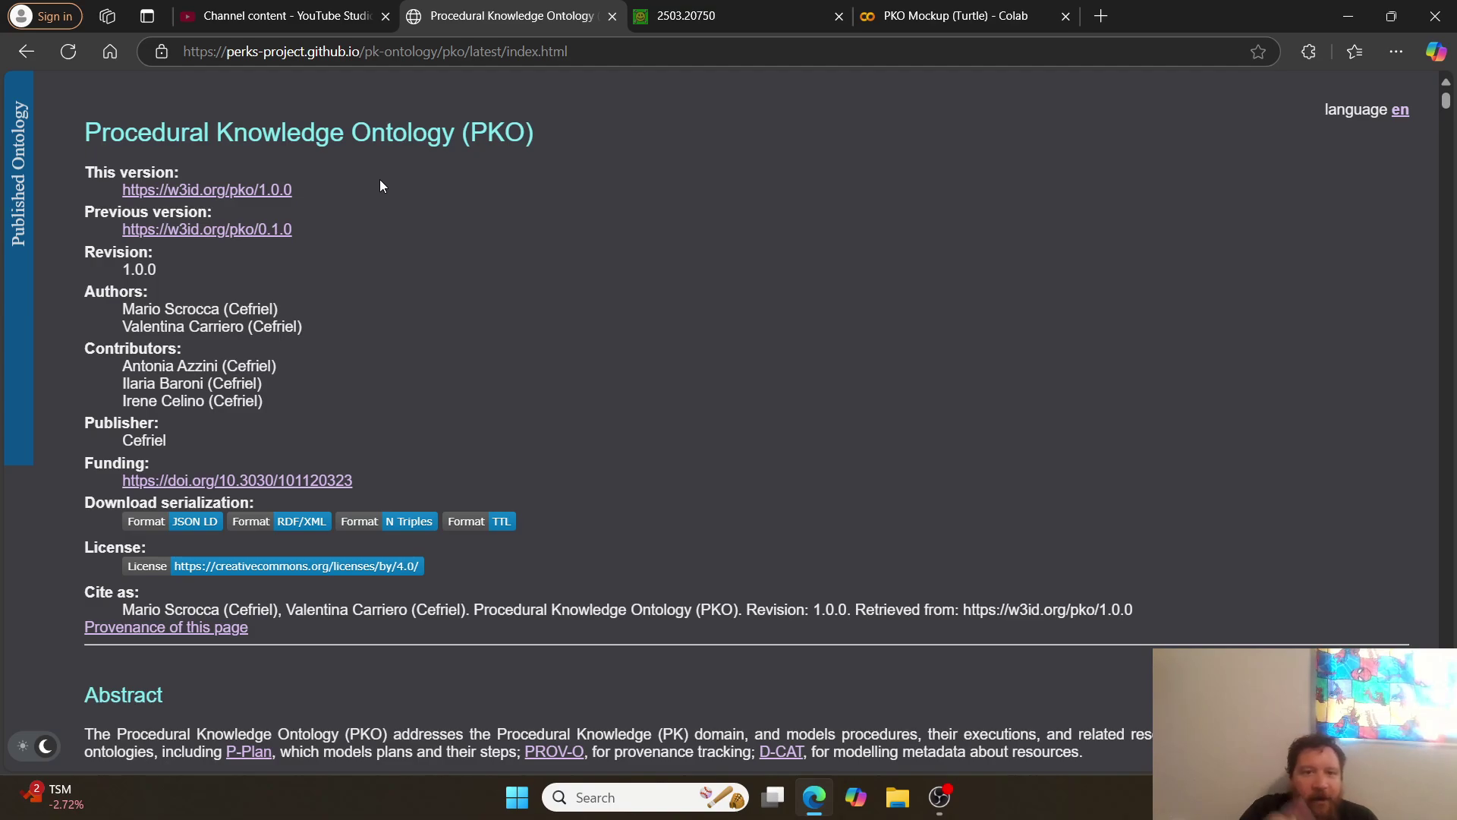
- Go back to the Colab notebook with its Turtle cell showing the pko, prov and dct prefixes
{"action": "left_click", "coordinate": [960, 15]}
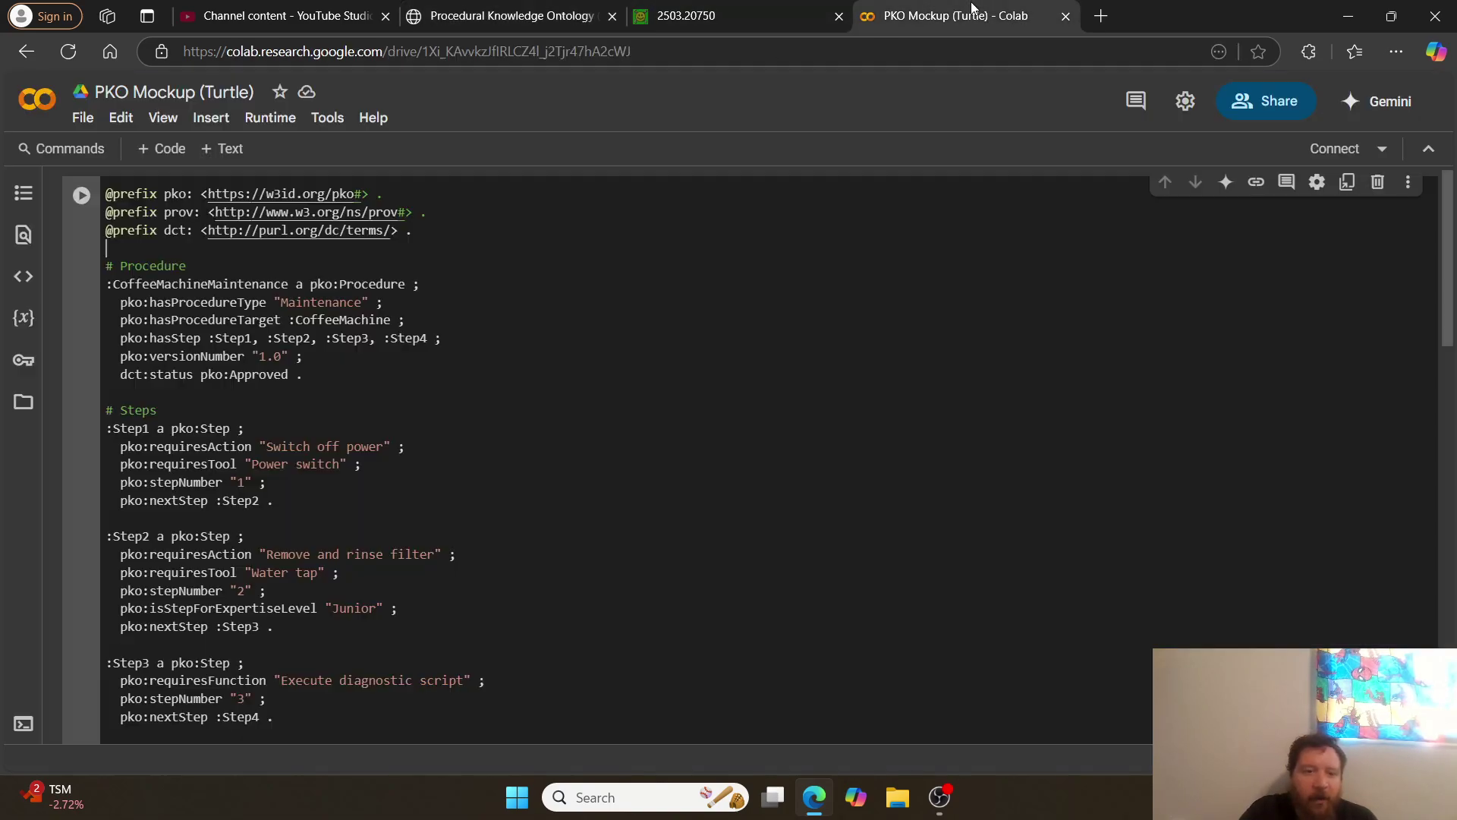
{"action": "scroll", "coordinate": [732, 513], "scroll_direction": "down", "scroll_amount": 15}
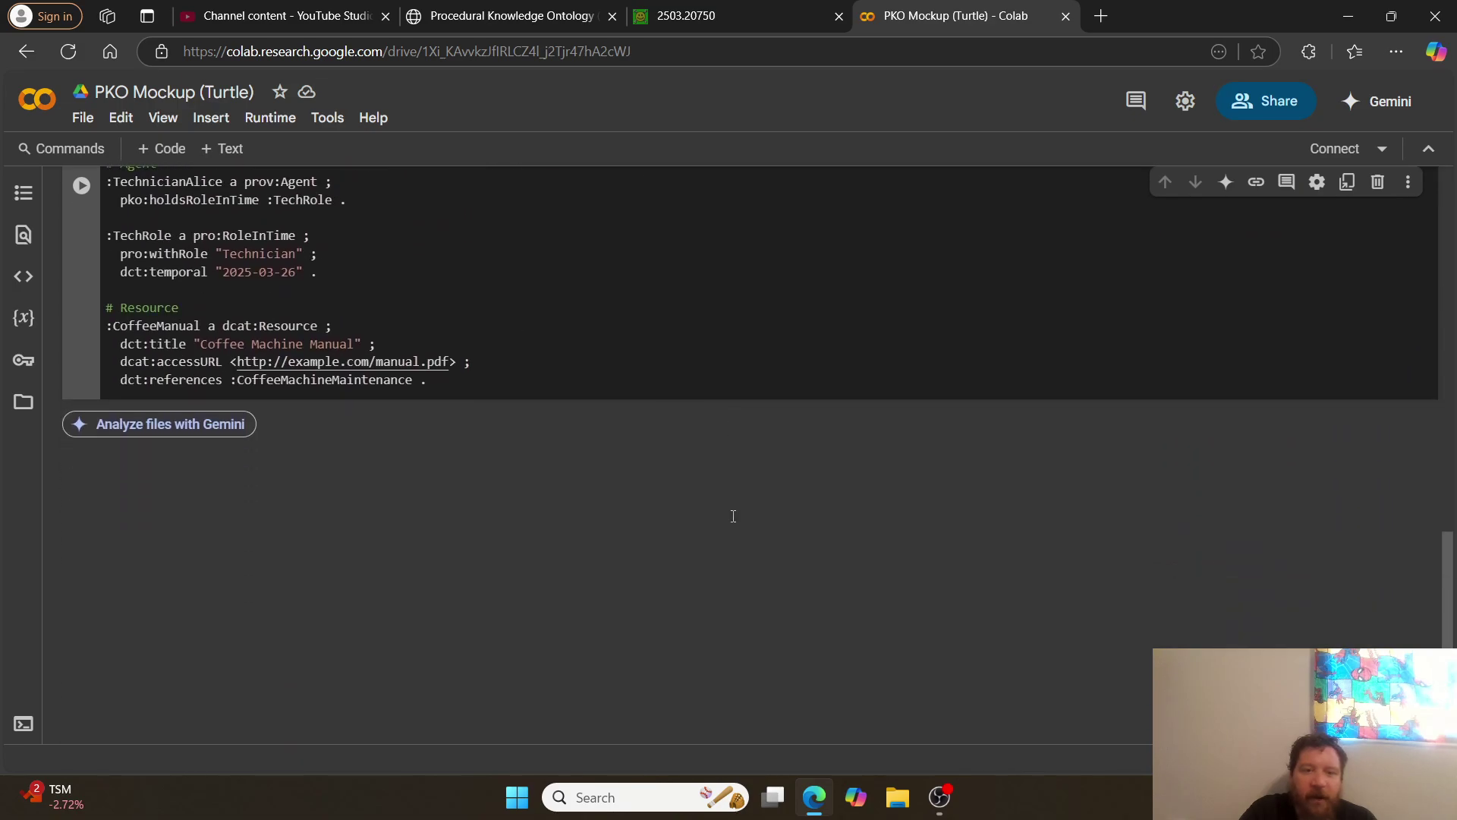
{"action": "scroll", "coordinate": [733, 522], "scroll_direction": "up", "scroll_amount": 20}
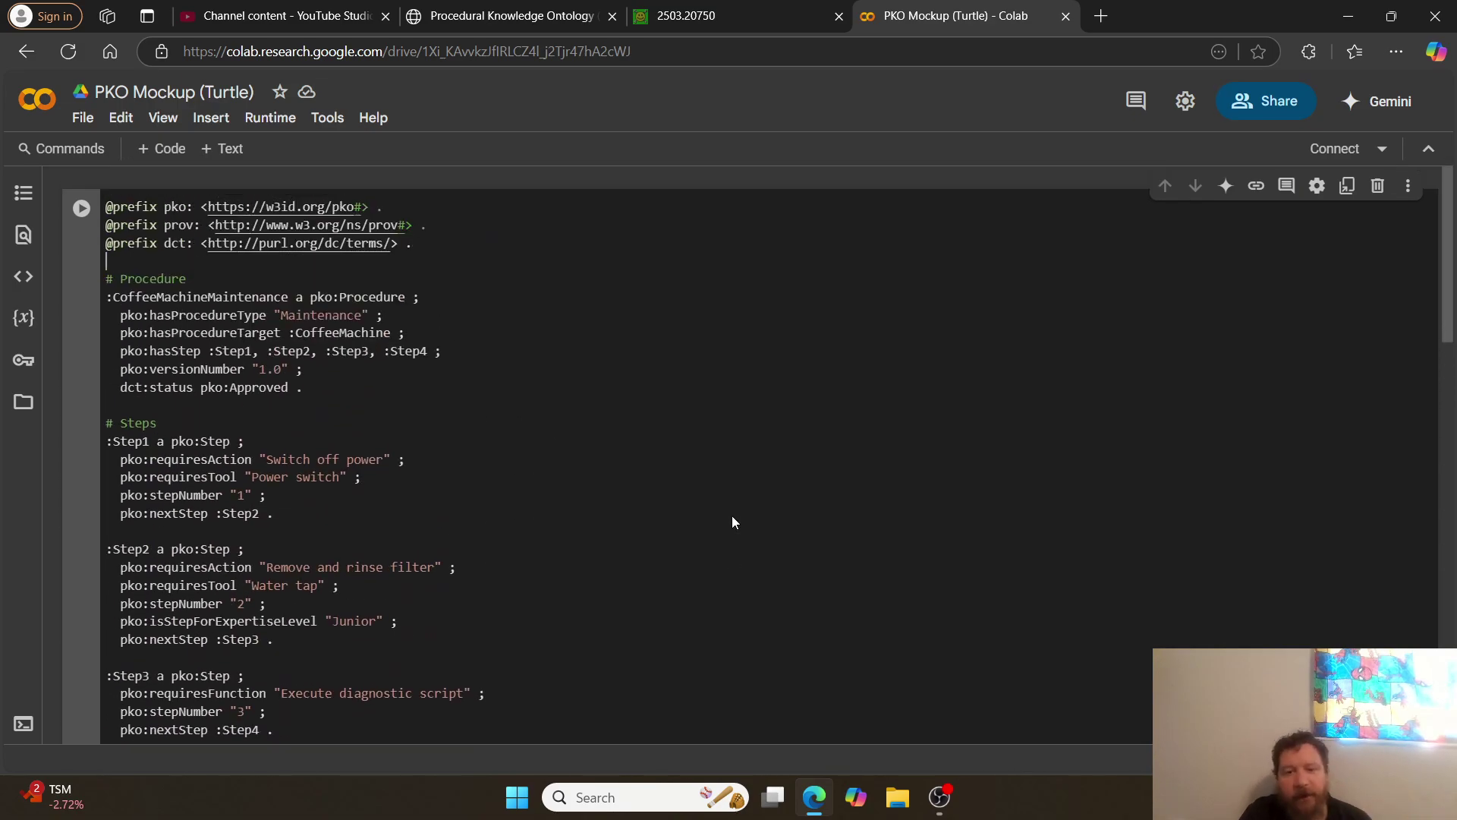